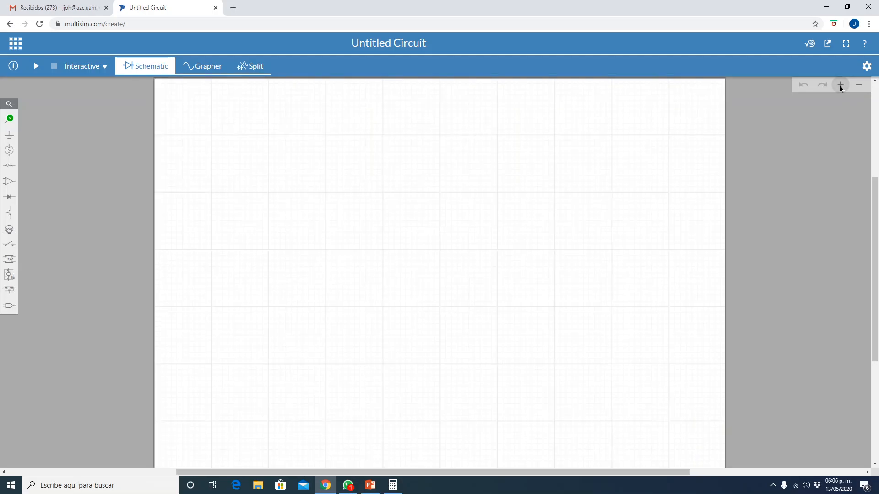
- Place a horizontal resistor in the upper-left part of the schematic sheet
left_click(841, 85)
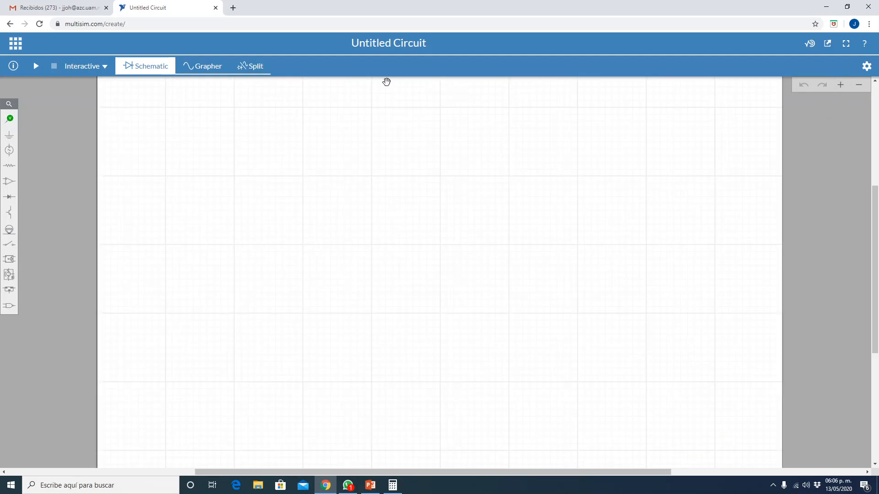
left_click(13, 169)
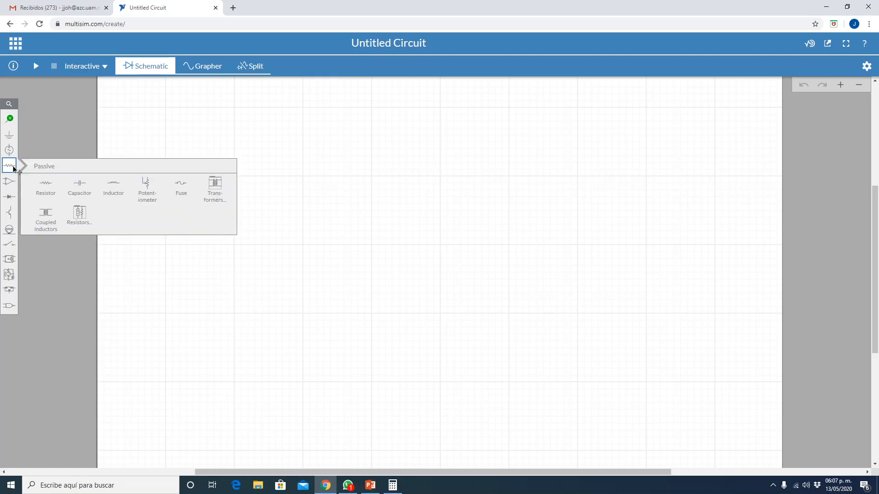
left_click(40, 186)
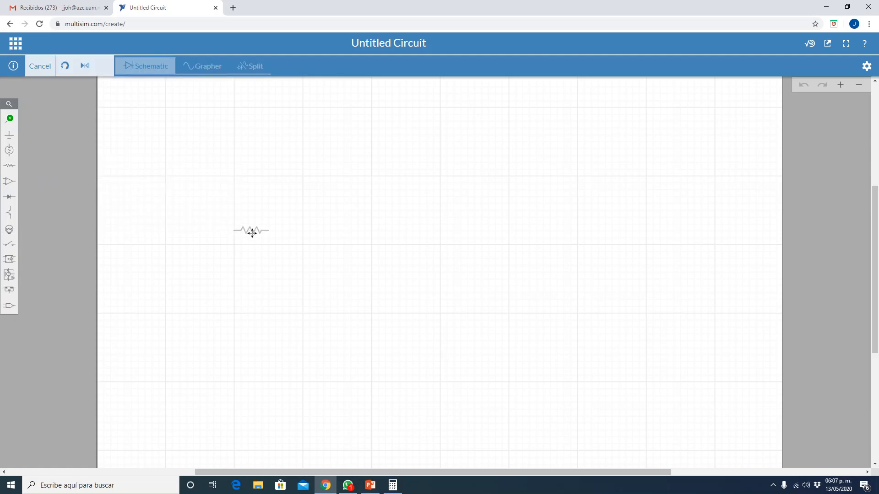
key("alt+Tab")
key("alt+Tab")
left_click(337, 181)
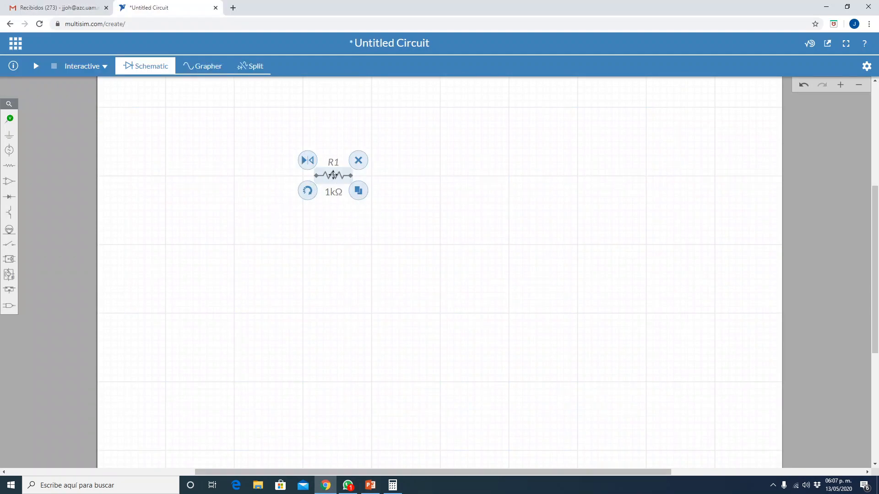
- Duplicate resistor R1, rotate the copy to vertical, and position it below and to the right of R1
left_click(359, 192)
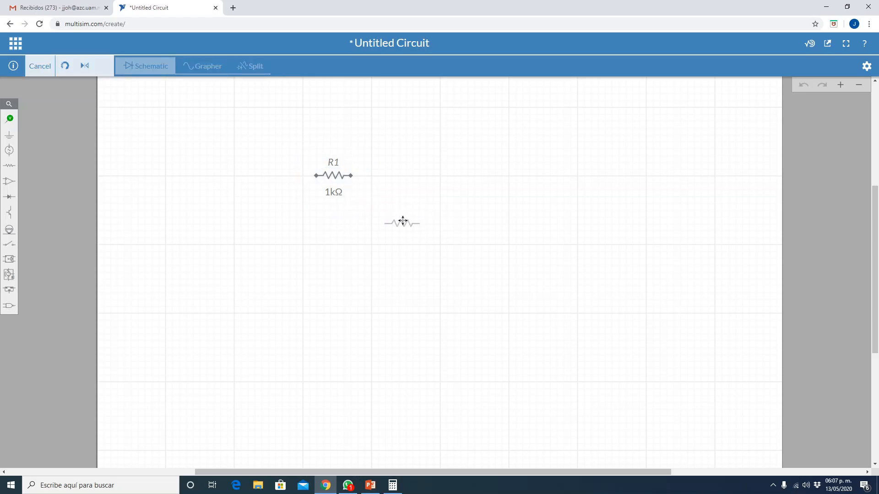
left_click(389, 223)
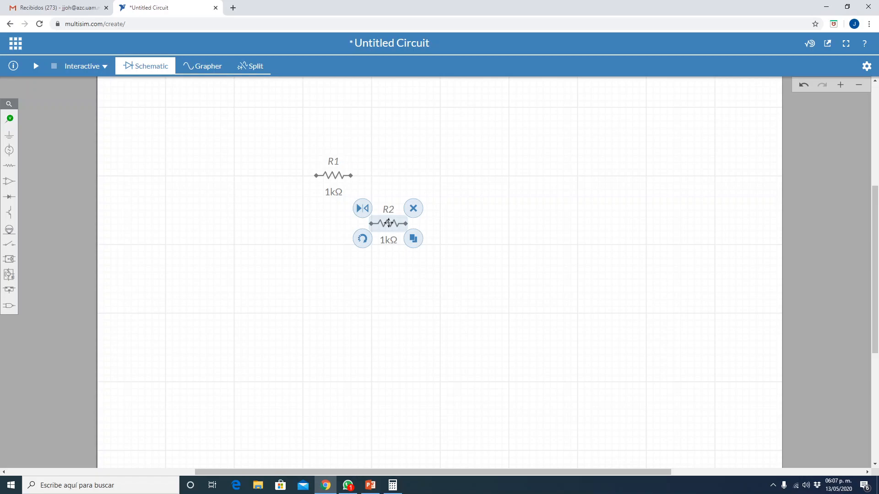
left_click(363, 239)
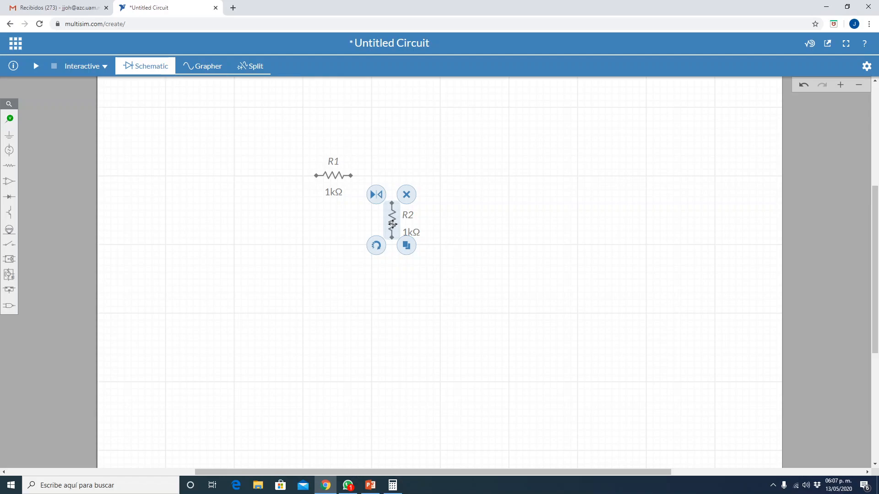
left_click(374, 237)
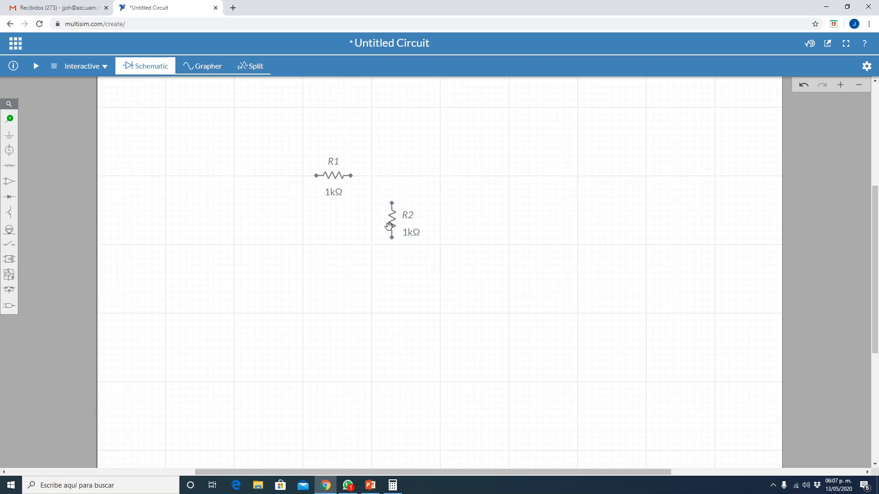
left_click_drag(389, 225, 365, 239)
left_click(310, 290)
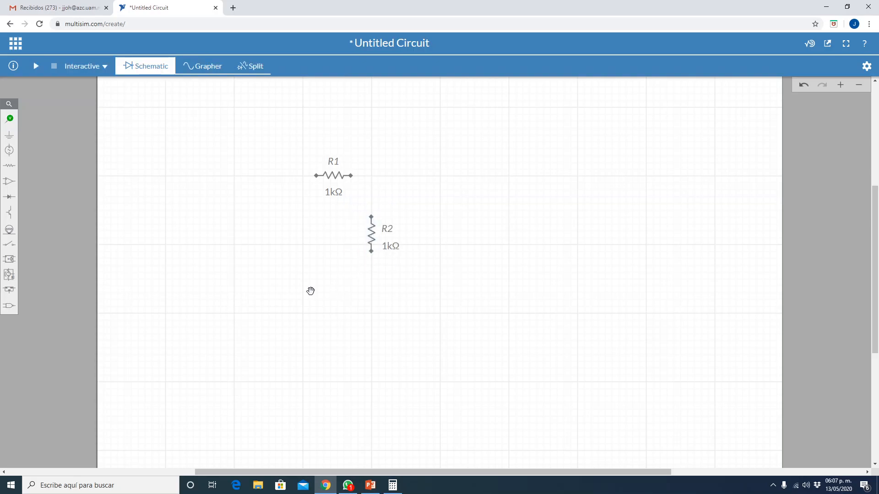
- Consult the circuit in PowerPoint and duplicate the vertical resistor twice, stacking both copies in a column right of R2
left_click(372, 486)
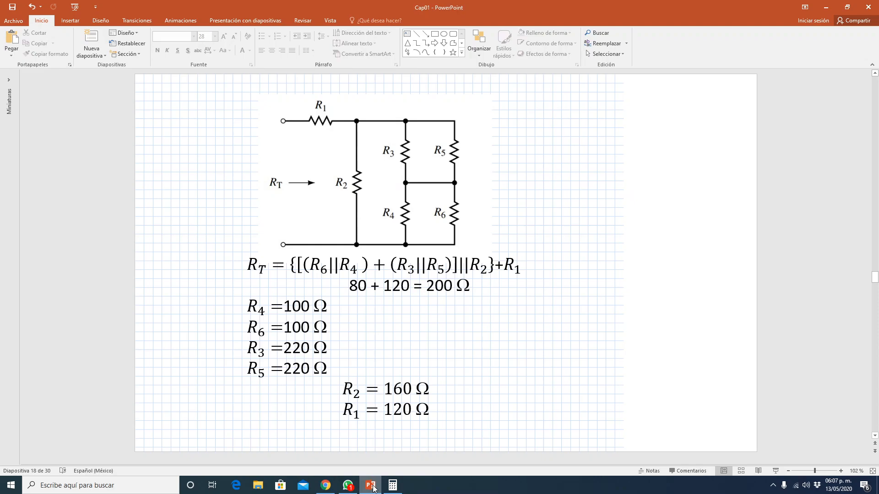
left_click(371, 486)
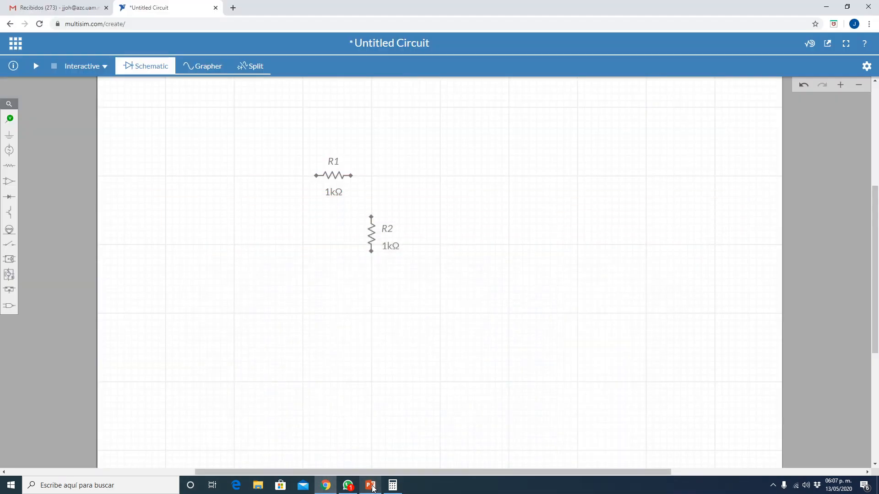
left_click(372, 233)
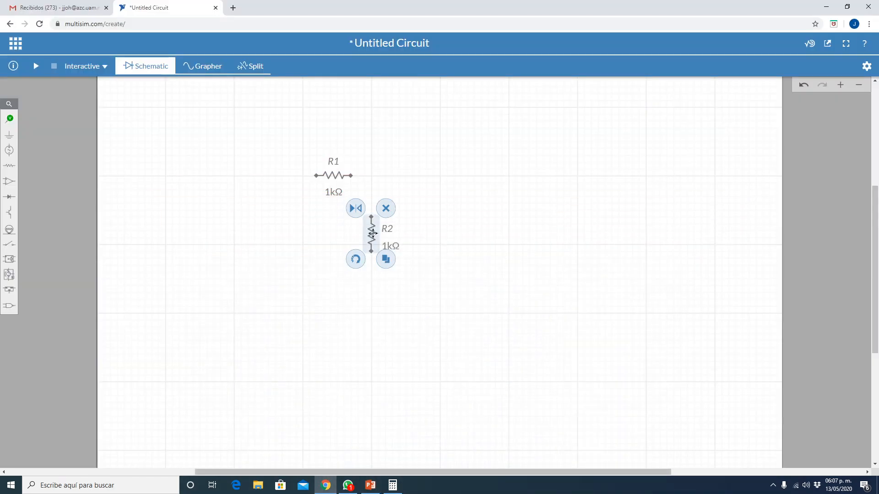
left_click(386, 260)
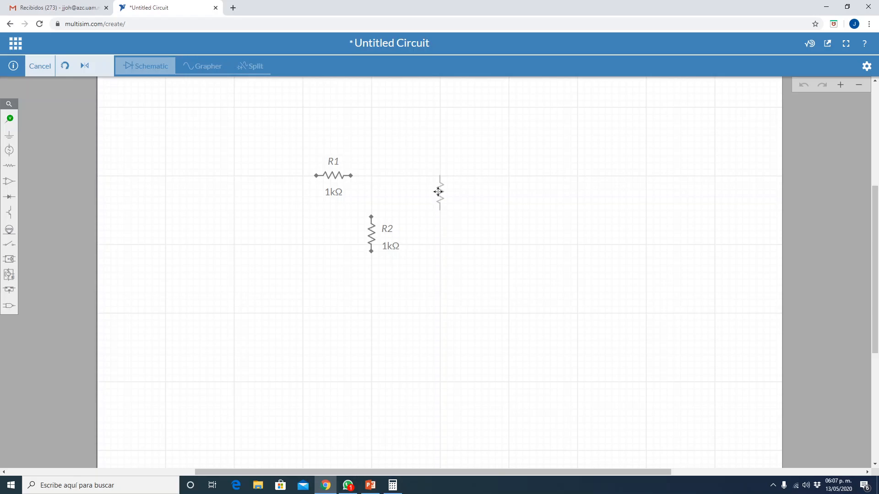
left_click(438, 192)
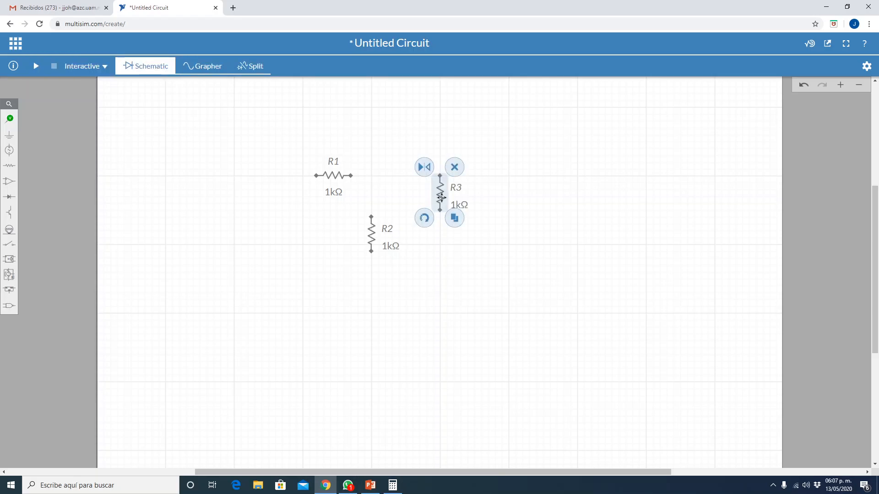
left_click(455, 218)
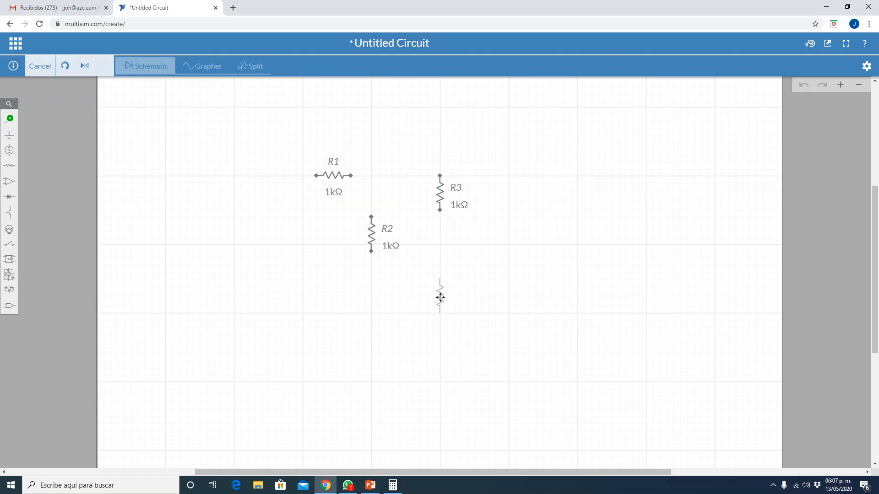
left_click(439, 297)
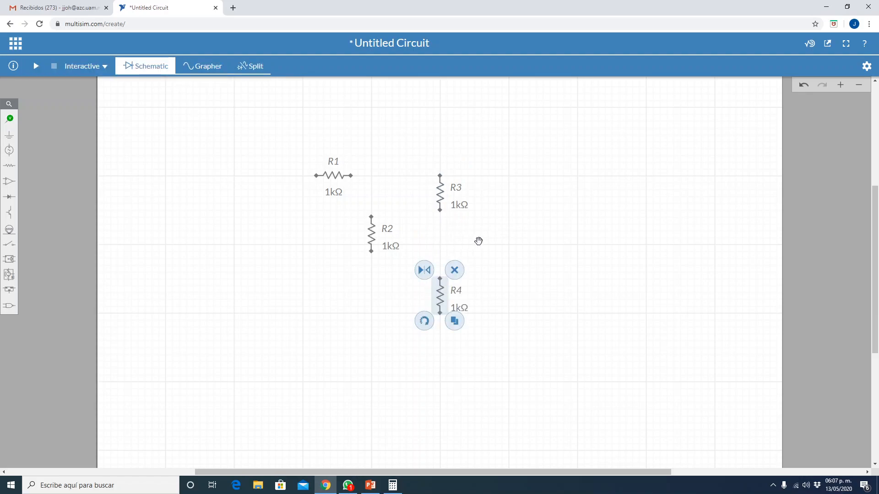
- Recheck the PowerPoint circuit and add two more vertical resistor copies as a column right of R3 and R4, aligned with them
left_click(371, 489)
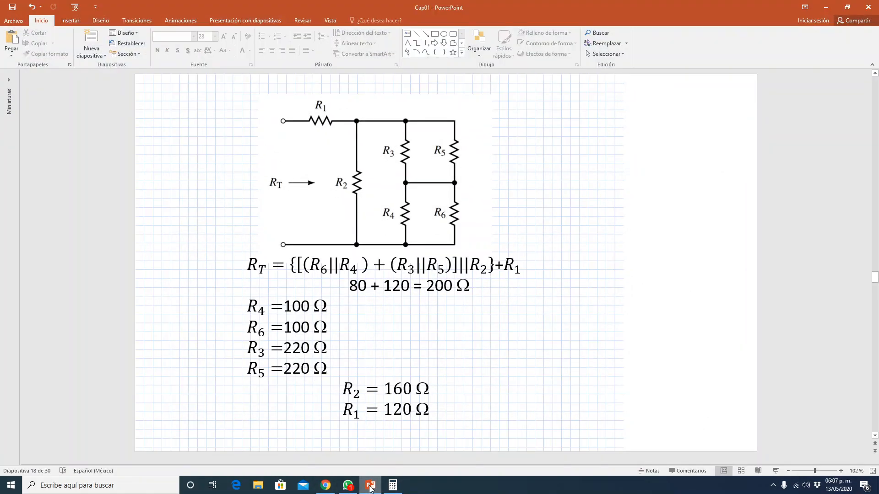
left_click(370, 488)
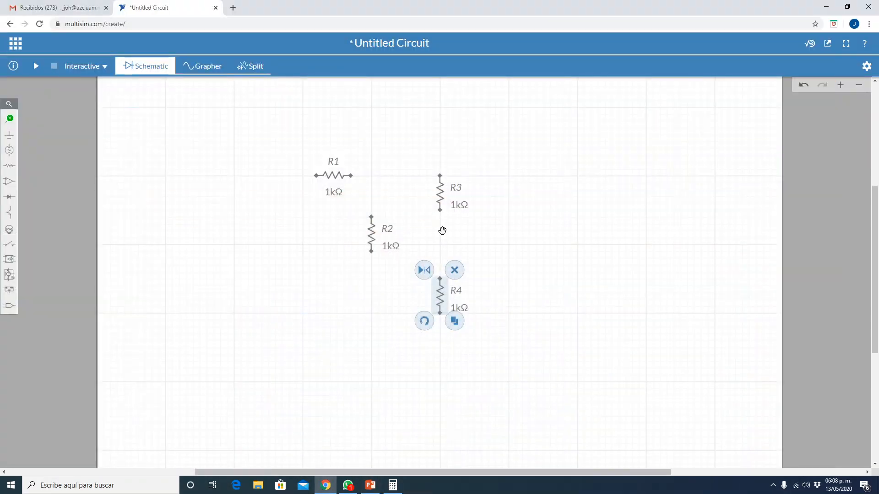
left_click(455, 320)
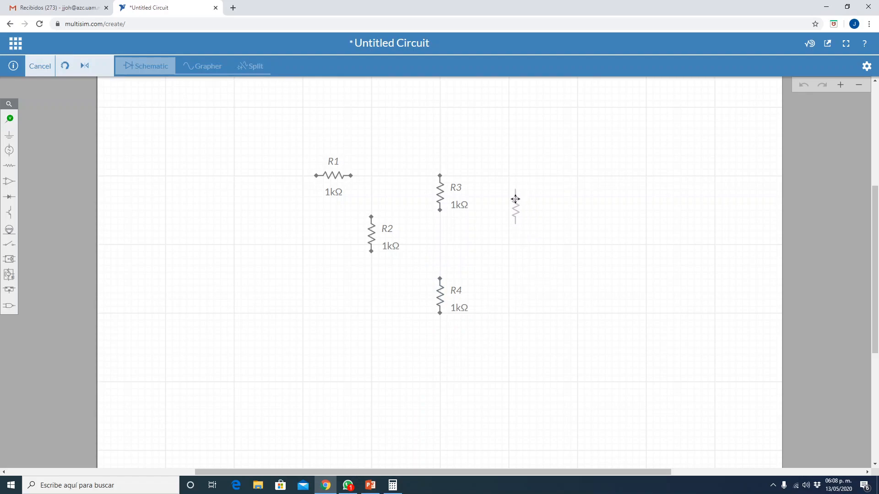
left_click(509, 189)
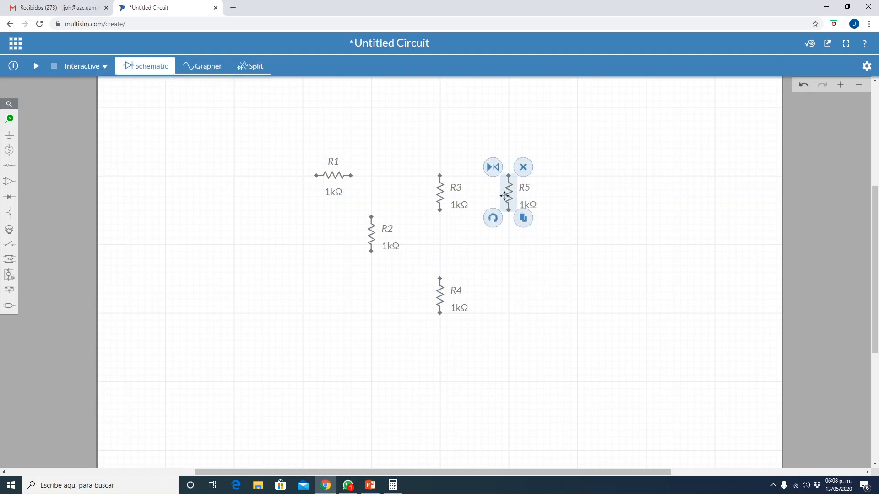
left_click(521, 218)
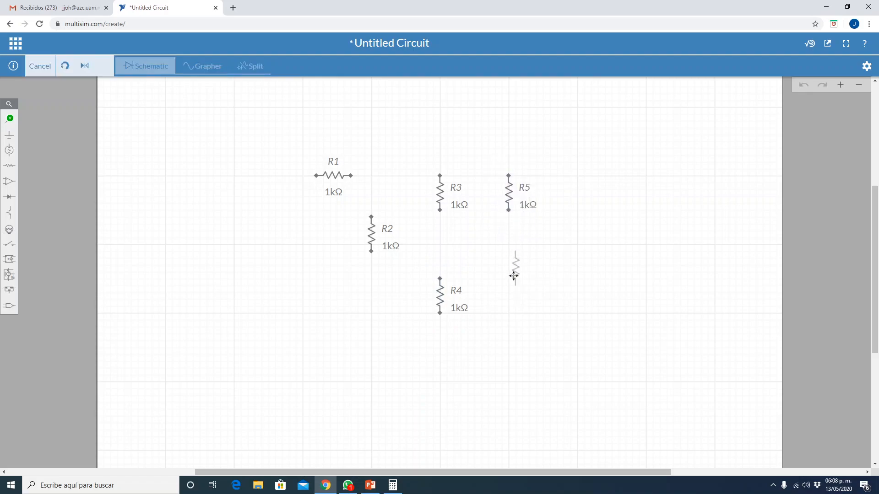
left_click(508, 298)
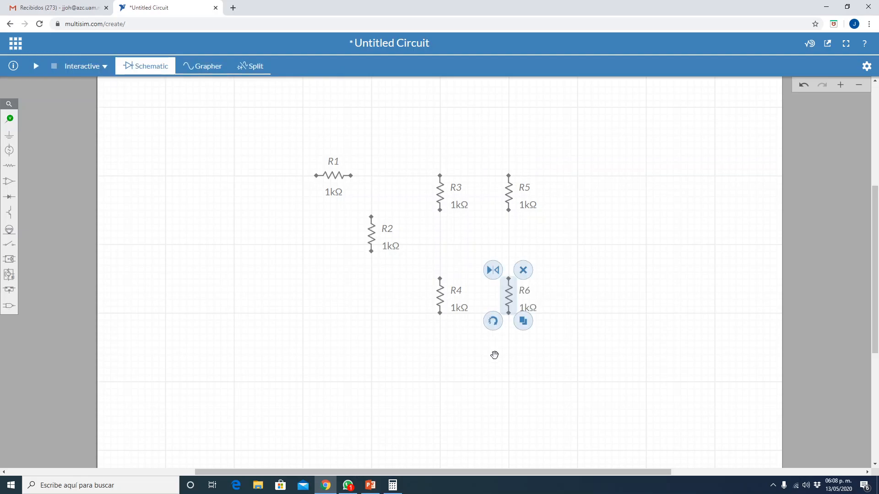
- Compare the layout with the PowerPoint circuit and move R1 straight up, above the level of R3 and R5
left_click(376, 492)
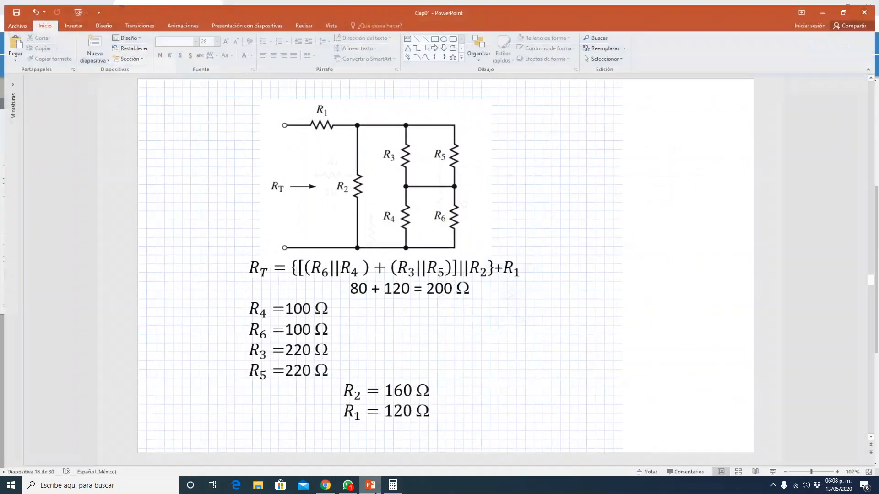
left_click(376, 492)
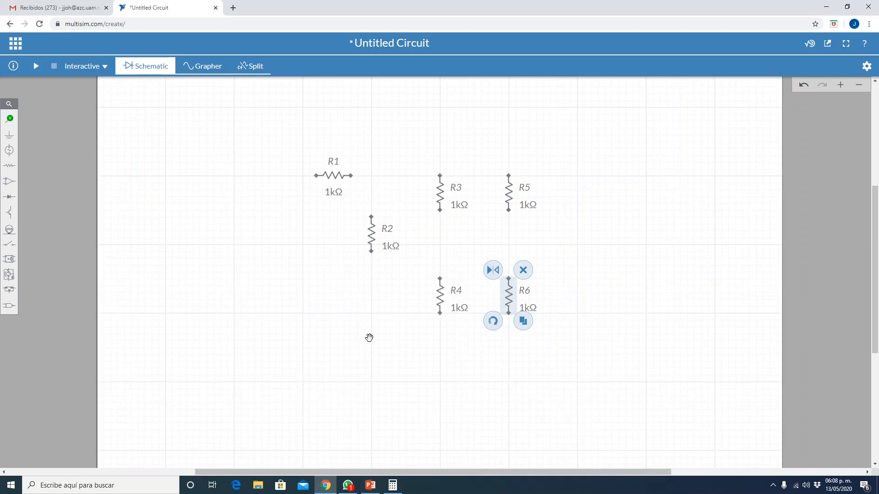
left_click(355, 336)
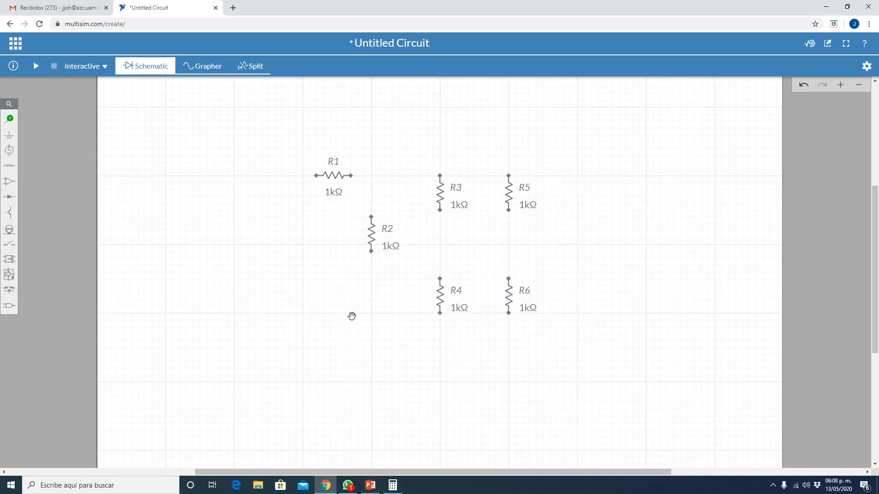
left_click(338, 175)
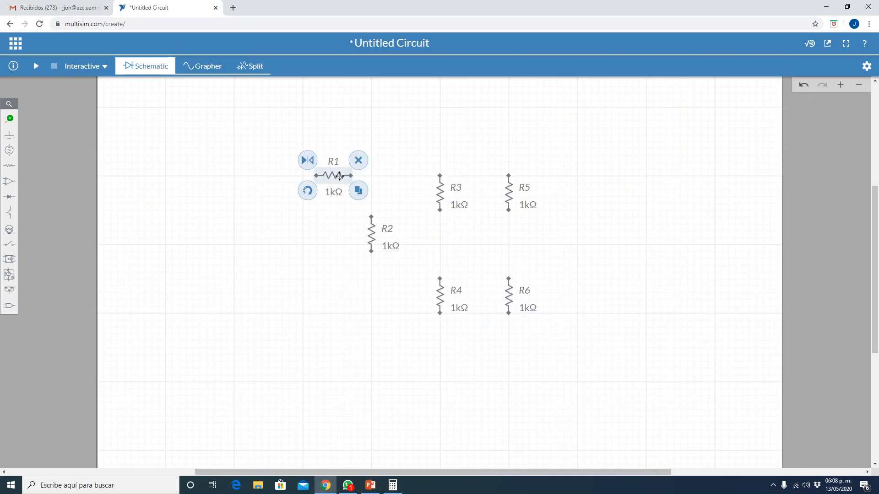
left_click_drag(339, 175, 339, 145)
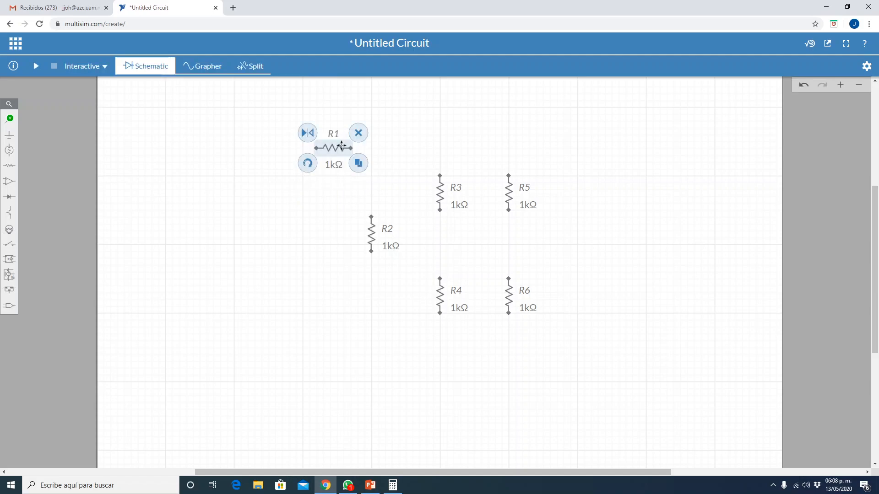
left_click(465, 360)
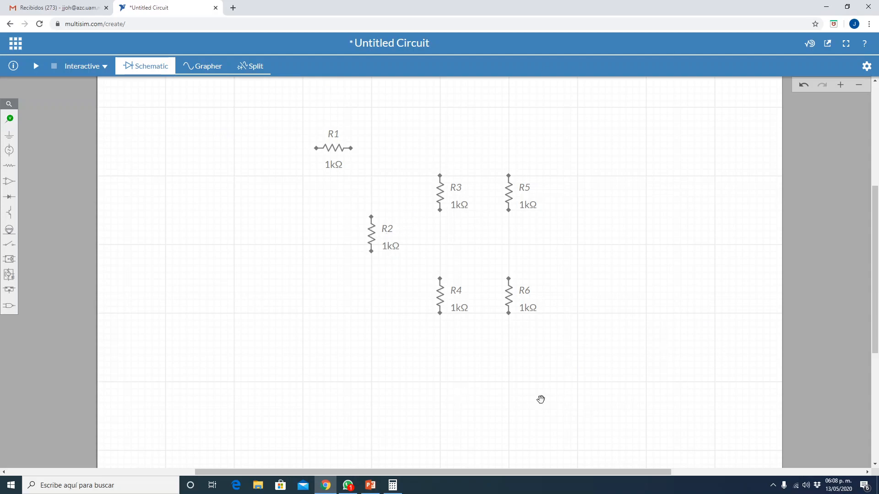
- Wire R1's right terminal to the top of R5, and join the tops of R3 and R2 to that wire
left_click(352, 148)
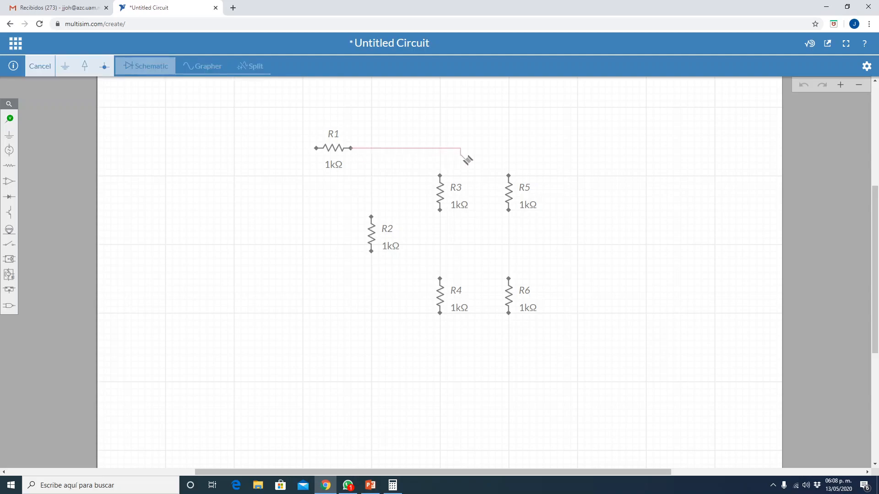
left_click(509, 176)
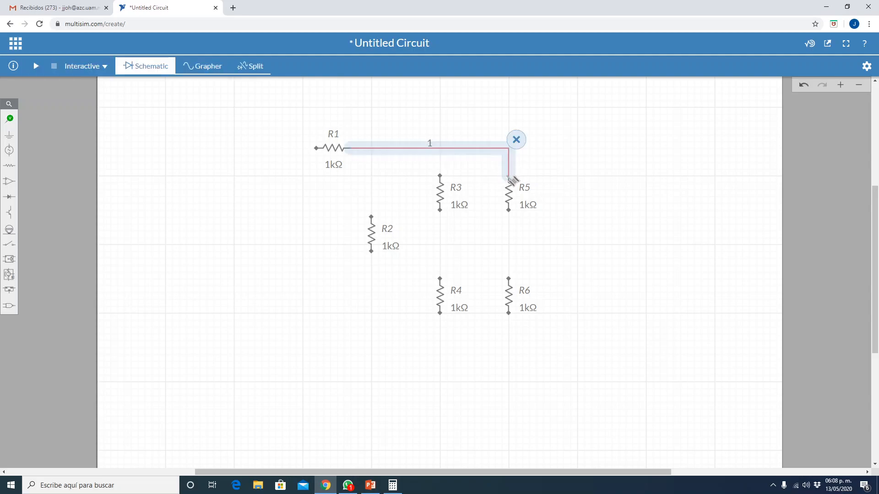
left_click(440, 176)
left_click(441, 149)
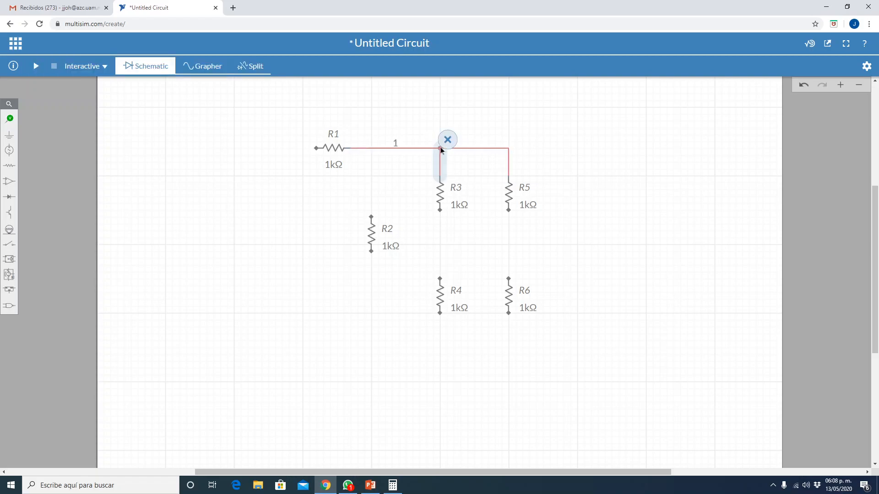
left_click(372, 217)
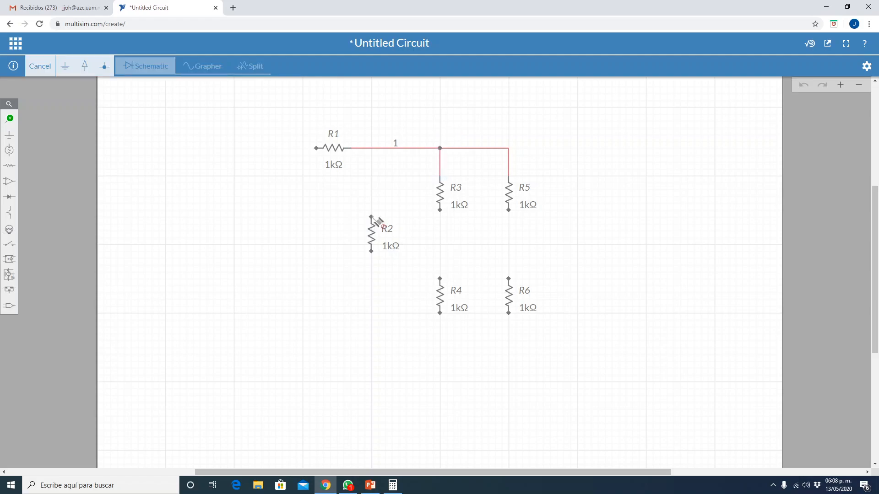
left_click(372, 149)
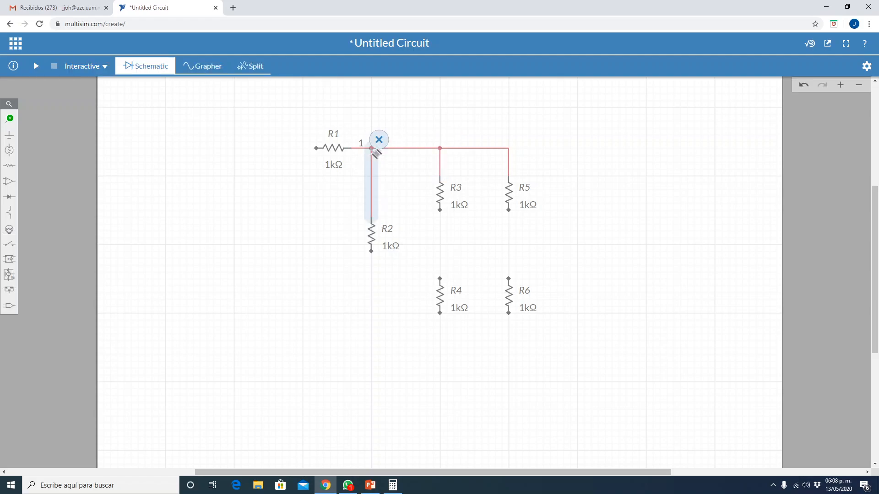
- Wire the bottom of R3 to the top of R4, and the bottom of R5 to the top of R6
left_click(441, 212)
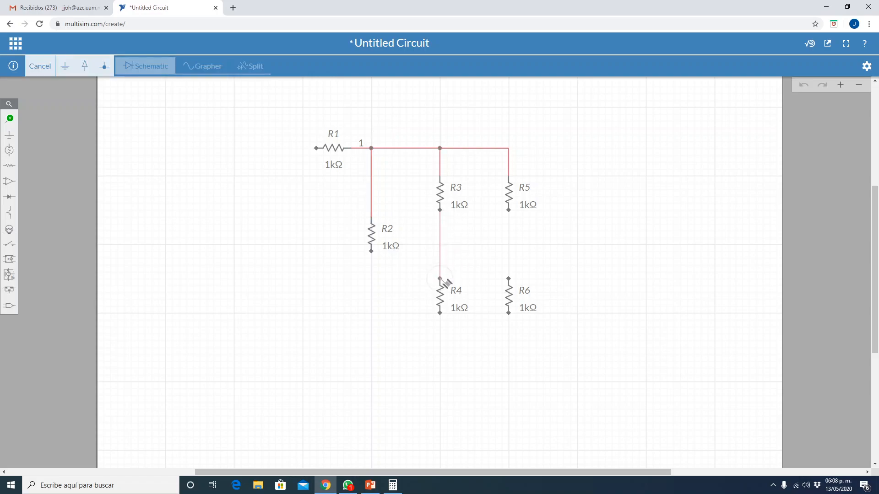
left_click(441, 279)
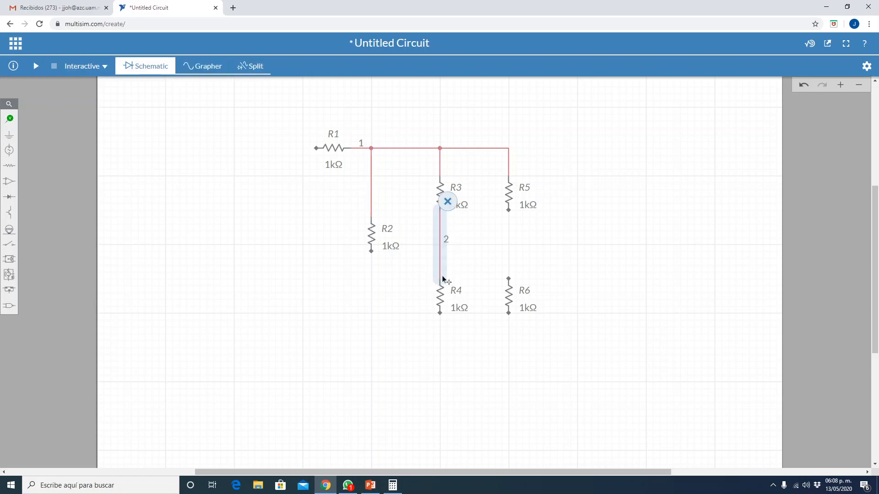
left_click(509, 211)
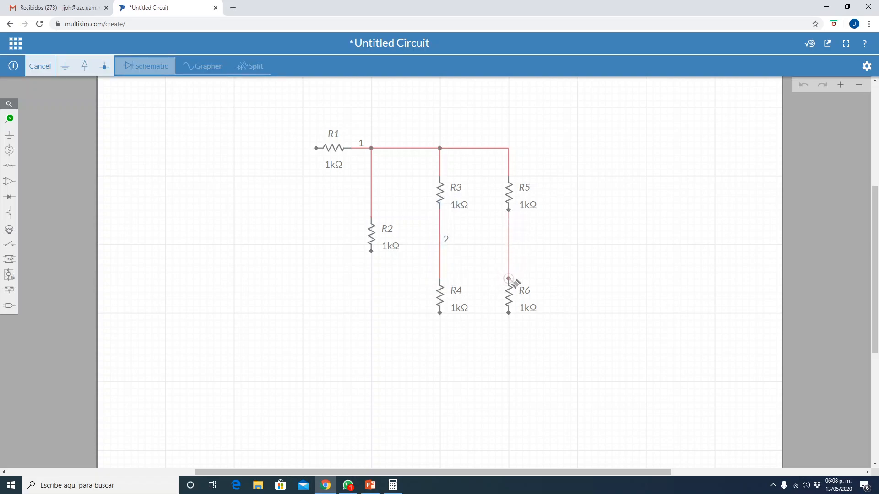
left_click(508, 278)
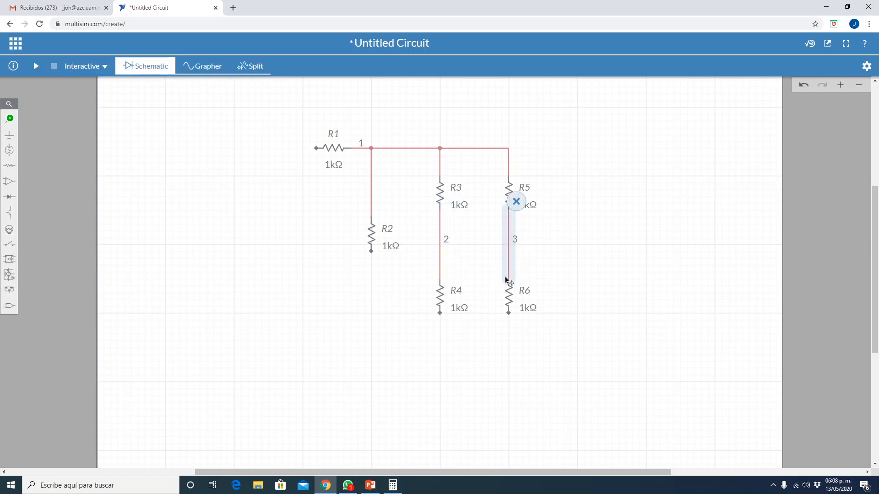
- Wire the bottom of R2 to the bottom of R4 with a path below the resistors, and join R6's bottom to that wire
left_click(510, 314)
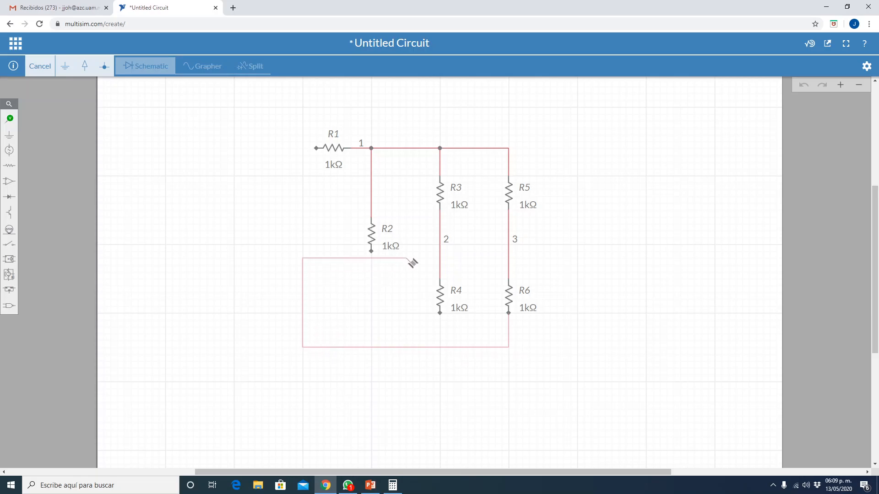
key("Escape")
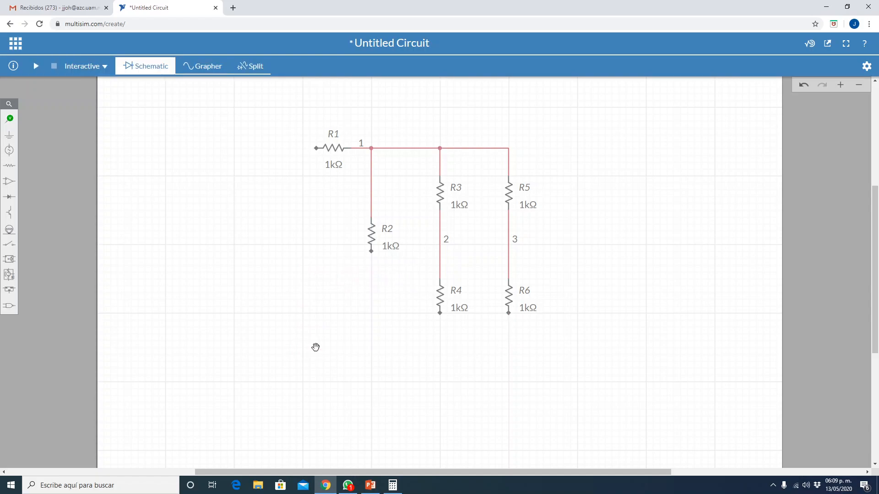
left_click(371, 252)
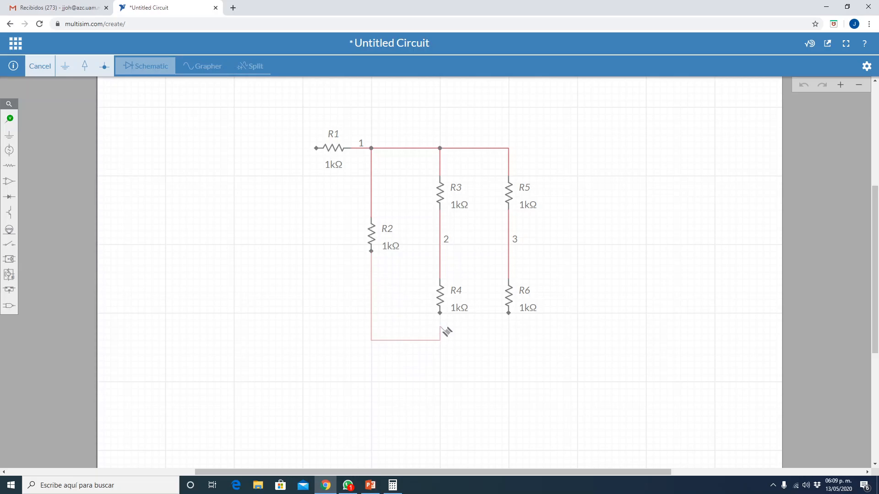
left_click(439, 315)
left_click(509, 313)
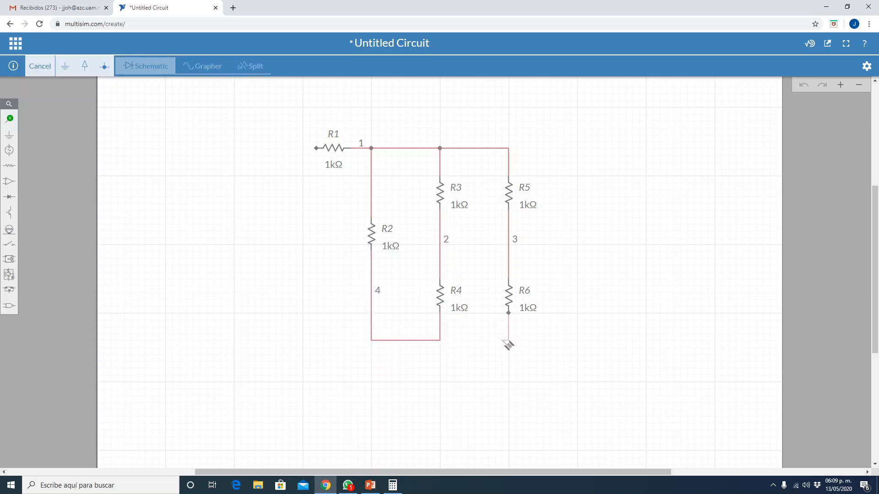
left_click(442, 344)
left_click(289, 393)
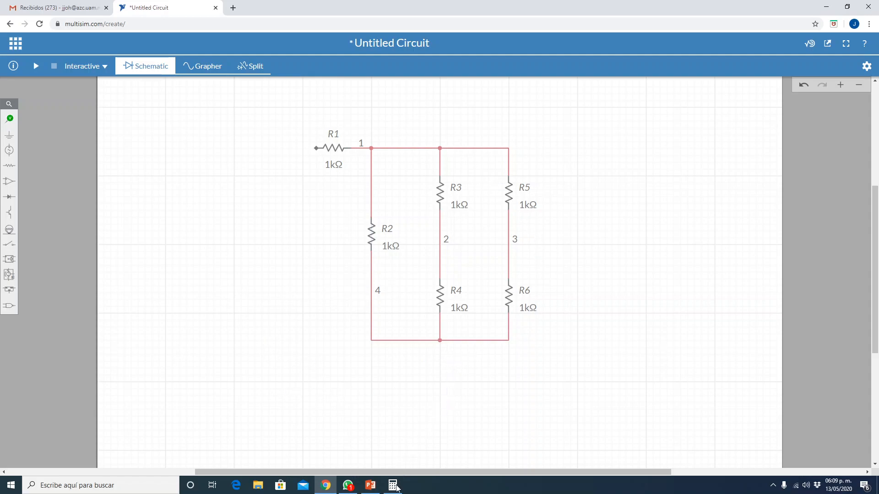
- Compare with the PowerPoint circuit, then place a ground well left of R2's lower end and wire it to the corner below R2
left_click(371, 486)
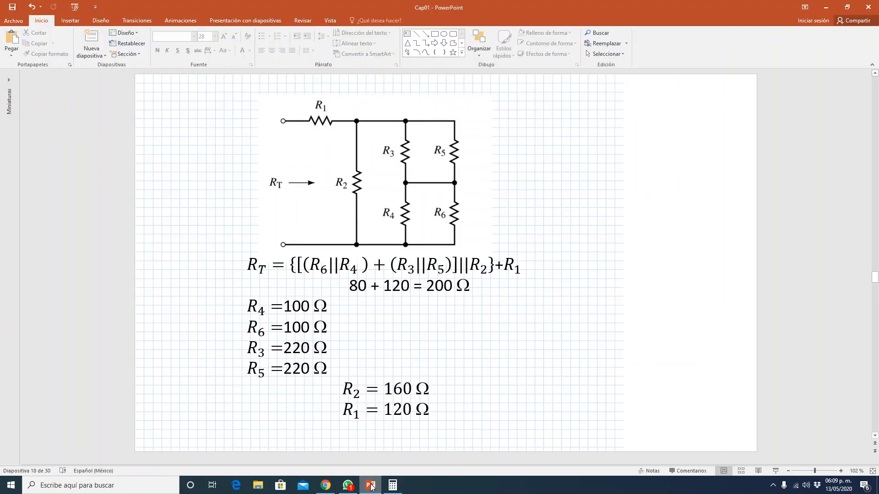
left_click(371, 486)
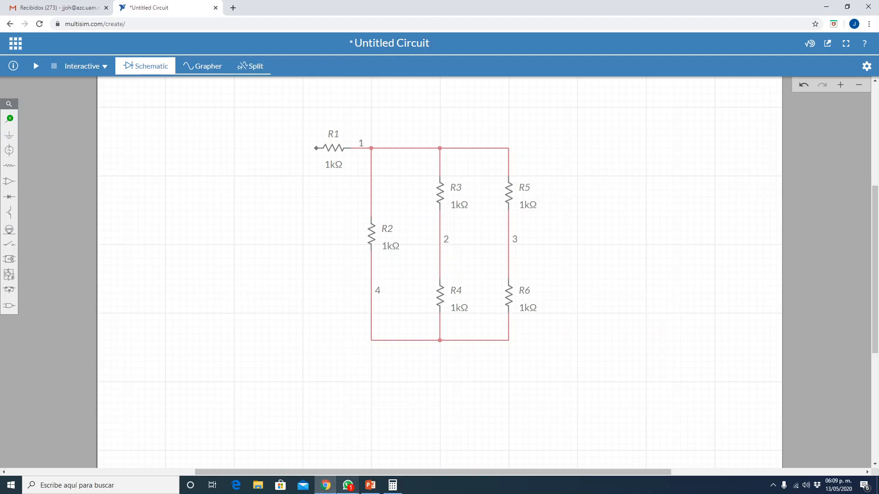
left_click(371, 486)
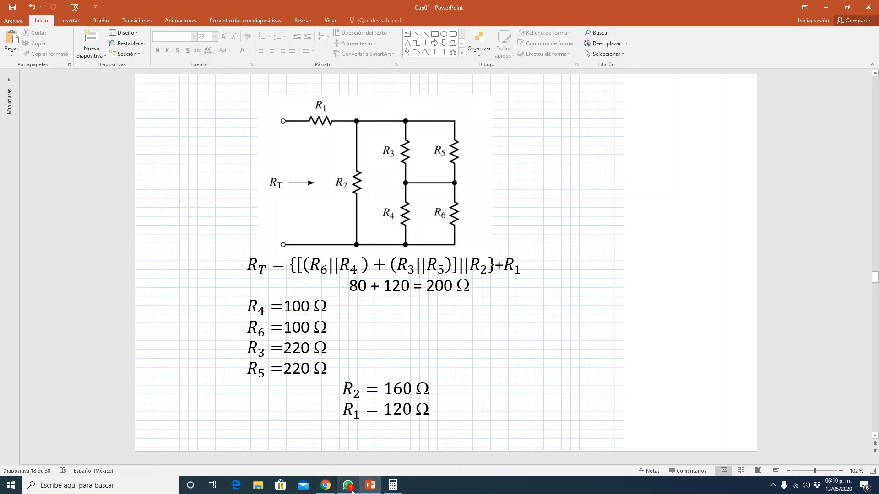
left_click(324, 488)
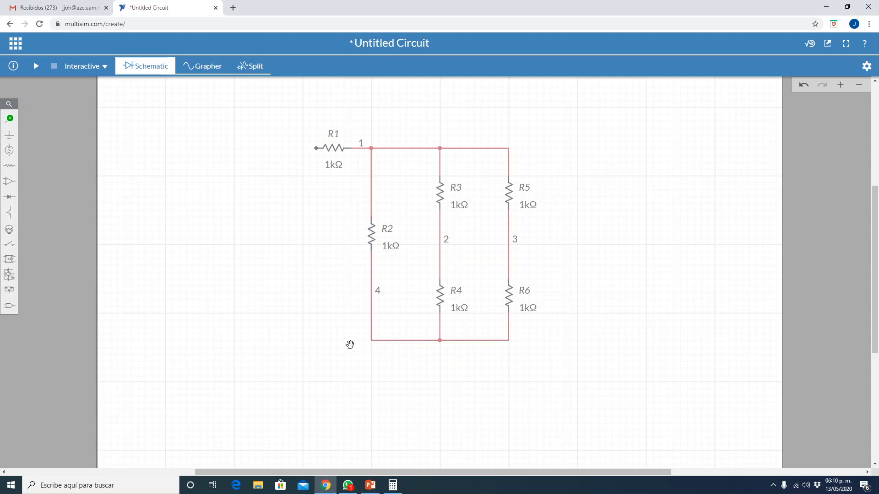
left_click(10, 134)
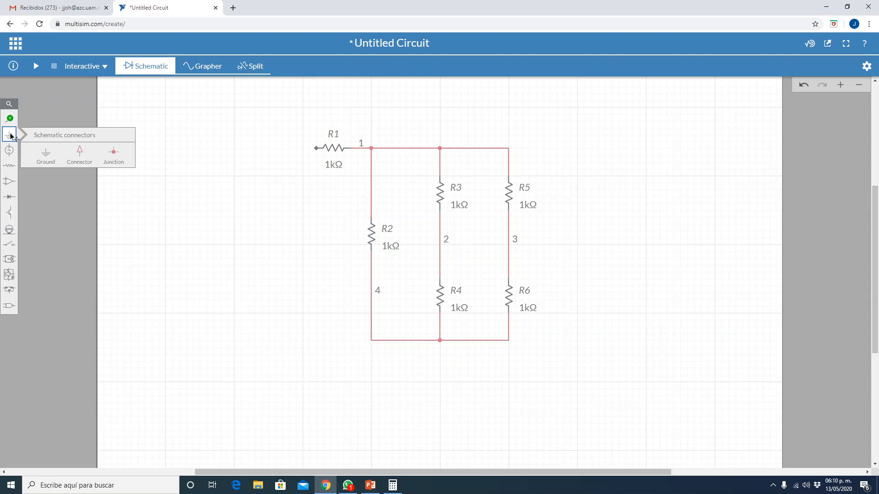
left_click(44, 155)
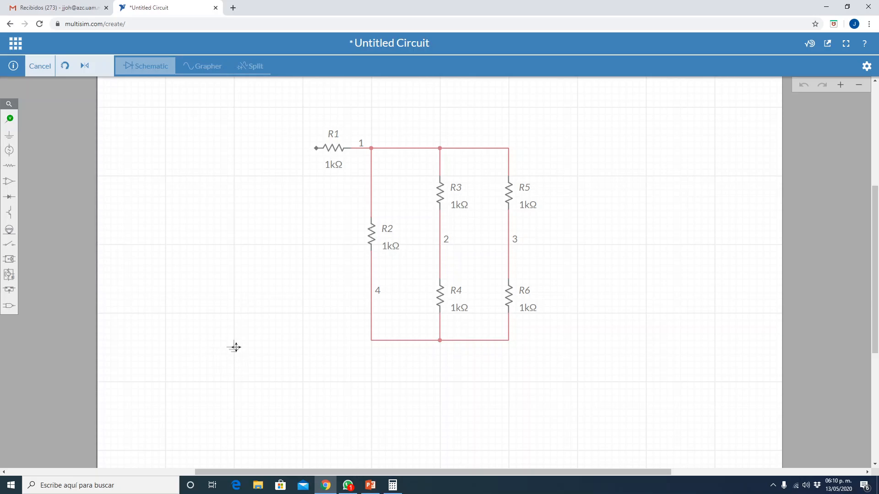
left_click(234, 348)
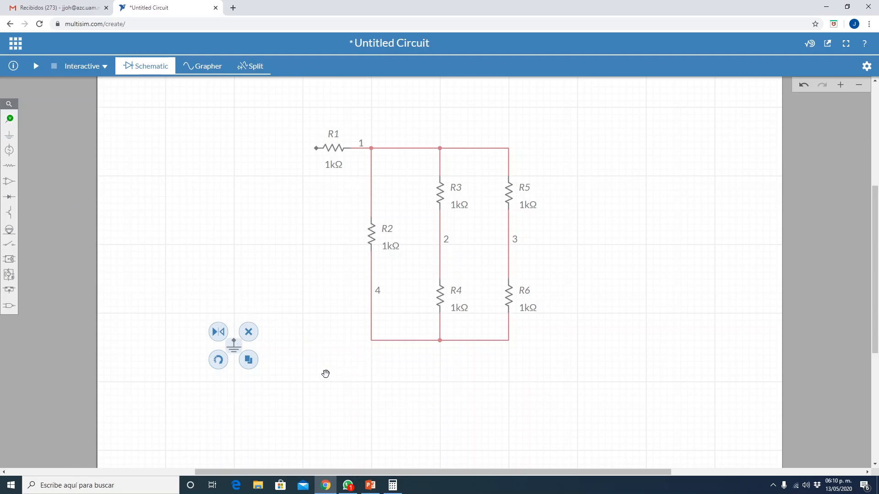
left_click(234, 342)
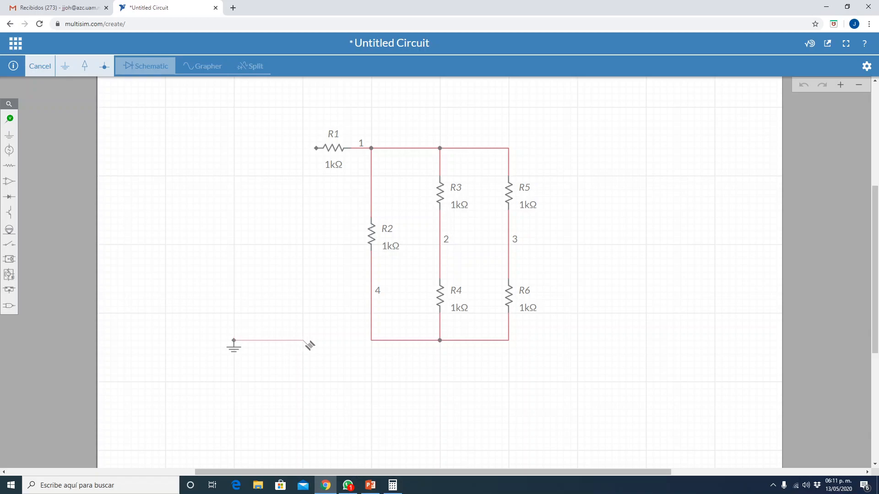
left_click(371, 341)
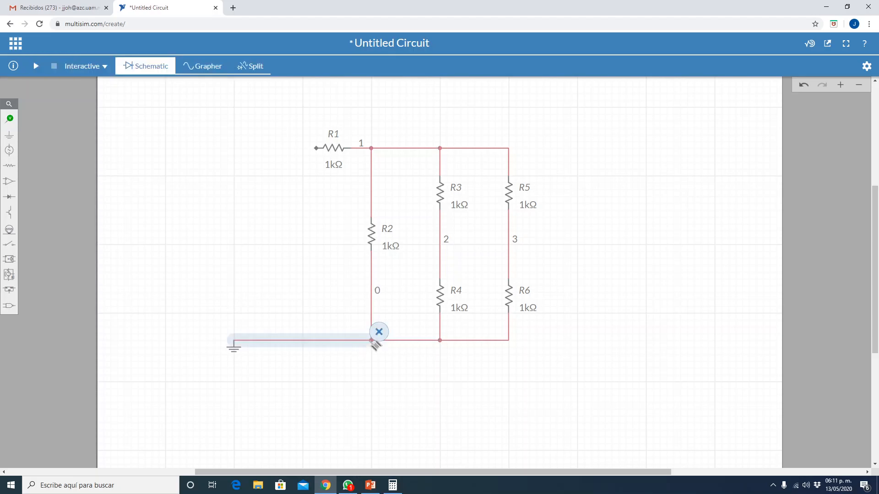
left_click(305, 393)
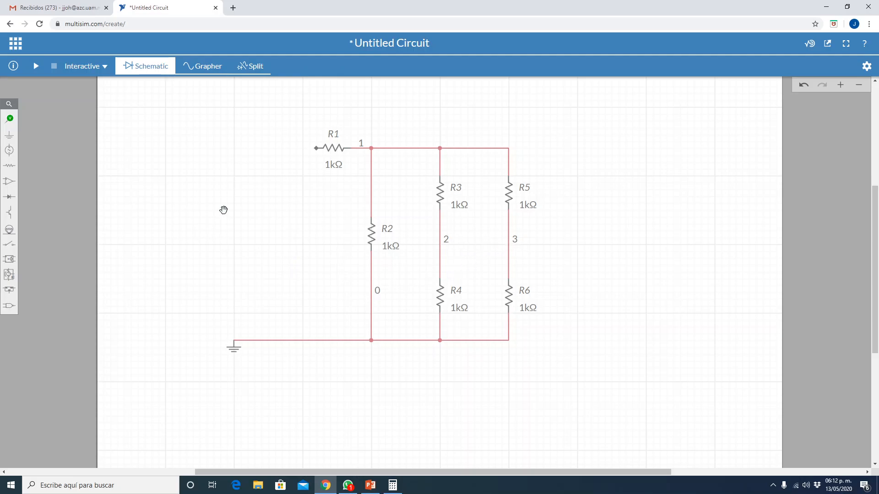
- Add a junction midway on the R3–R4 wire and connect it straight across to the R5–R6 wire
mouse_move(10, 121)
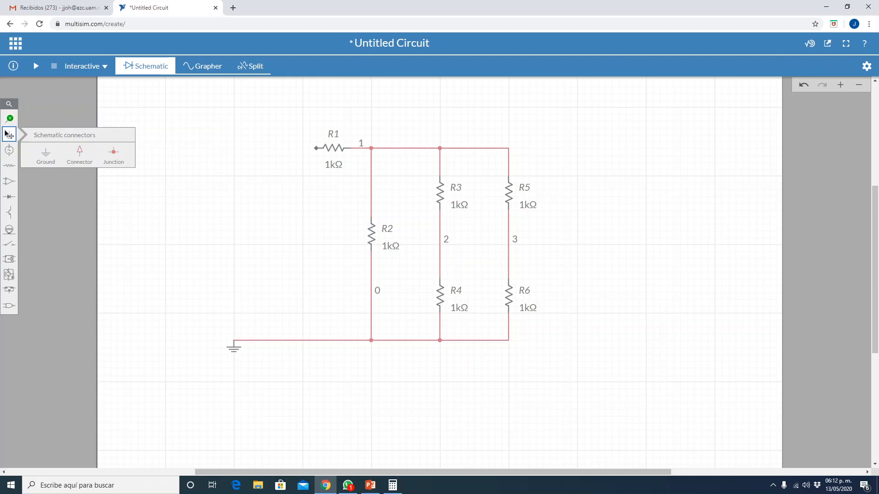
left_click(114, 153)
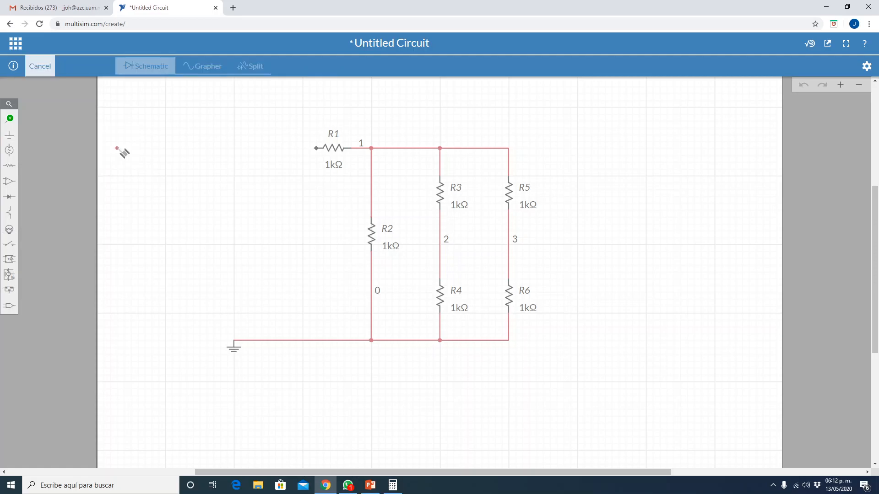
left_click(440, 244)
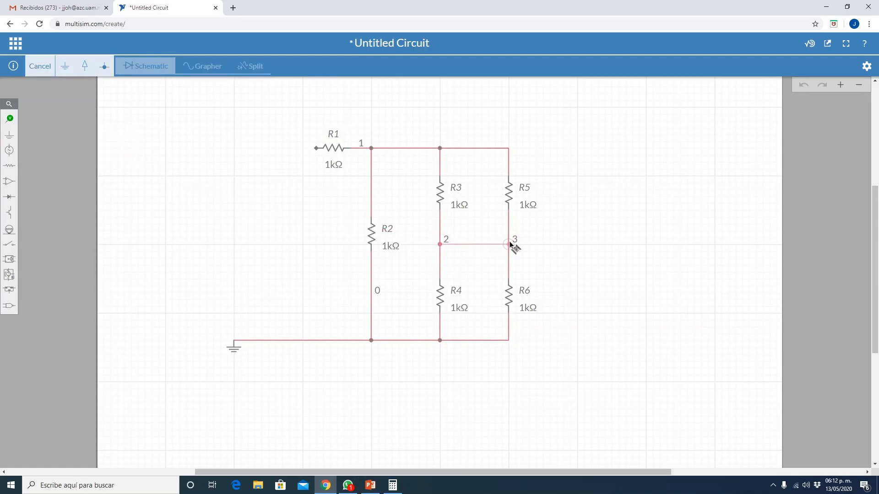
left_click(509, 243)
left_click(626, 261)
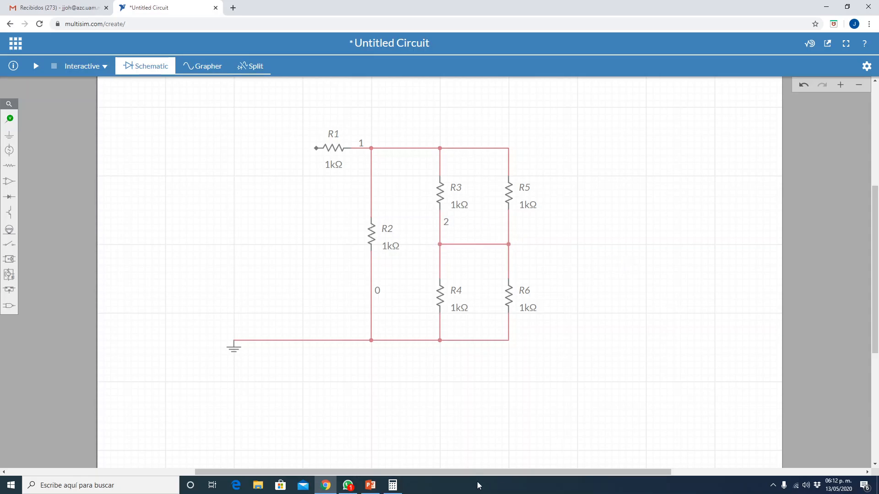
- Consult the resistor values on the PowerPoint slide and set R4's resistance to 100 Ω
left_click(370, 486)
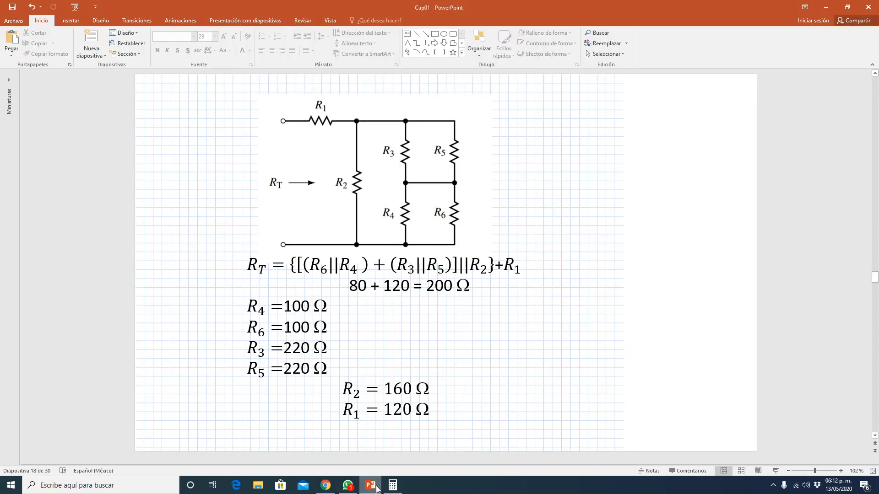
left_click(376, 489)
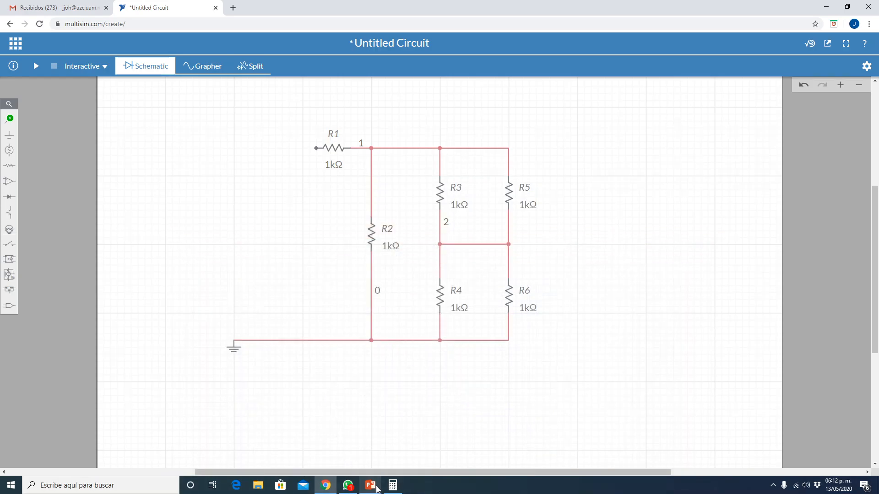
left_click(376, 489)
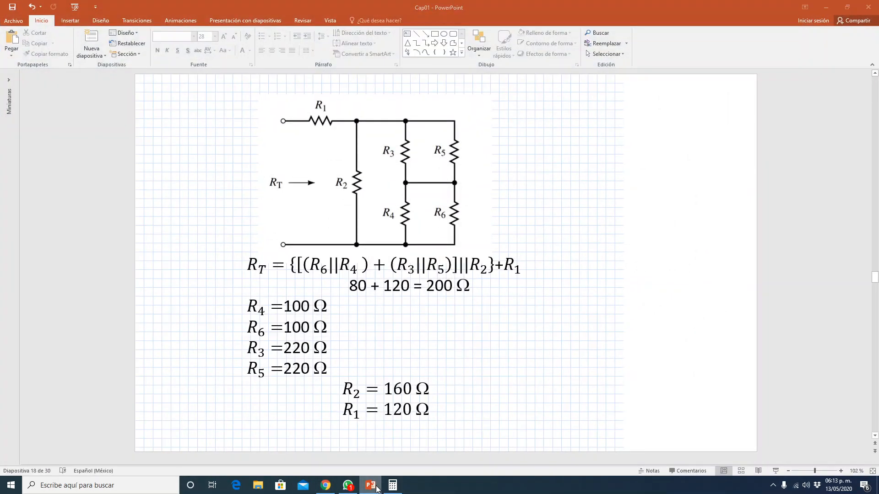
left_click(377, 489)
left_click(376, 489)
left_click(376, 489)
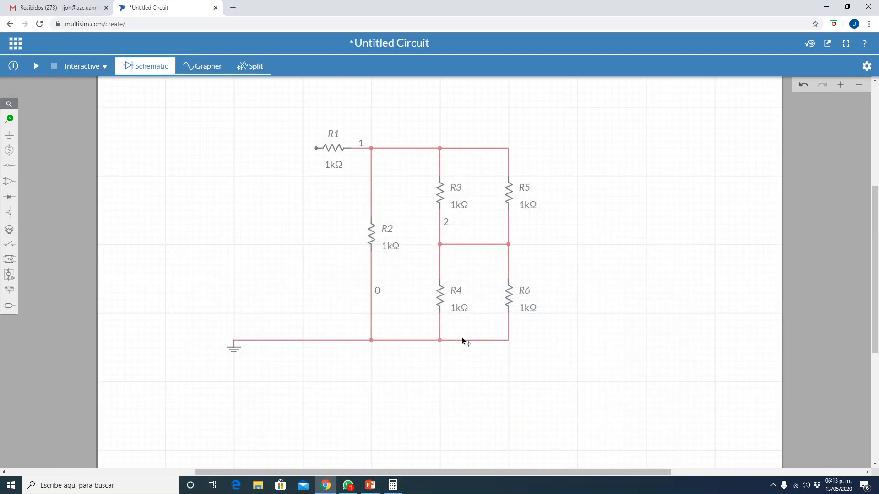
left_click(438, 301)
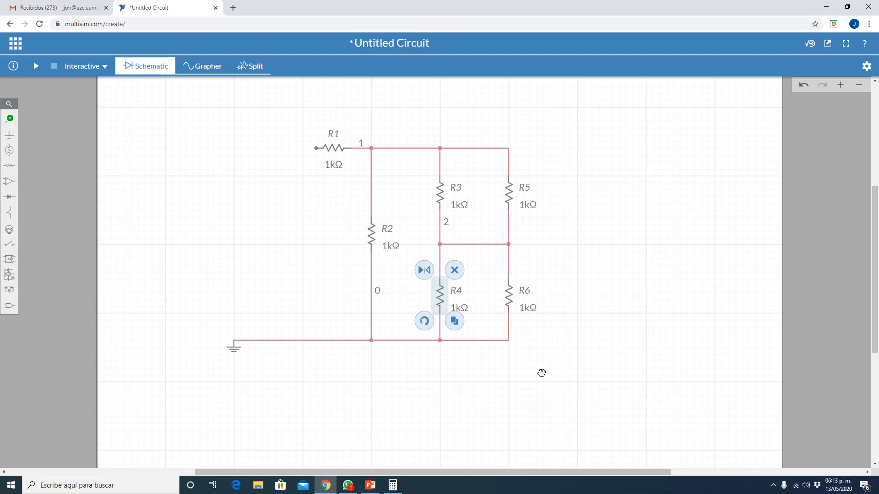
left_click(514, 370)
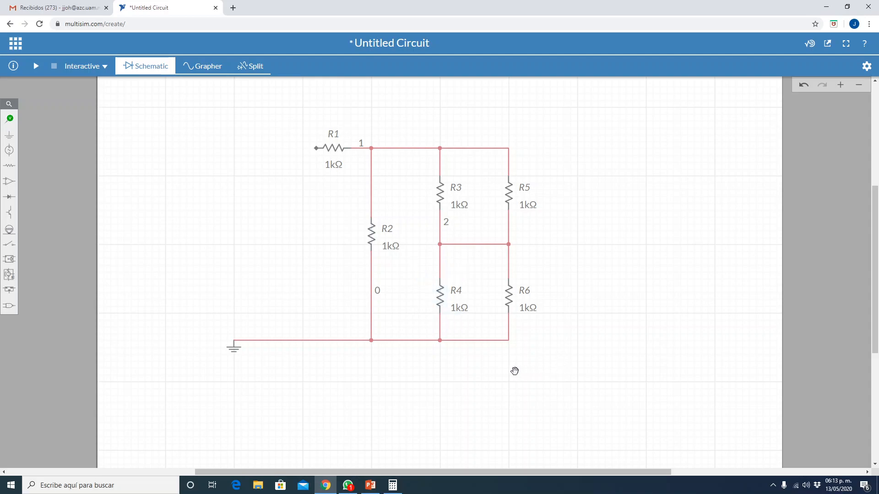
left_click(461, 308)
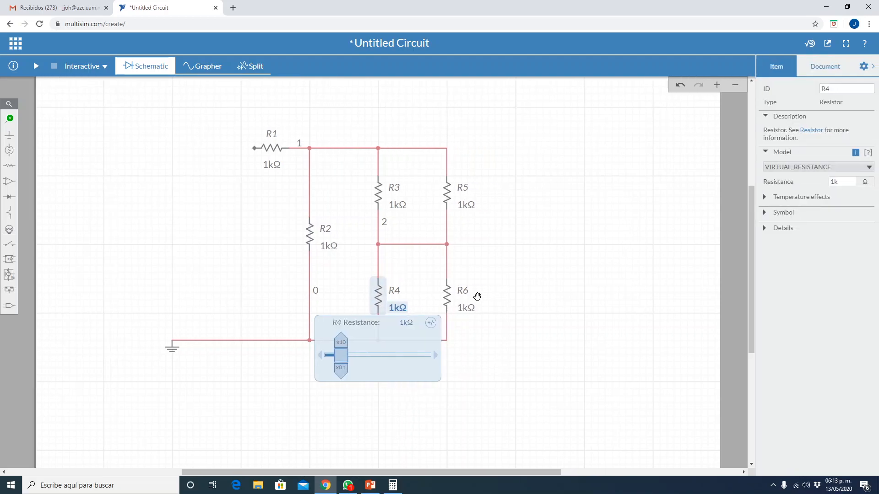
left_click(838, 182)
left_click_drag(838, 182, 822, 180)
key("Return")
left_click(679, 221)
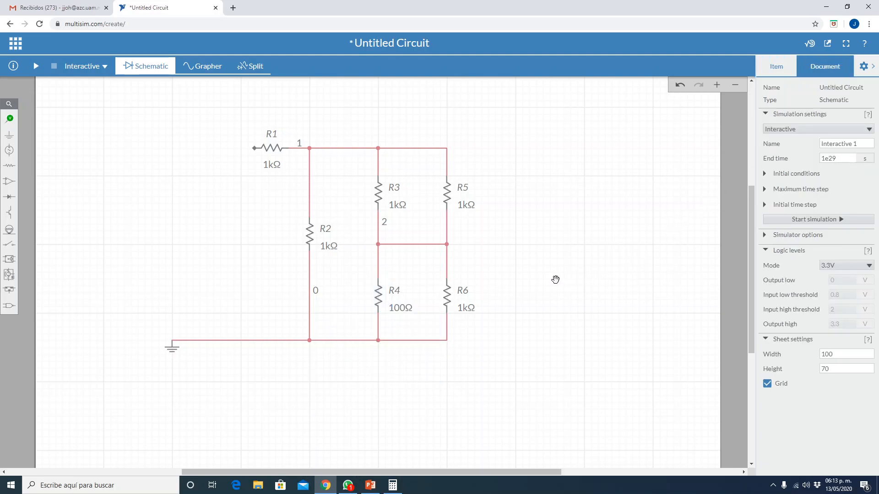
- Set R6's resistance to 100 Ω
left_click(474, 311)
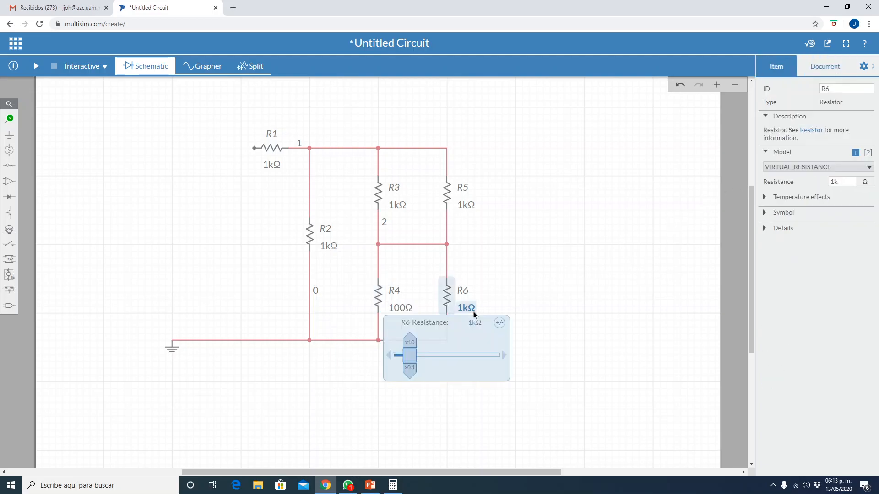
left_click(847, 180)
type("00")
key("Return")
left_click(602, 274)
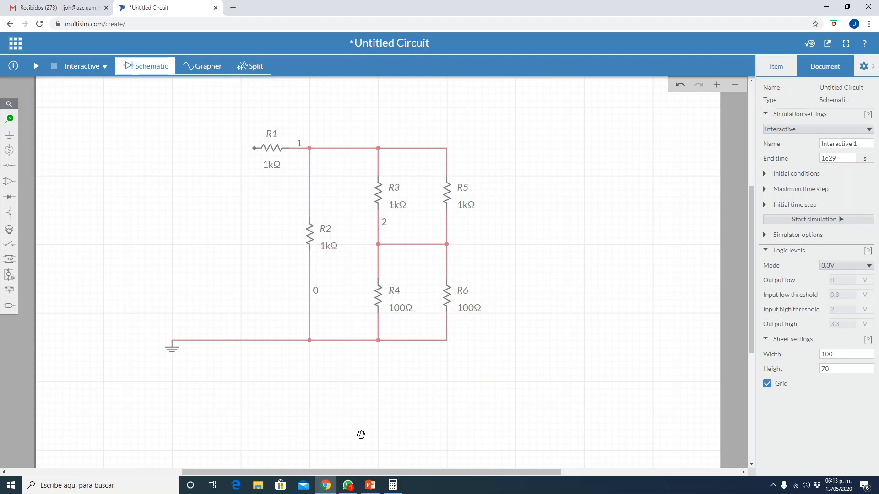
- Check the resistor values on the PowerPoint slide and set R3's resistance to 220 Ω in Multisim Live
left_click(370, 487)
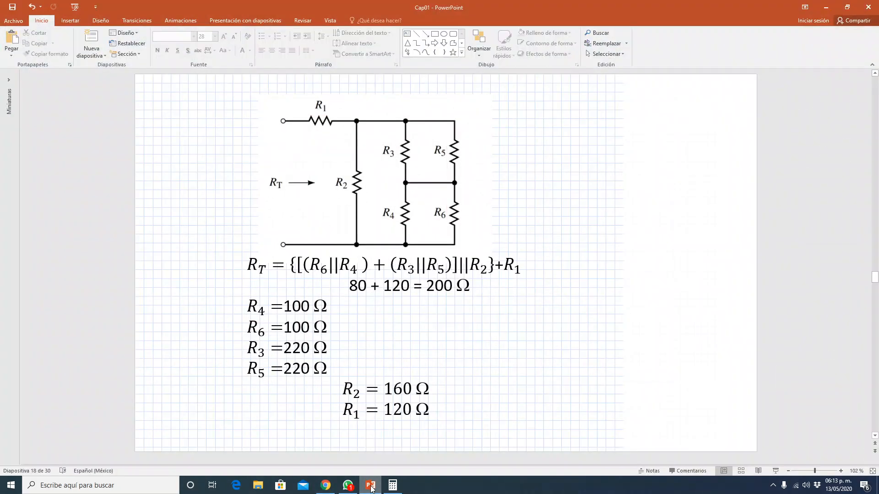
left_click(371, 487)
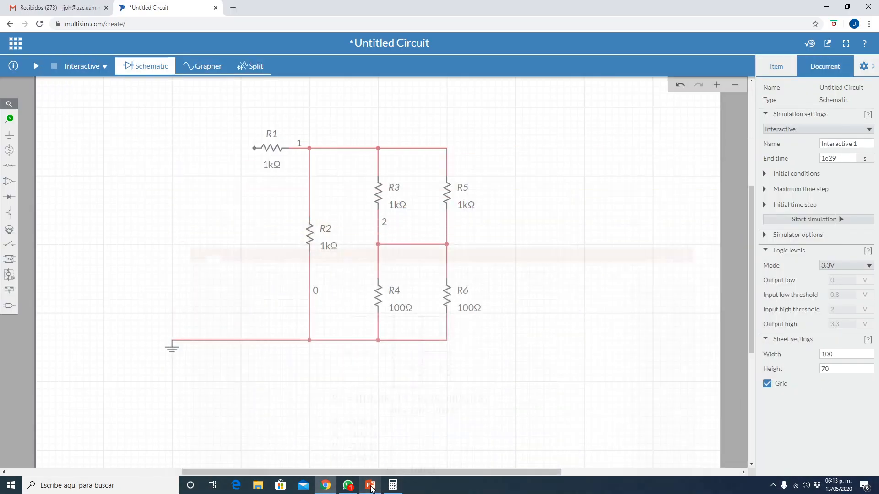
left_click(376, 195)
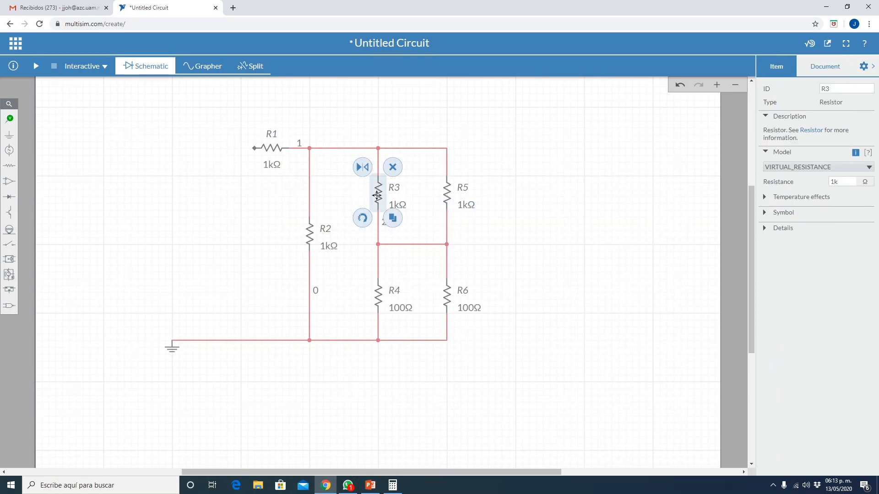
left_click(485, 206)
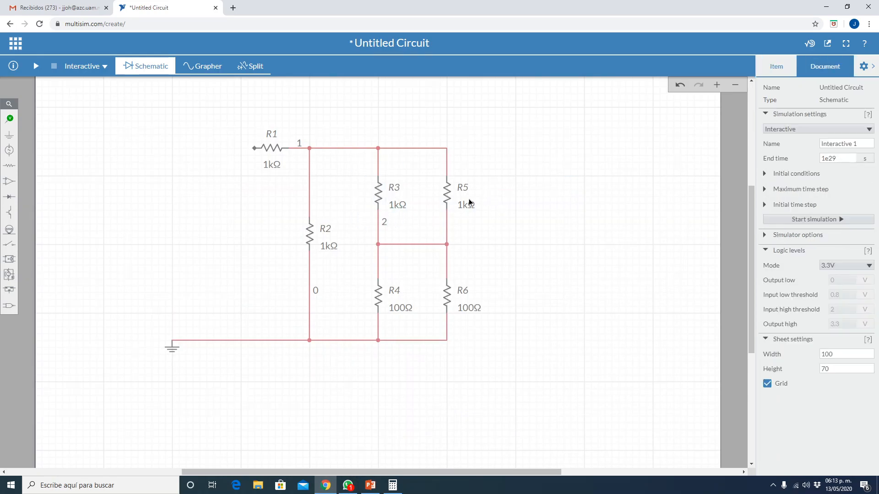
left_click(393, 206)
left_click(847, 179)
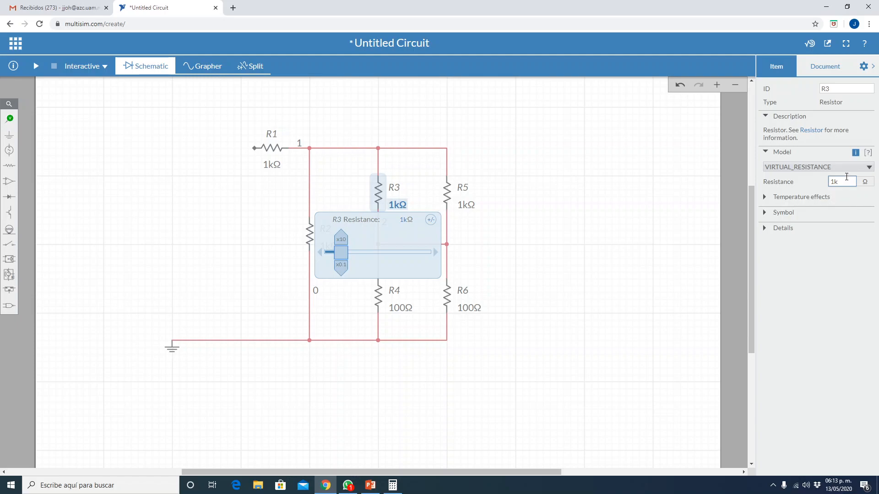
left_click_drag(847, 179, 795, 179)
type("220")
key("Return")
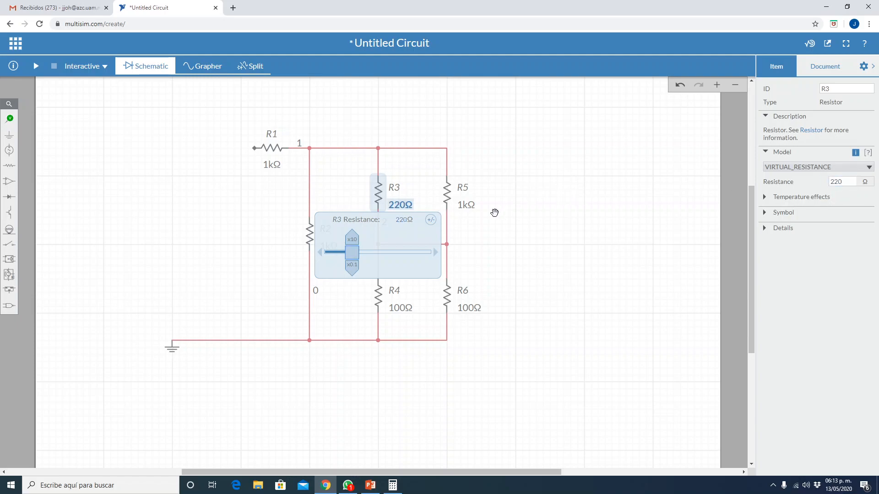
- Set R5's resistance to 220 Ω
left_click(466, 208)
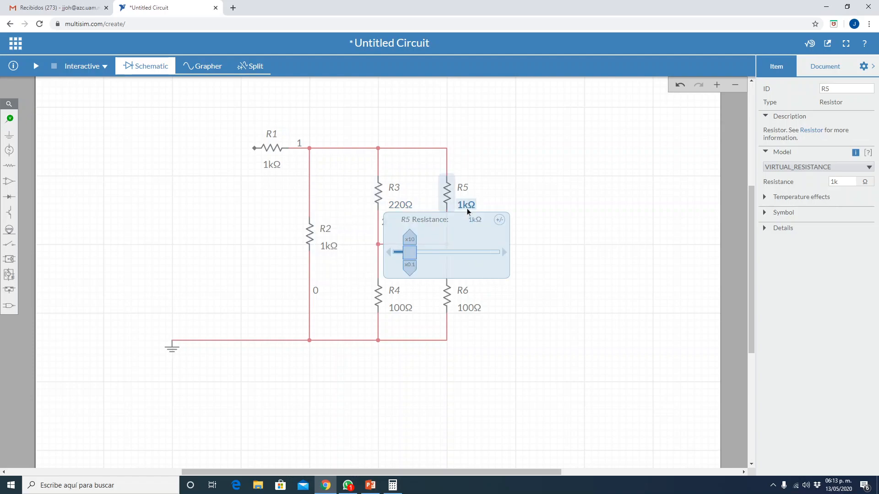
left_click(857, 182)
type("20")
key("BackSpace")
type("20")
key("Return")
left_click(640, 219)
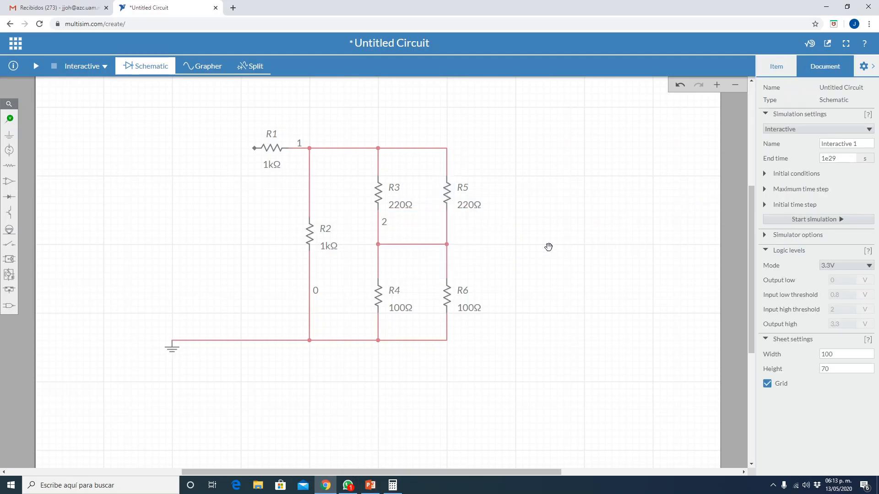
- Look up R2 on the PowerPoint slide and set its resistance to 160 Ω in Multisim Live
left_click(370, 486)
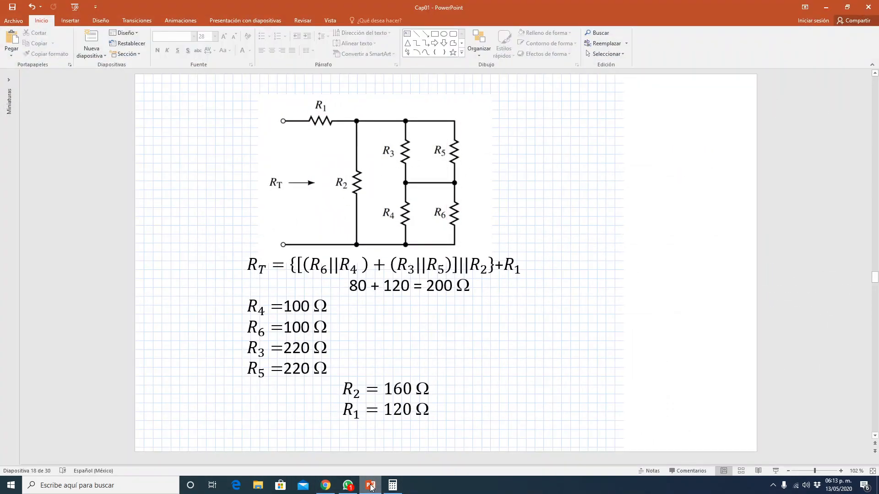
left_click(371, 486)
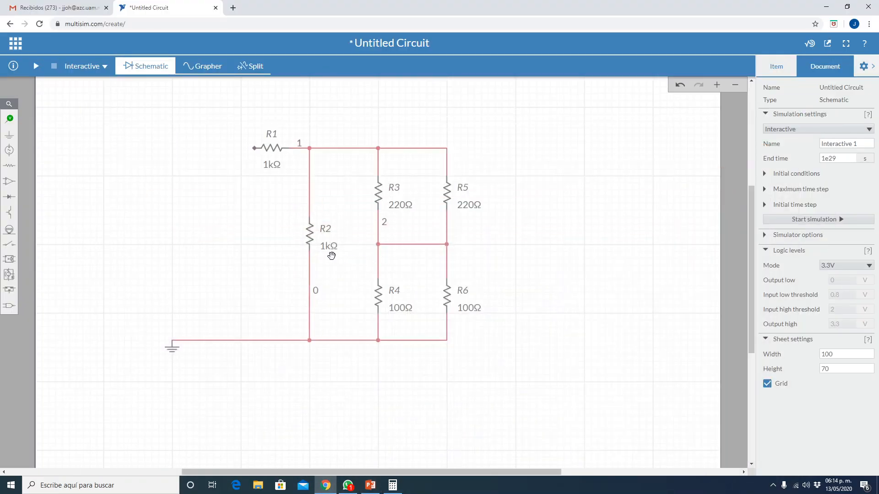
left_click(328, 247)
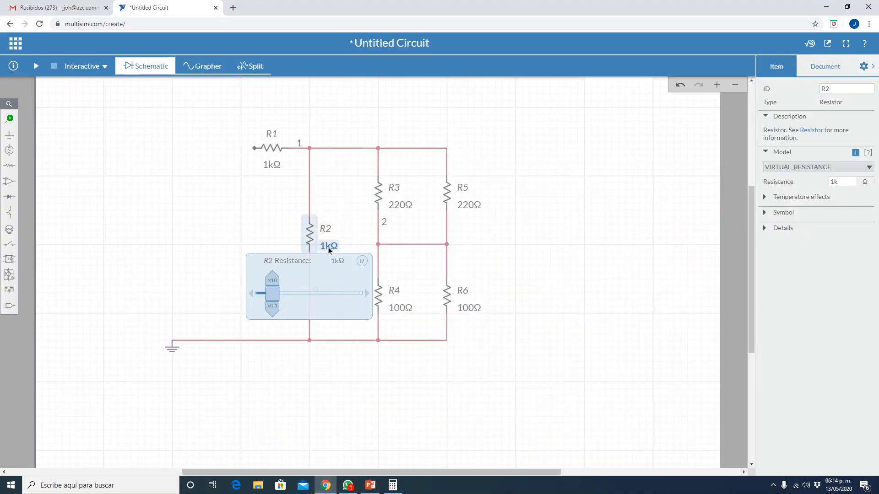
left_click(843, 181)
double_click(842, 181)
type("160")
key("Return")
left_click(589, 210)
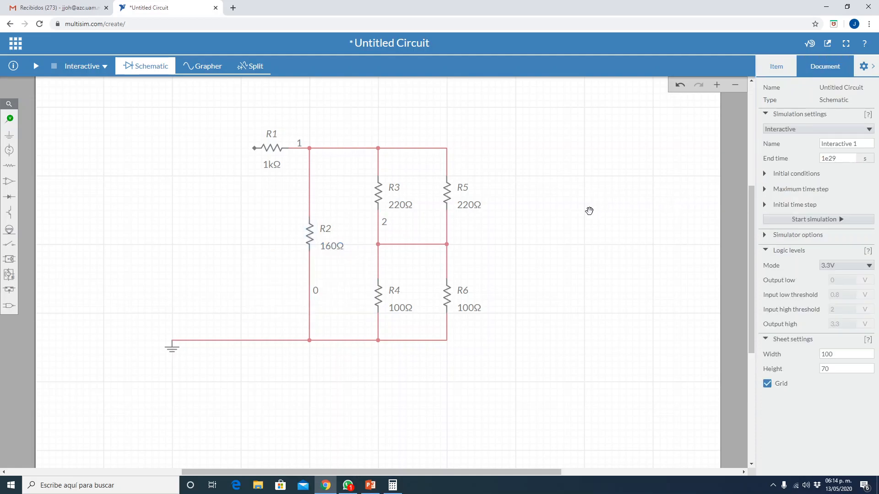
- Look up R1 on the PowerPoint slide, set its resistance to 120 Ω in Multisim Live and hide the properties pane
left_click(371, 486)
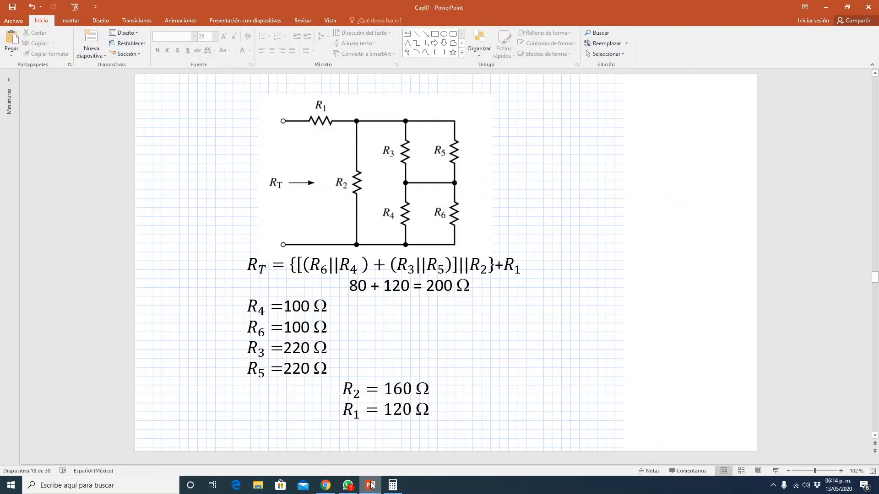
left_click(371, 485)
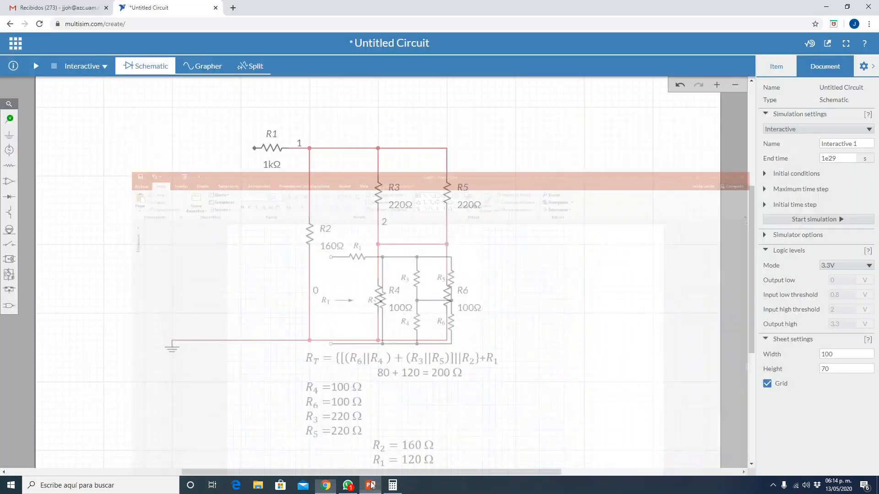
left_click(271, 166)
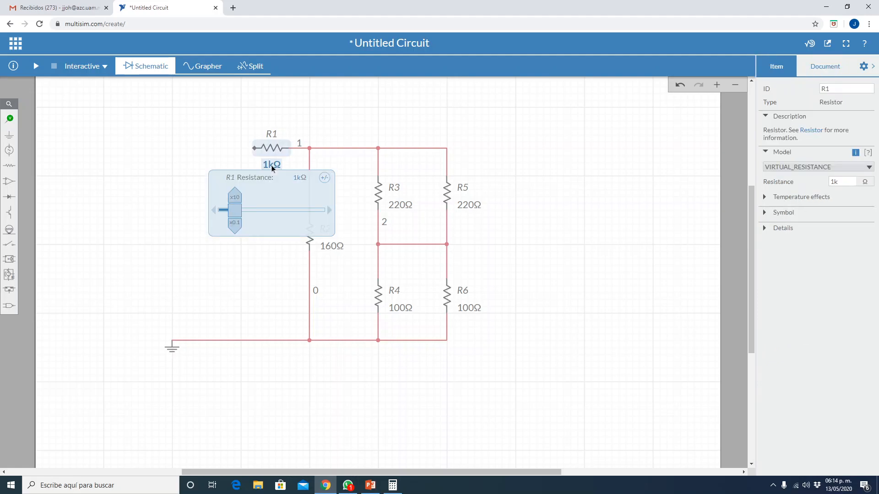
left_click(855, 180)
double_click(855, 180)
type("120")
key("Return")
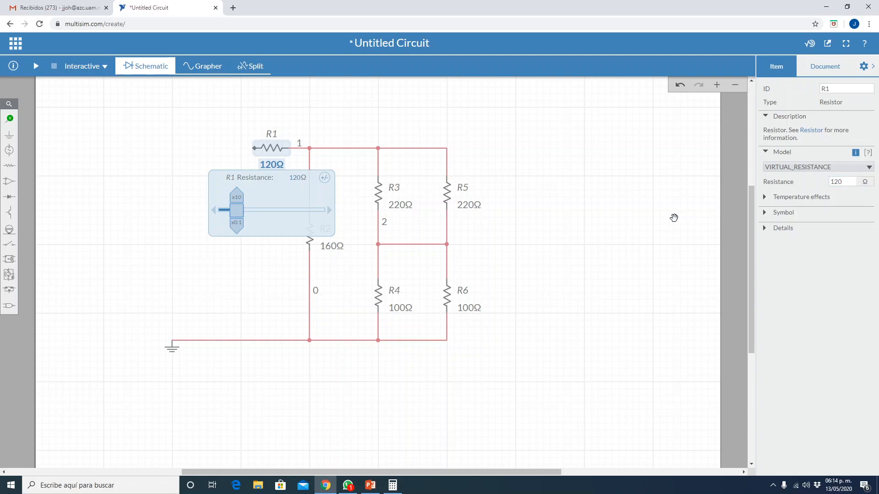
left_click(653, 173)
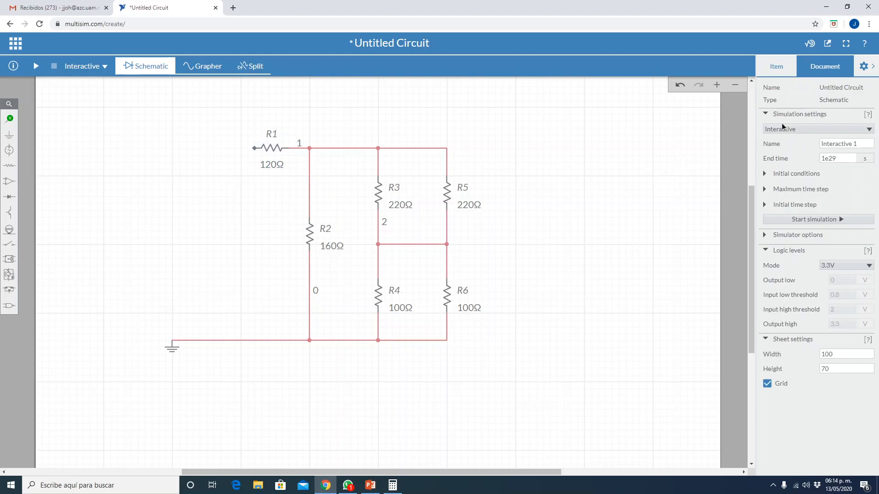
left_click(869, 68)
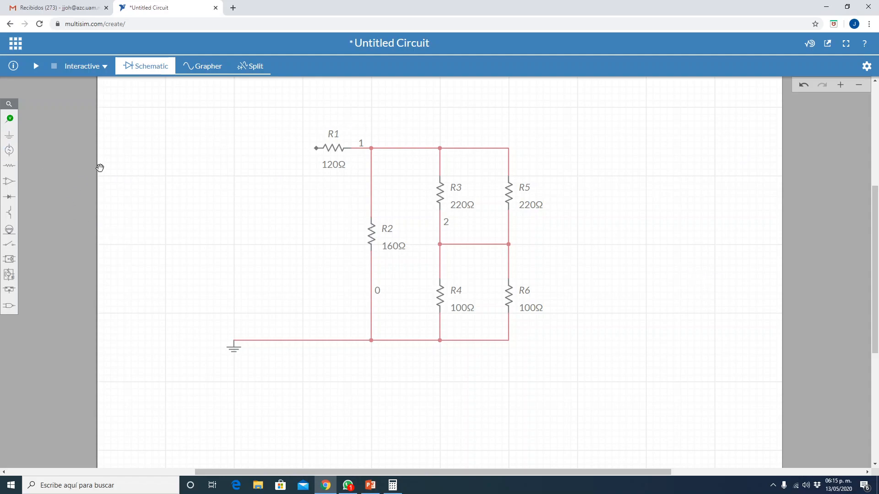
- Place a text annotation above the circuit's upper wire, starting just right of R1, and open its text for editing
left_click(9, 135)
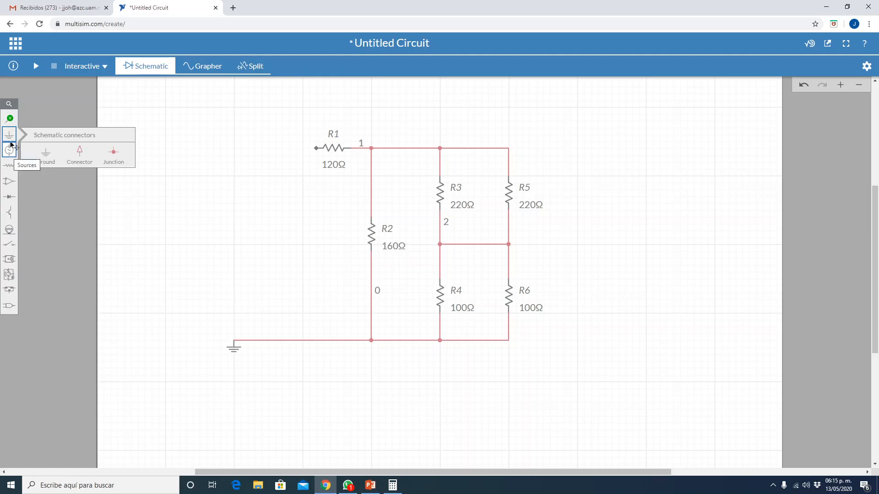
left_click(9, 120)
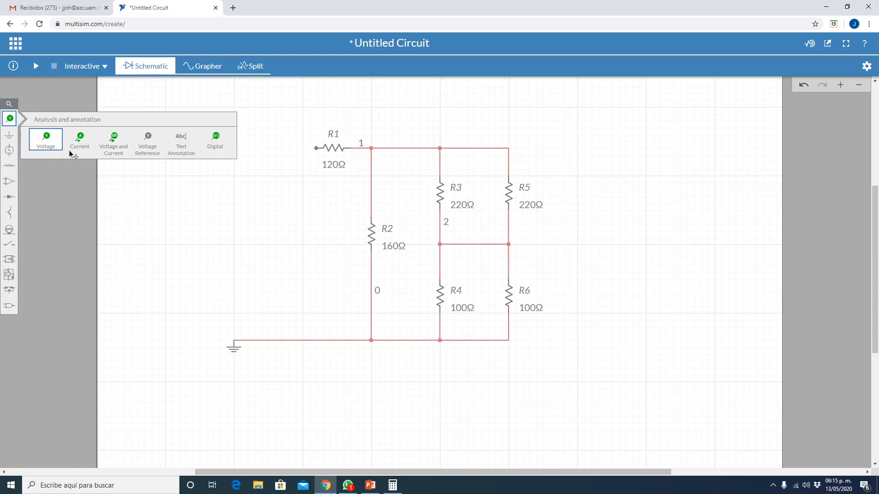
left_click(182, 139)
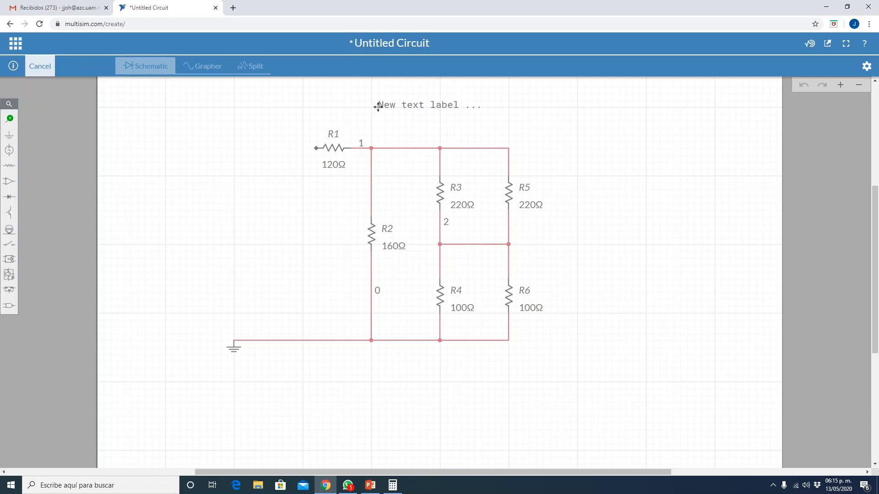
left_click(378, 106)
double_click(394, 104)
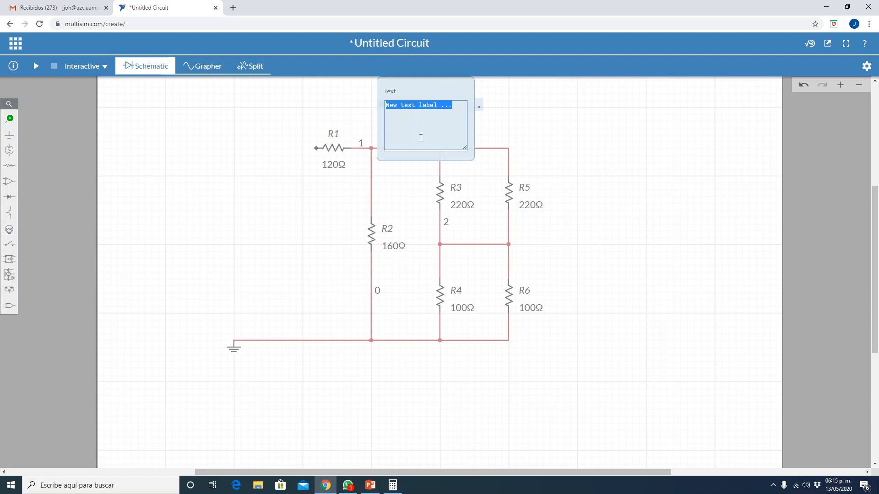
- Replace the annotation's placeholder text with "LEY DE OHM: R=V/I"
type("1EY")
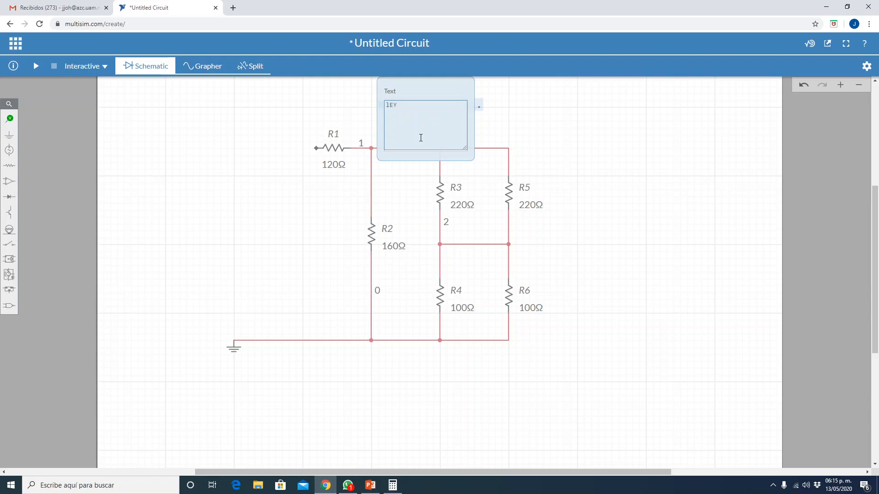
key("BackSpace")
key("BackSpace")
key("BackSpace")
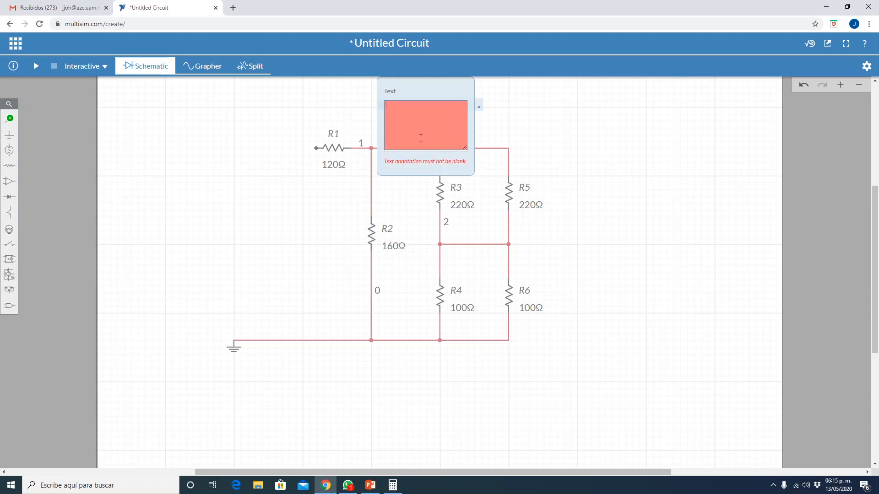
type("LEY ")
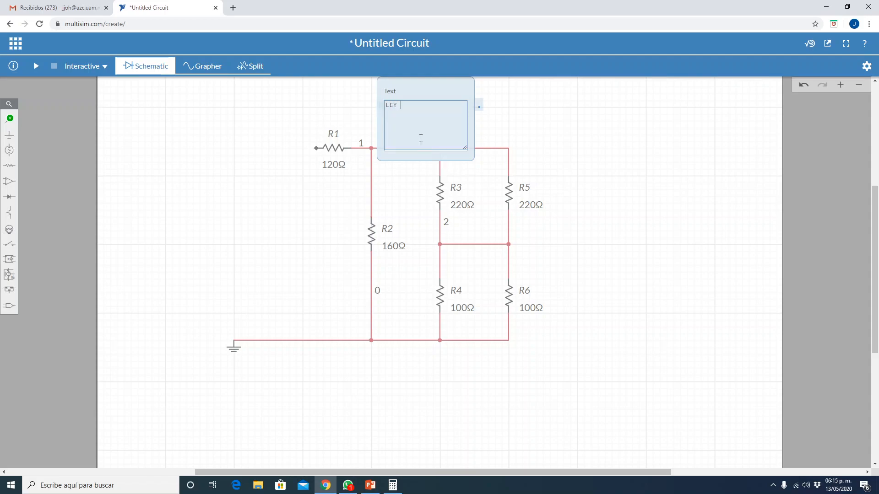
type("DE OHM")
type("r")
key("BackSpace")
type("R=")
key("BackSpace")
type("V/I")
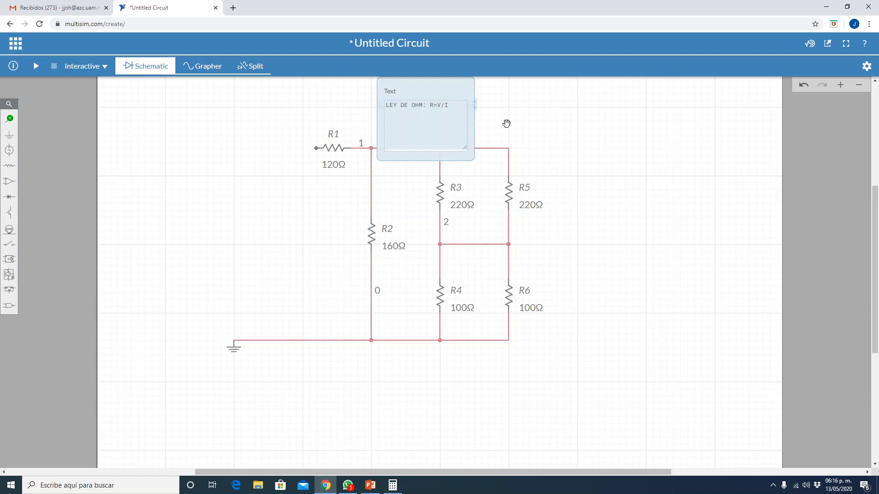
left_click(506, 124)
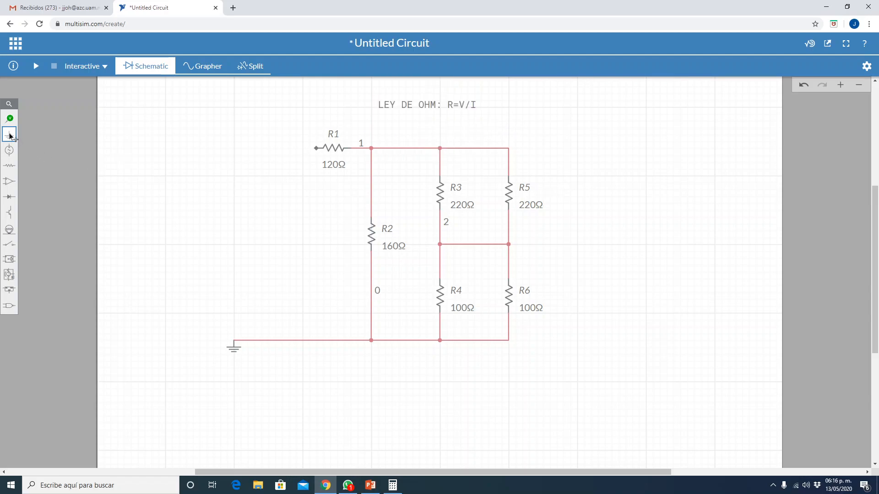
- Place a DC voltage source directly above the ground symbol, level with R2
left_click(9, 152)
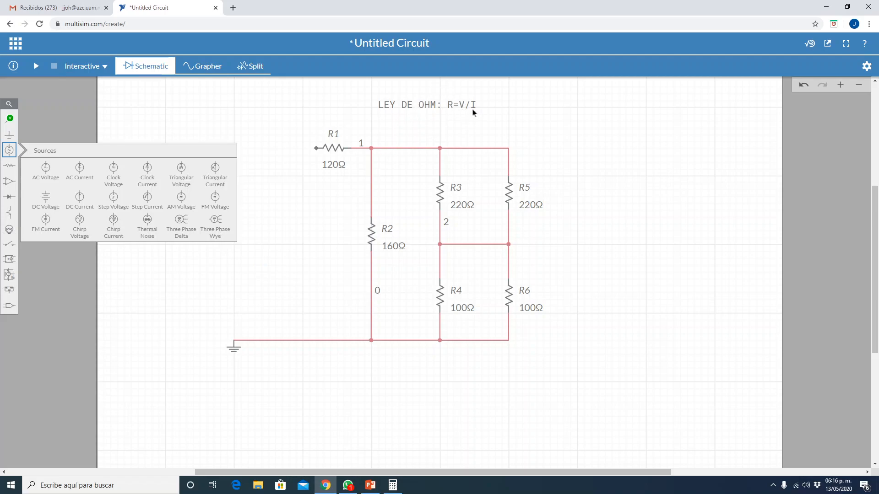
left_click(49, 193)
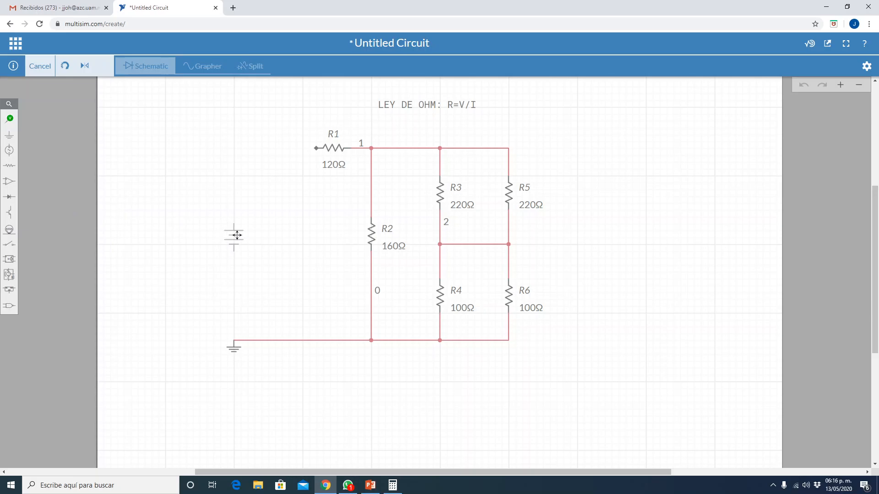
left_click(237, 235)
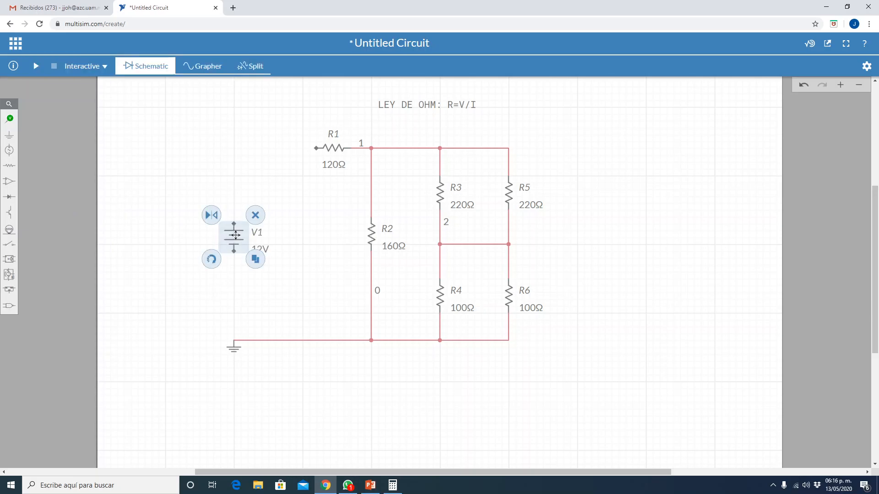
left_click(131, 246)
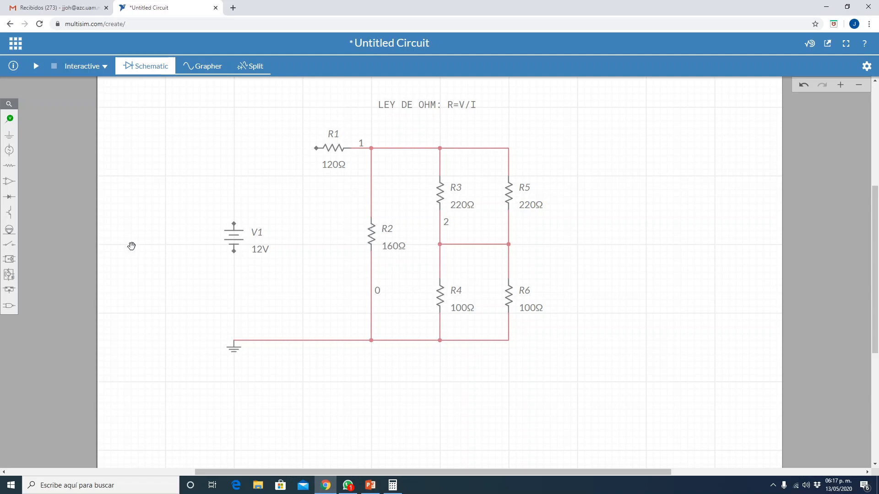
- Set the DC source V1's voltage to 1 V and hide the properties pane
left_click(258, 251)
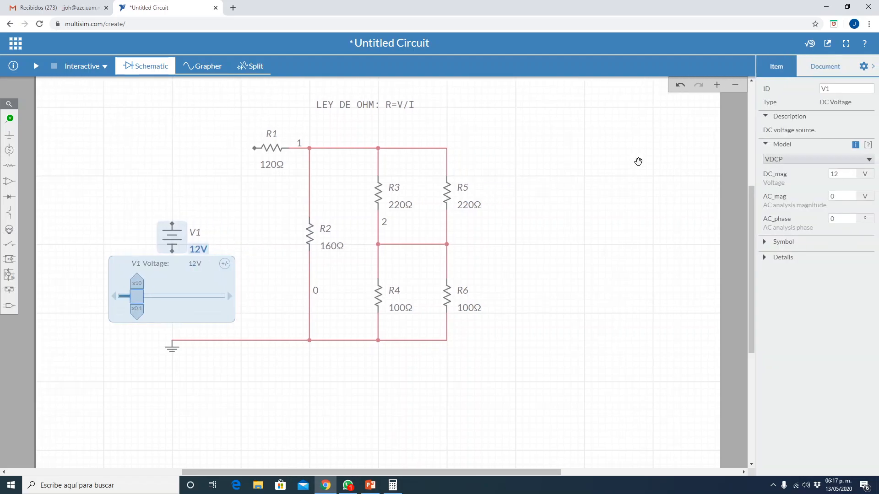
double_click(842, 173)
type("1")
left_click(868, 128)
left_click(873, 66)
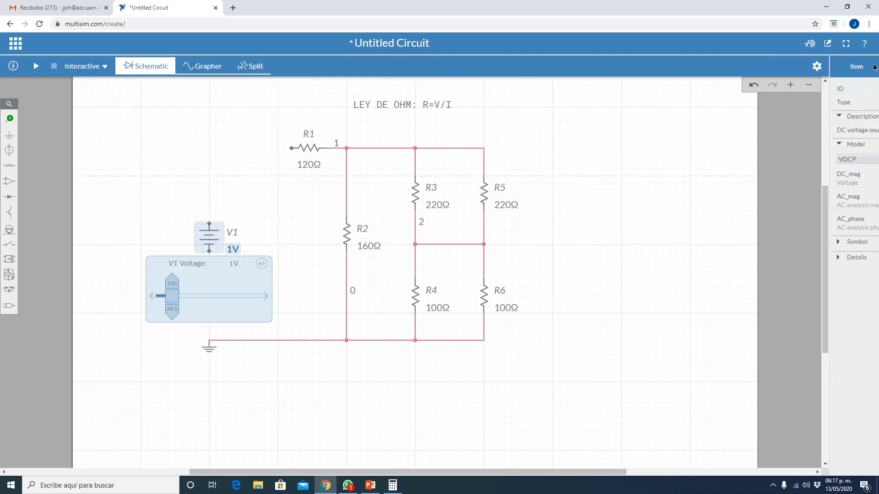
left_click(602, 153)
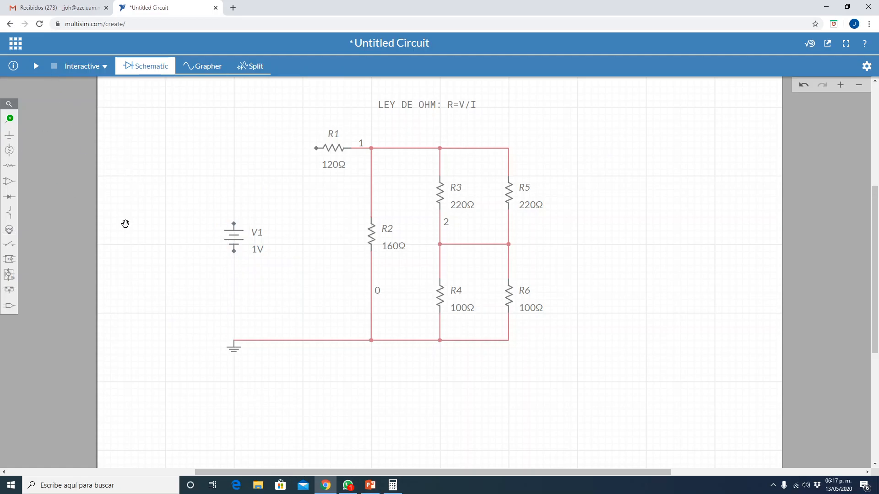
- Wire V1's positive terminal to R1's free end and its negative terminal to the ground node
left_click(234, 224)
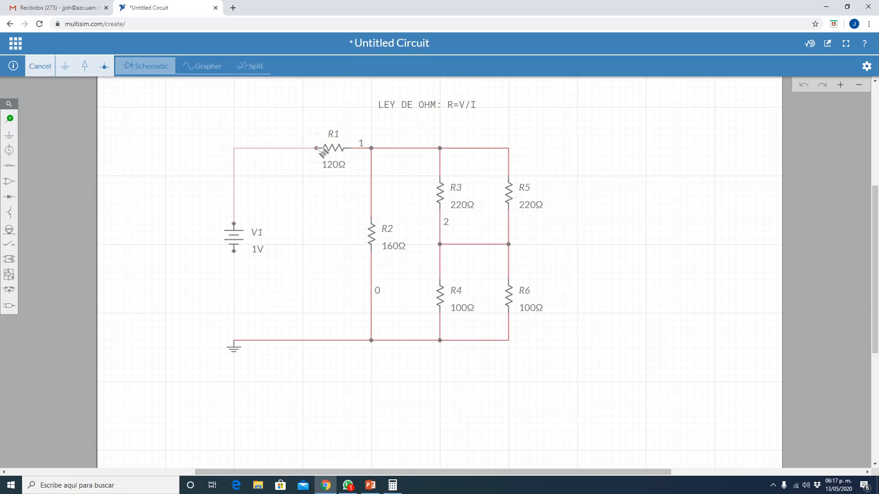
left_click(319, 148)
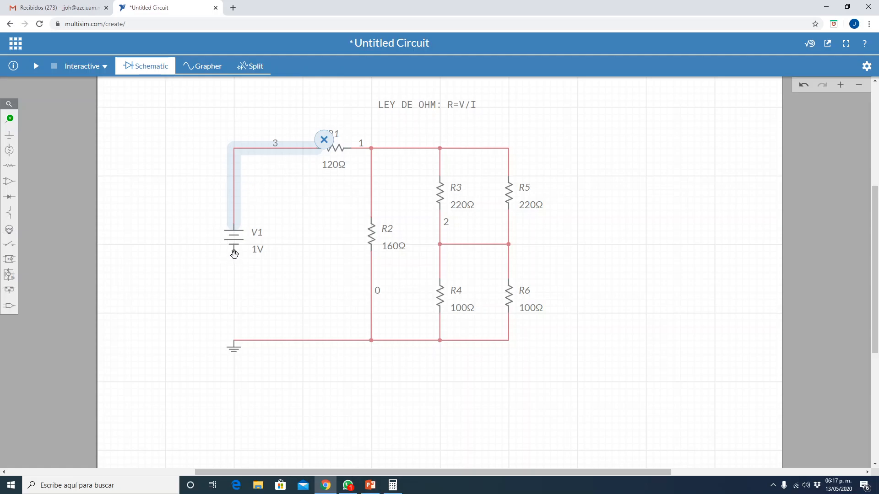
left_click(235, 253)
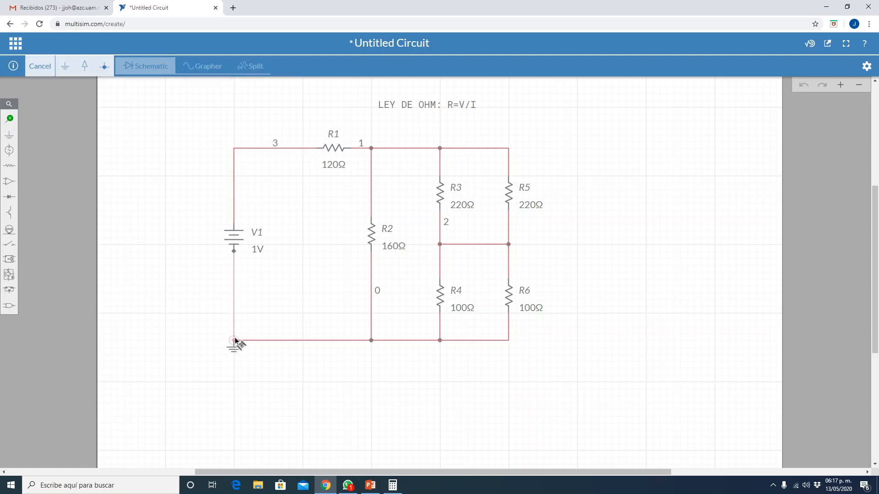
left_click(235, 339)
left_click(286, 396)
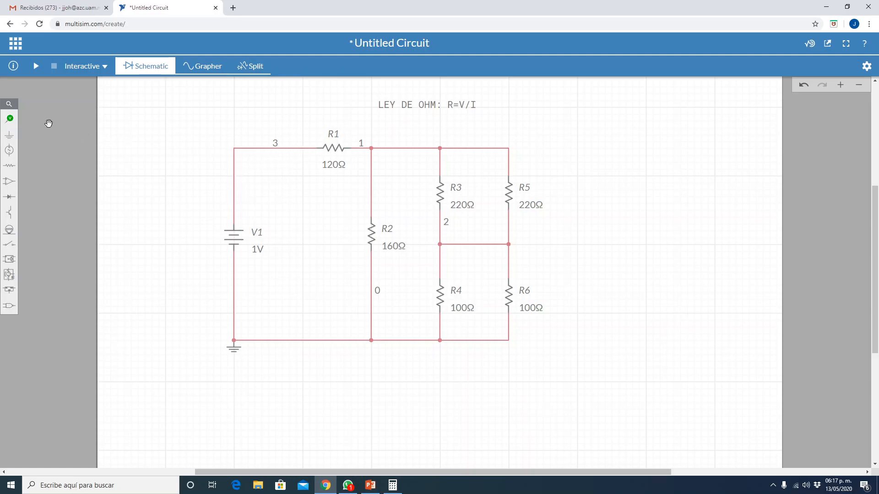
- Place a current probe on the wire between V1 and R1, just before R1
left_click(10, 118)
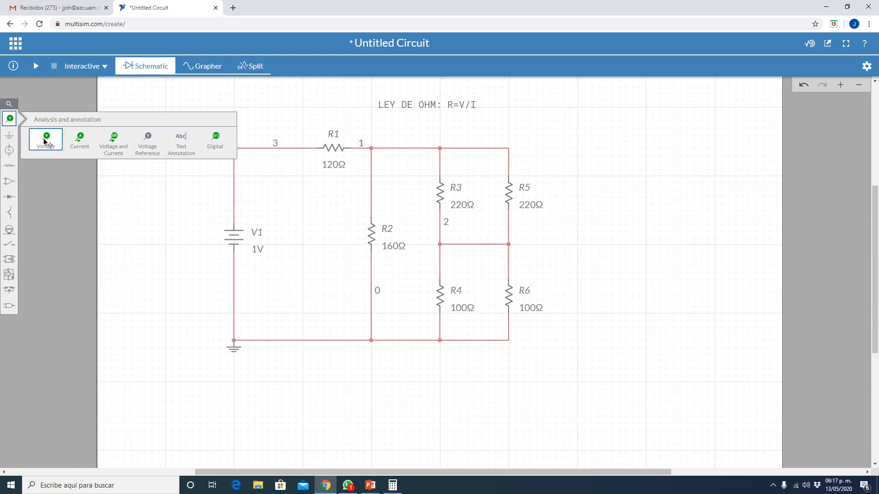
left_click(80, 140)
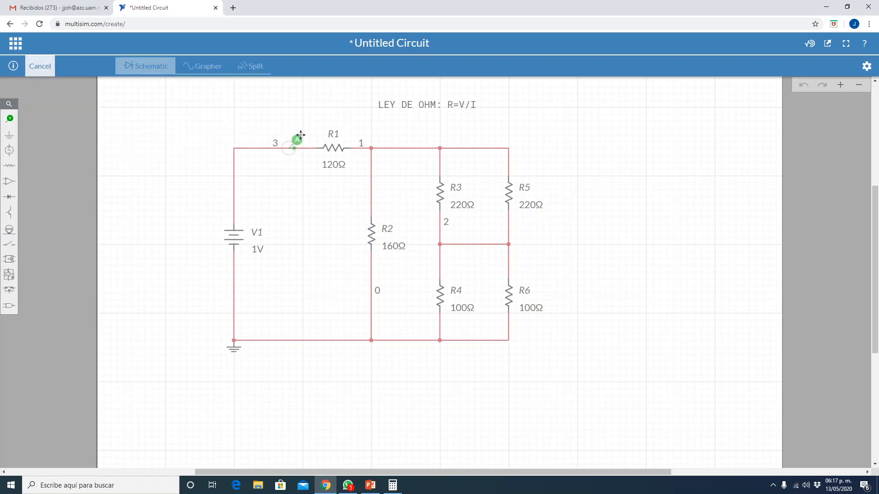
left_click(301, 135)
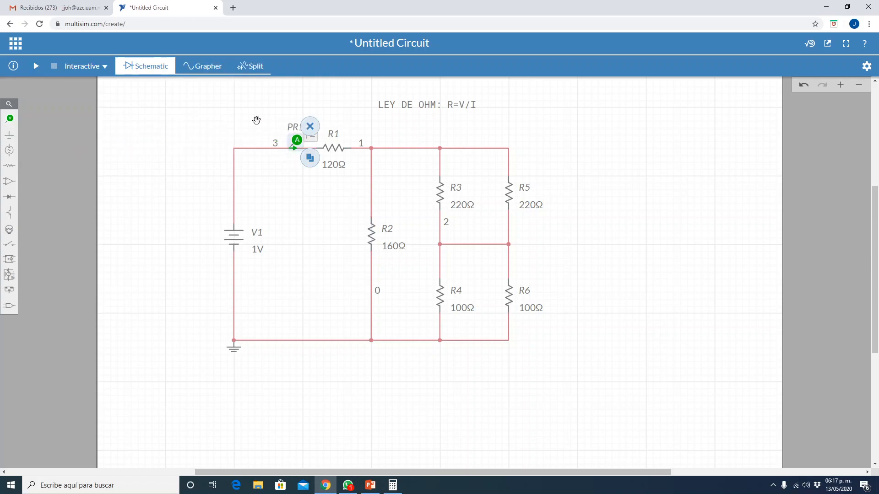
left_click(203, 138)
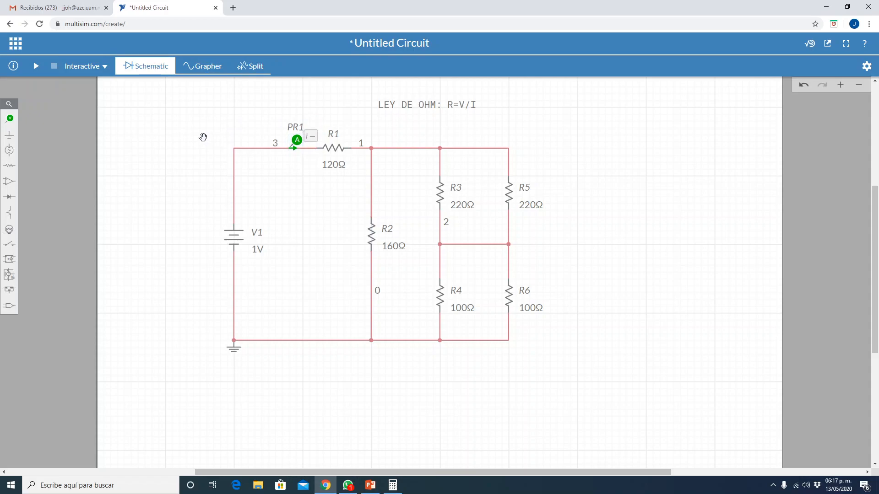
- Set the simulation type to DC Op and run the simulation to measure the source current
double_click(202, 137)
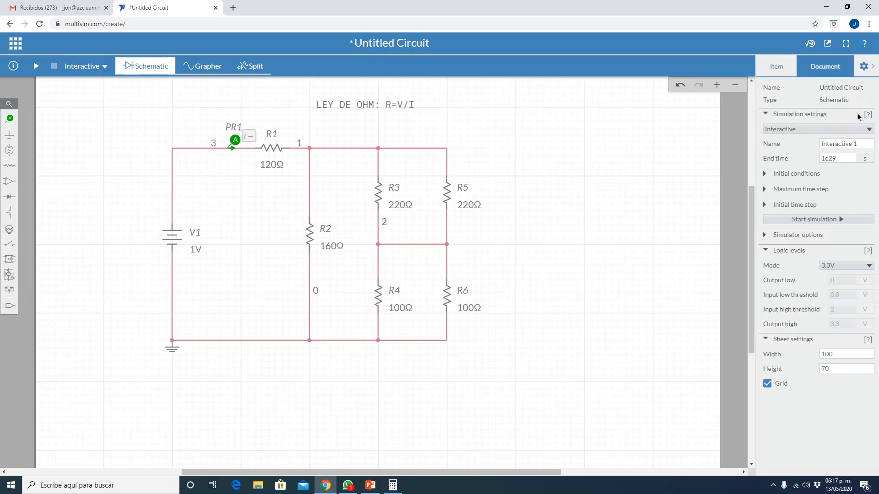
left_click(874, 68)
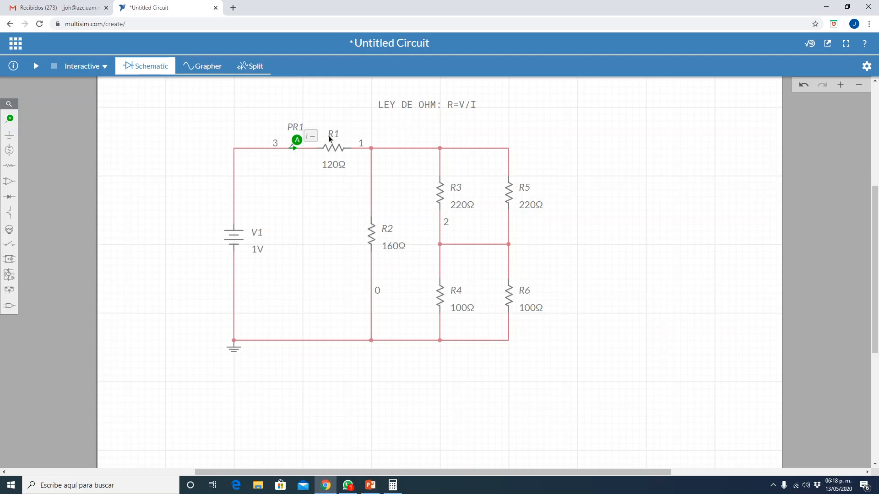
left_click(104, 68)
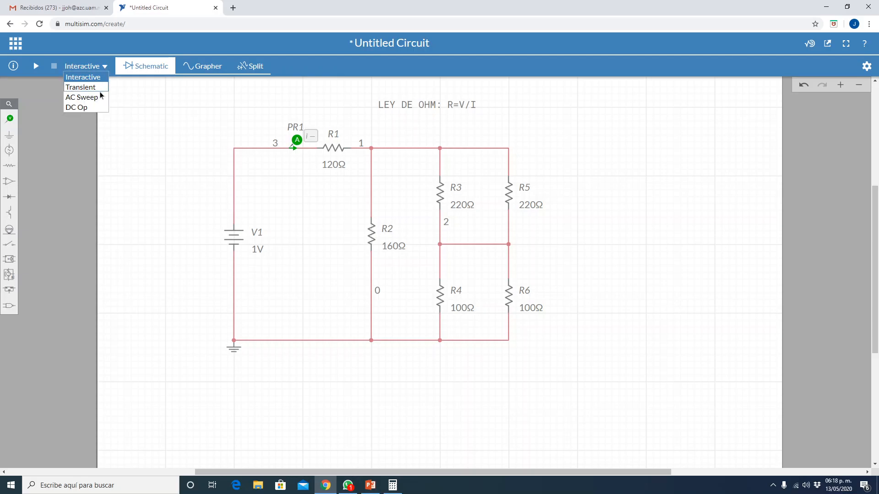
left_click(98, 107)
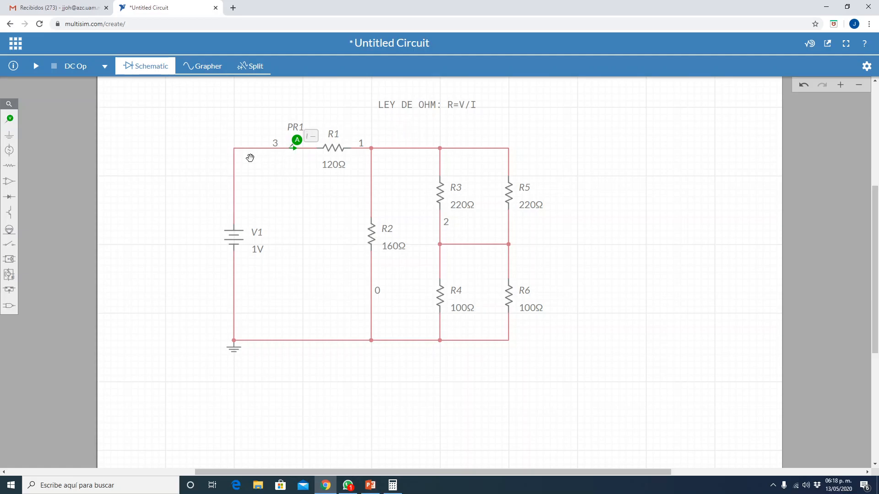
left_click(36, 67)
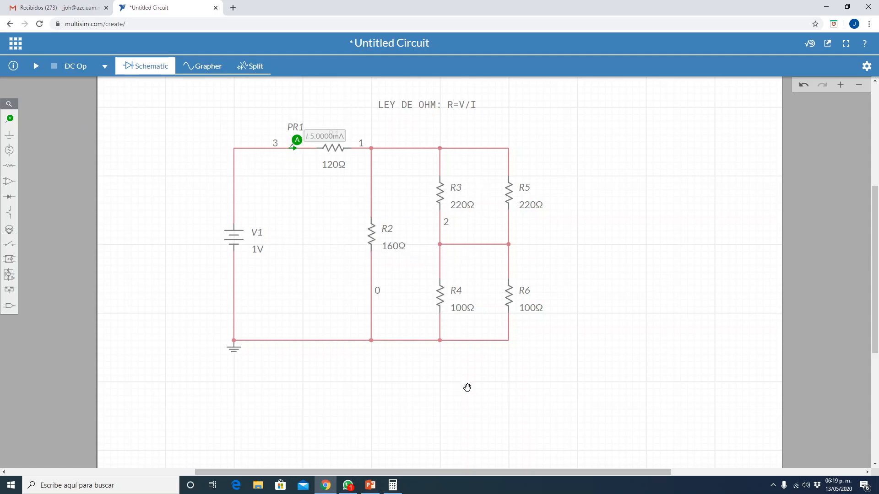
- Switch to Calculator and compute the total resistance as the reciprocal of 5e-3
left_click(391, 488)
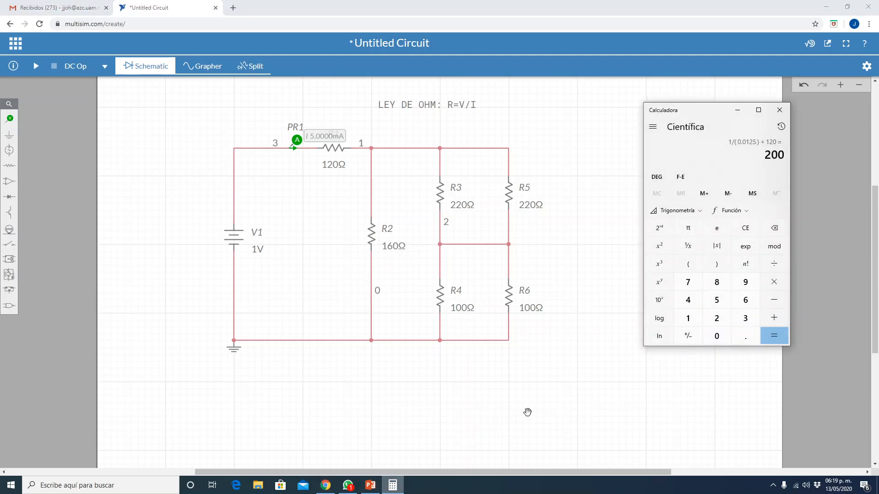
left_click(745, 228)
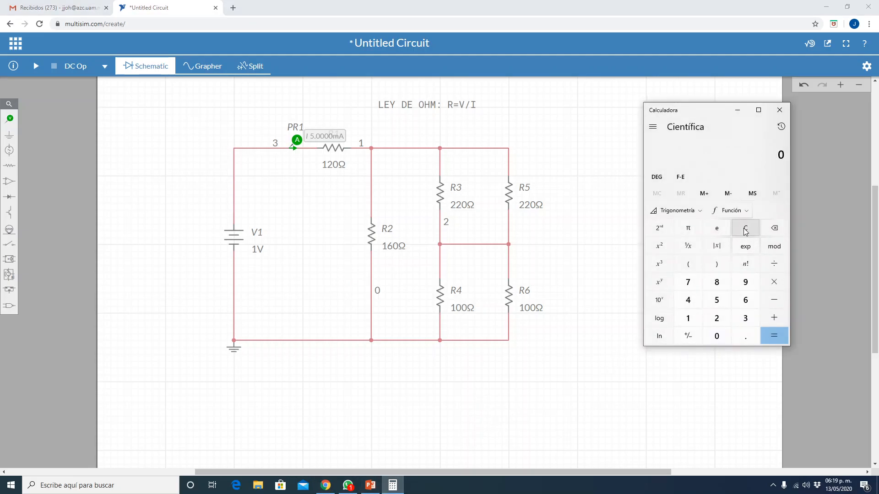
type("5")
type("x")
left_click(684, 339)
type("3")
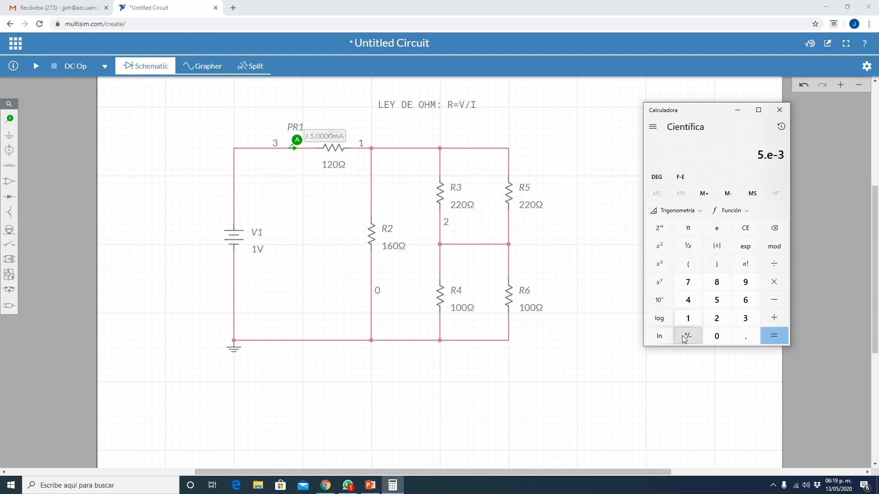
left_click(690, 250)
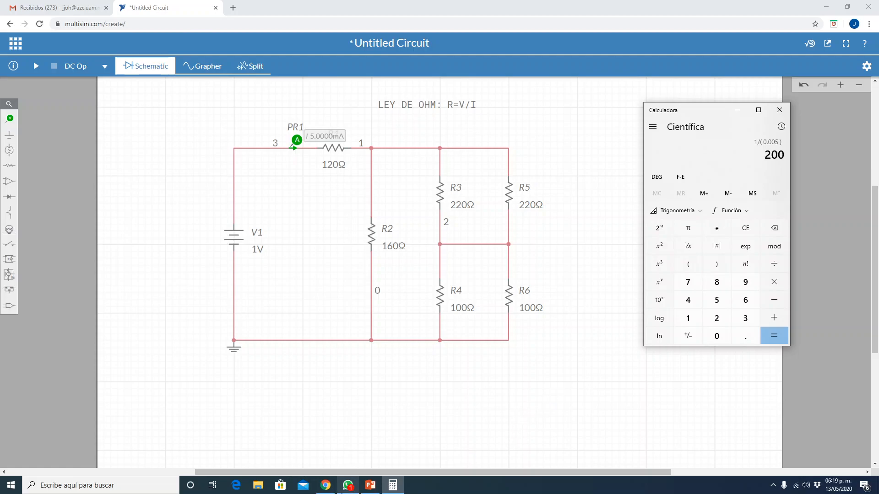
- Switch to the PowerPoint slide to compare its calculated total resistance, and return to the Multisim circuit
left_click(369, 488)
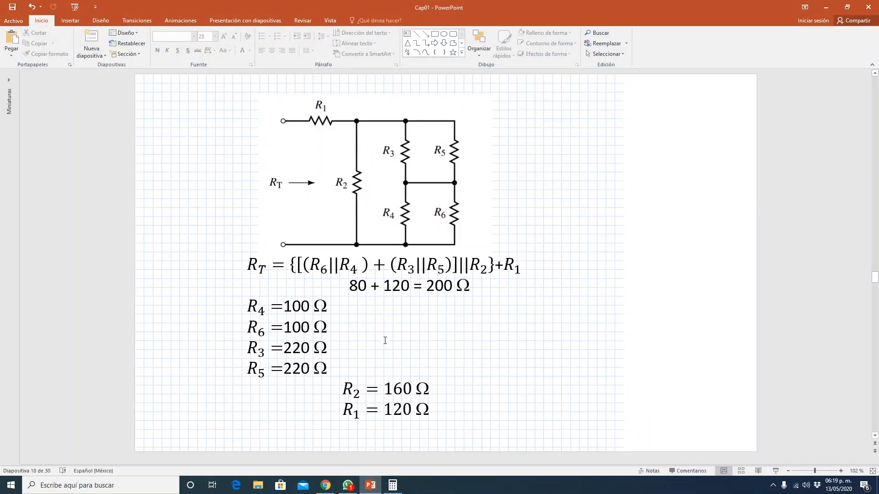
left_click_drag(428, 290, 471, 287)
left_click(615, 311)
left_click(826, 8)
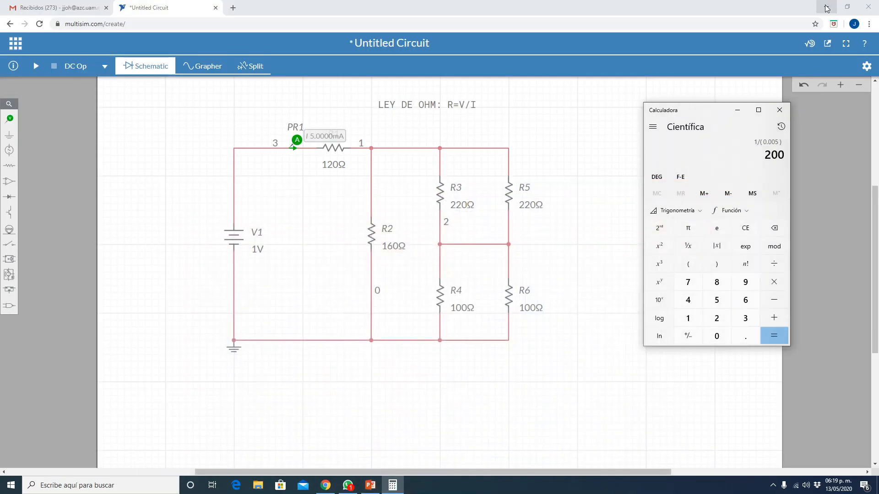
left_click(600, 111)
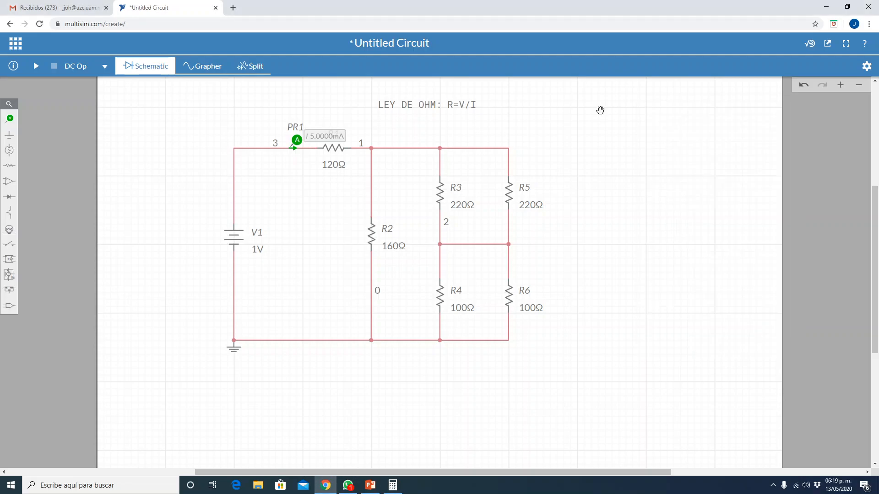
- Place a DC current source beside V1, on the side away from the resistors
left_click(9, 151)
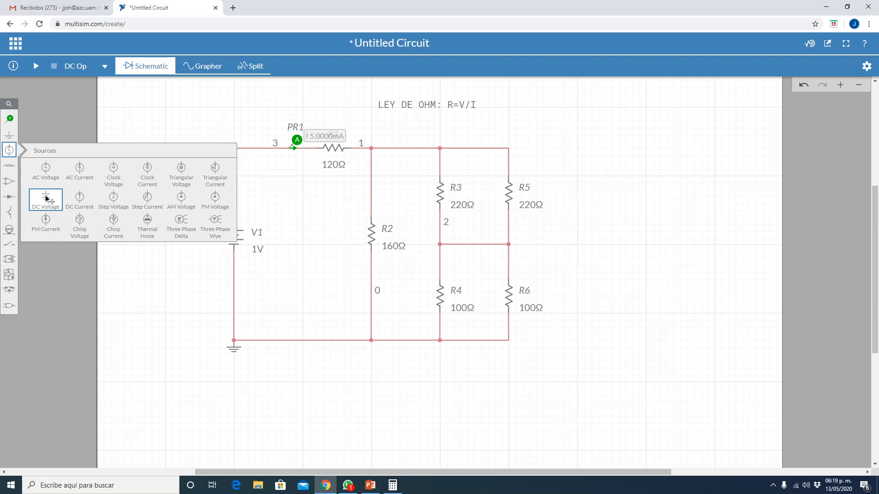
left_click(173, 364)
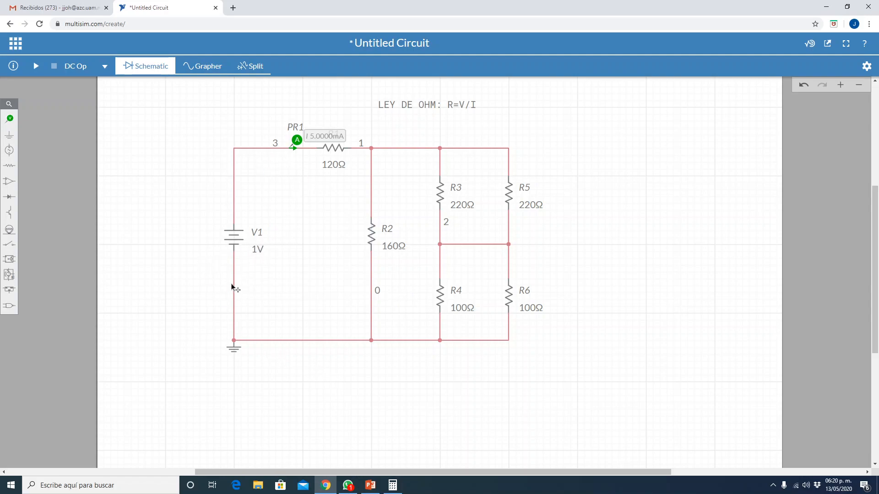
left_click(15, 150)
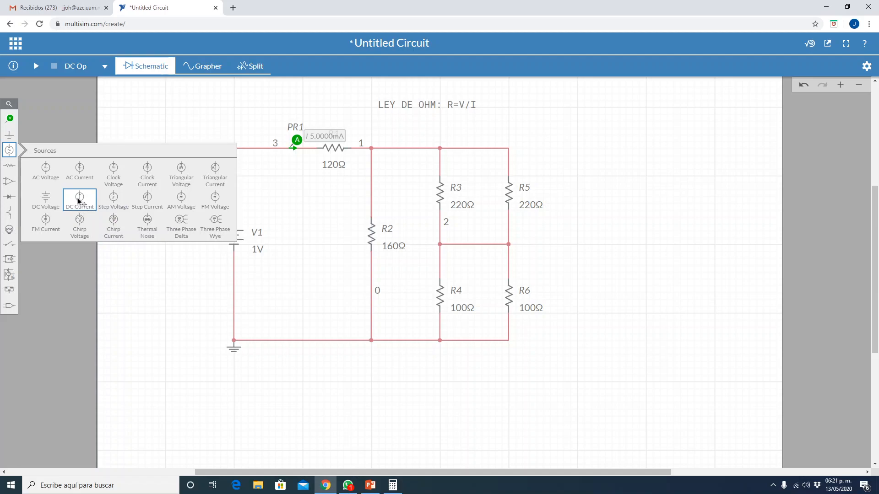
left_click_drag(78, 202, 157, 241)
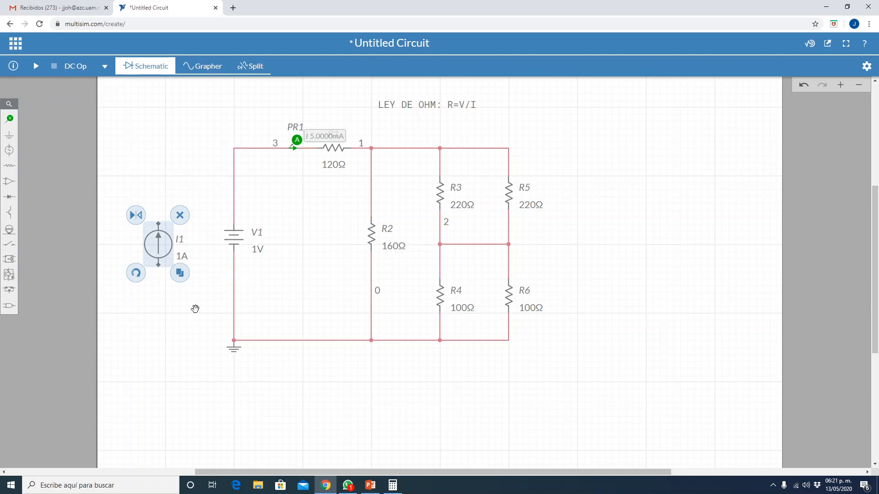
left_click(150, 327)
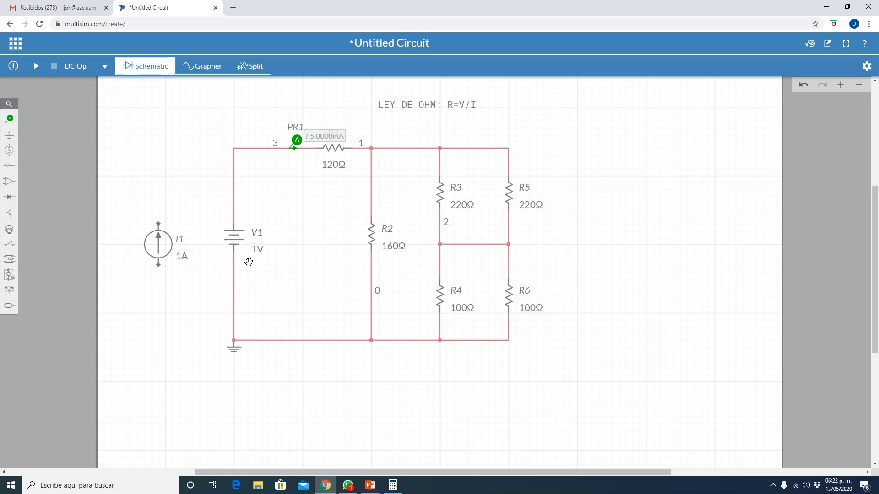
- Inspect the current setting of source I1 and the Ohm's law annotation's text without editing either
left_click(182, 261)
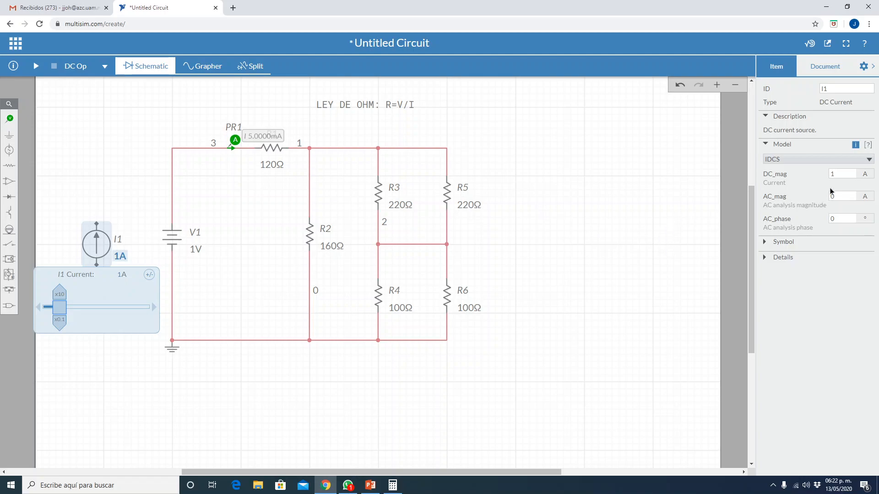
double_click(830, 175)
left_click(516, 263)
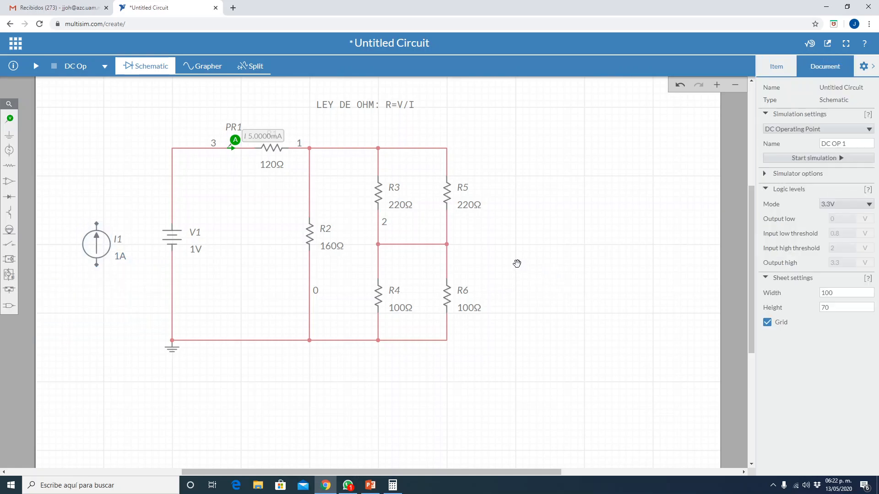
left_click(875, 69)
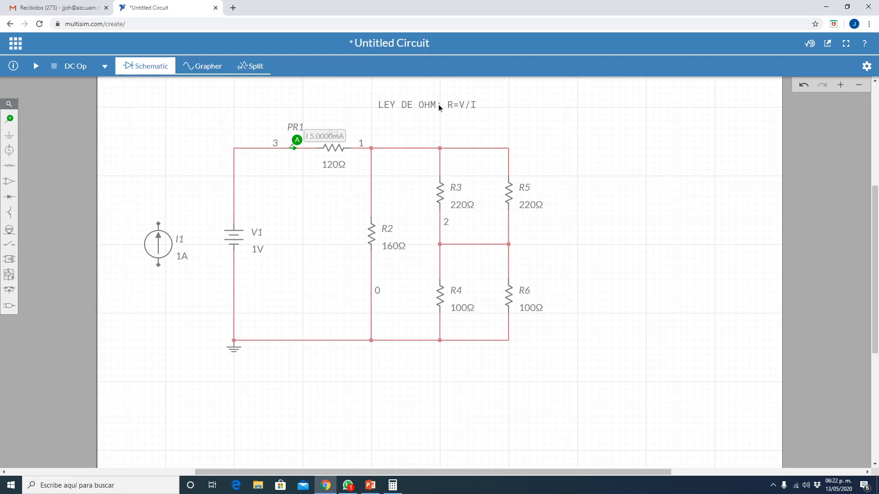
double_click(435, 106)
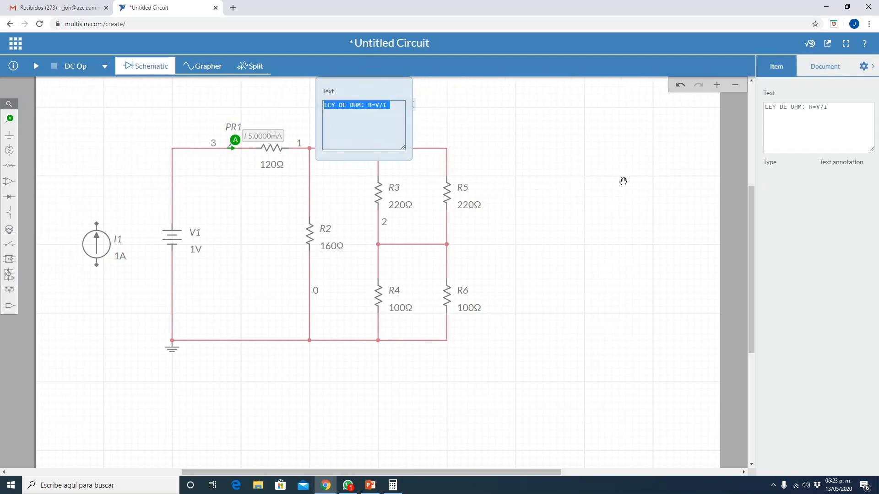
left_click(473, 149)
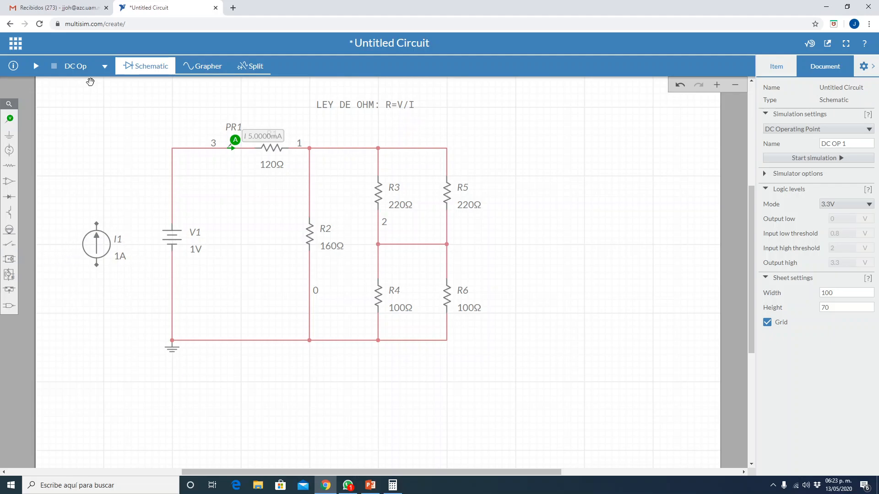
- Delete voltage source V1 and current probe PR1, and move current source I1 into V1's former place above ground
left_click(174, 235)
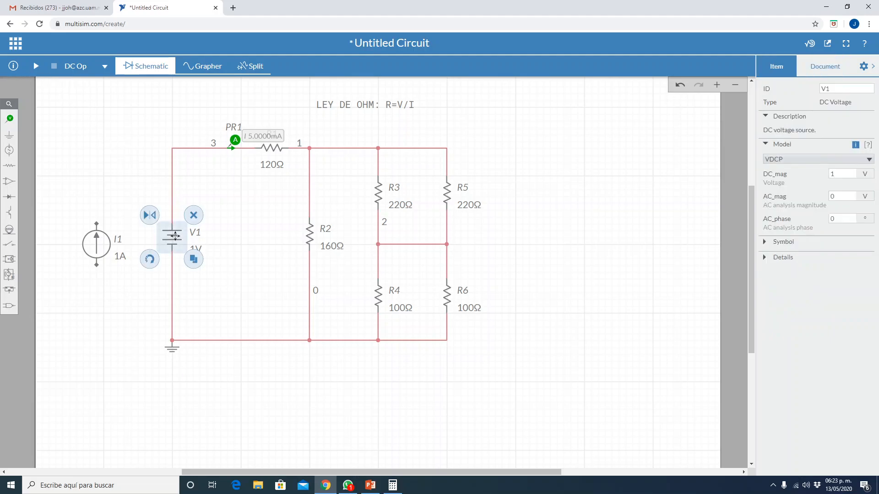
left_click(194, 218)
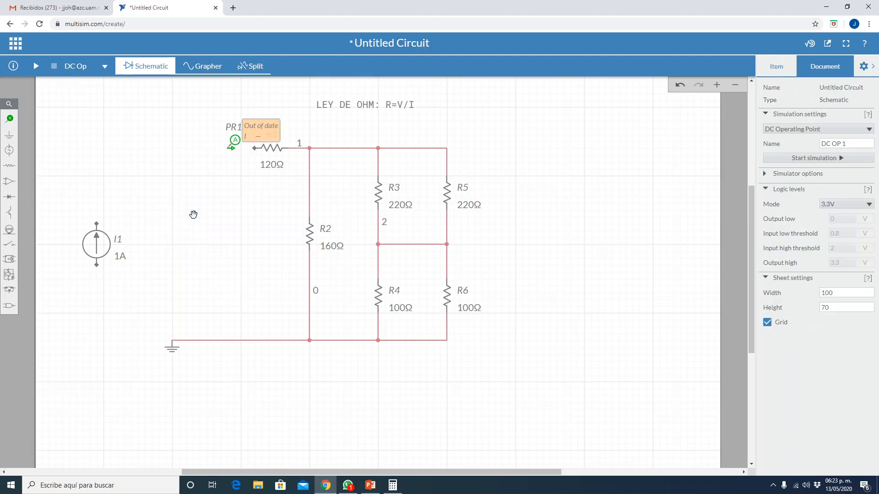
left_click(233, 140)
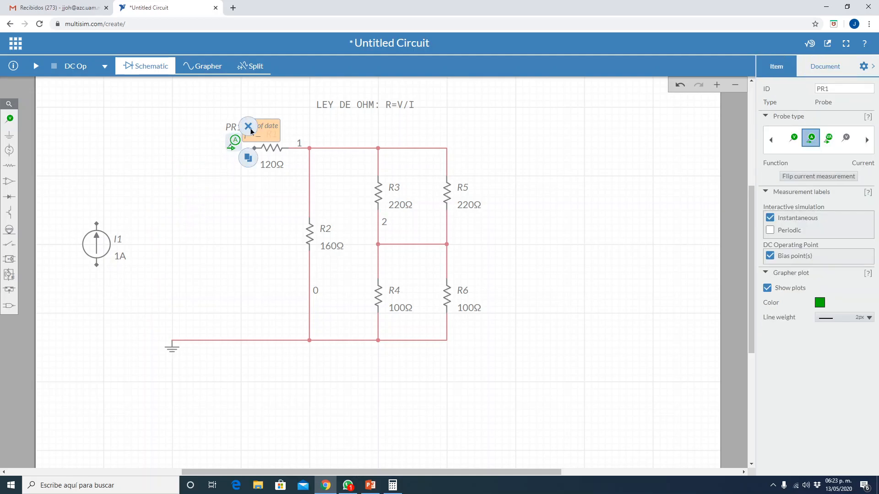
left_click(251, 131)
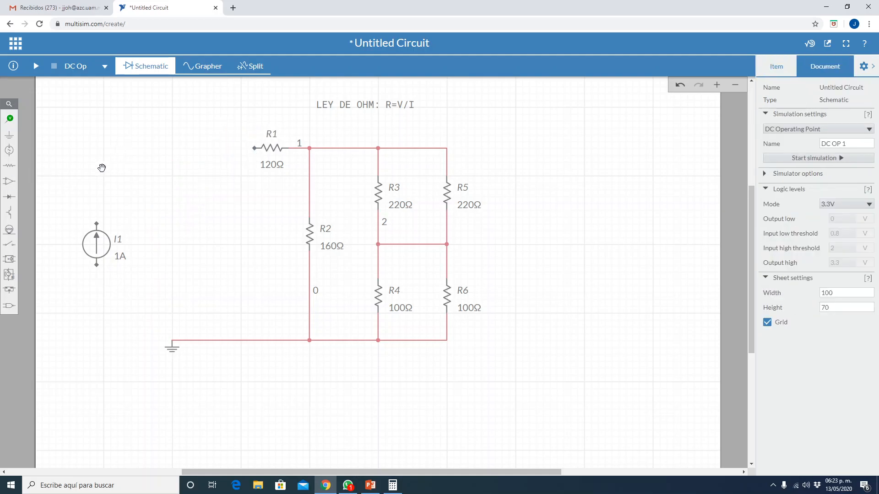
left_click_drag(100, 237, 176, 242)
left_click(64, 216)
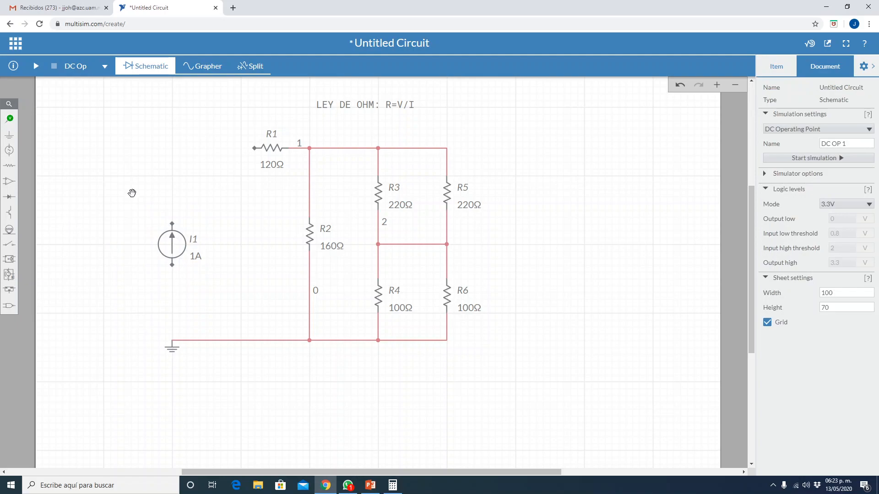
- Wire the upper terminal of current source I1 to R1's free end and its lower terminal to the ground node
left_click(255, 148)
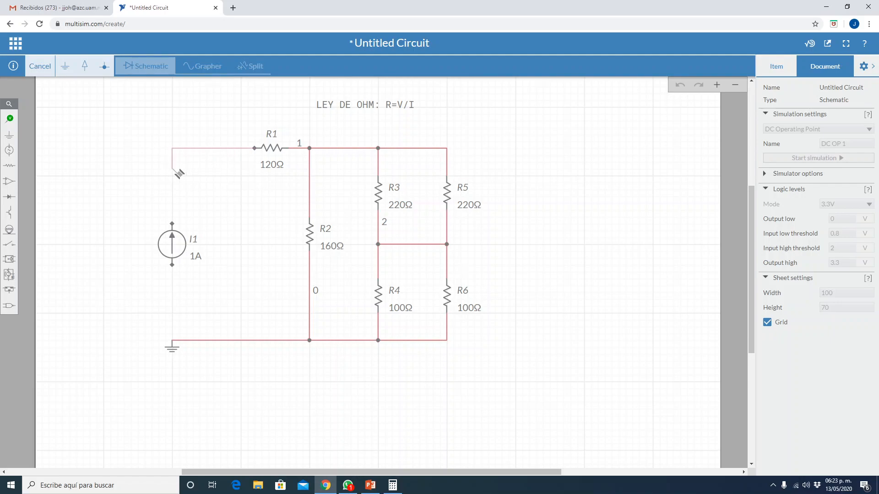
left_click(173, 224)
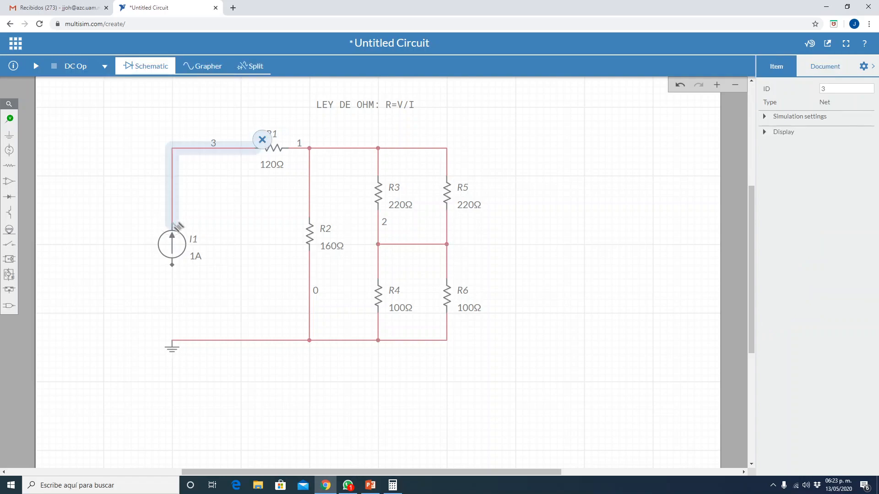
left_click(173, 269)
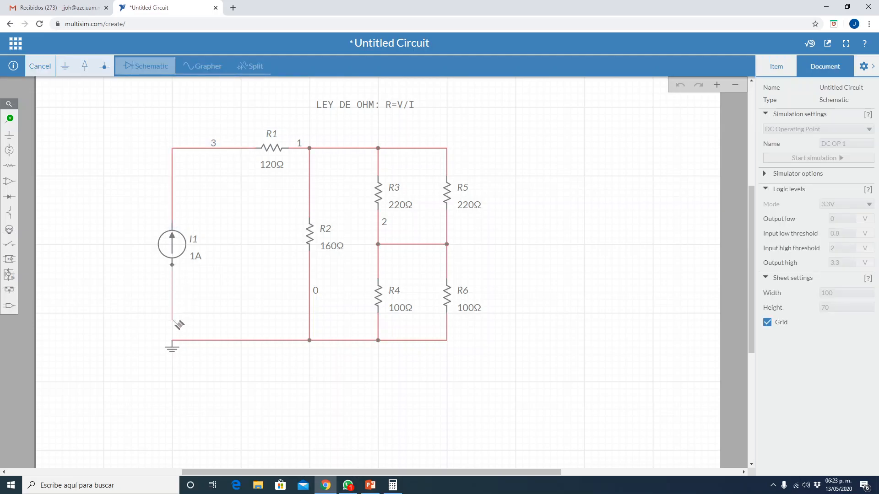
left_click(173, 340)
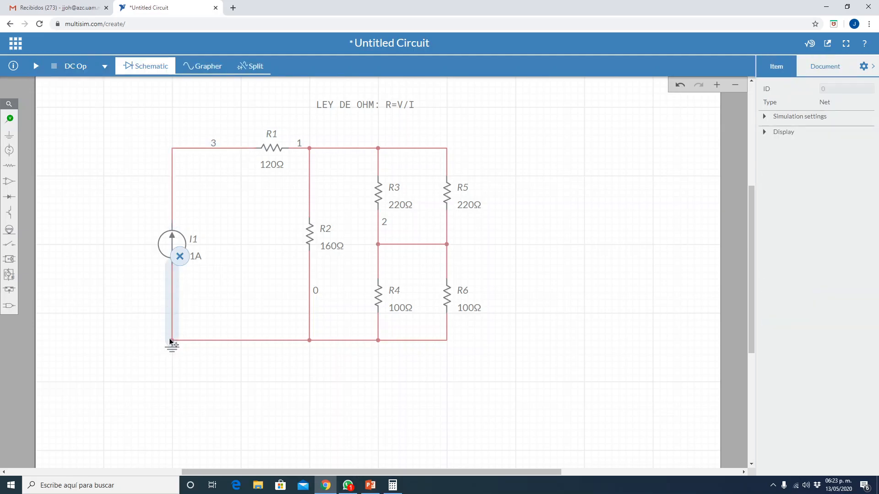
left_click(120, 260)
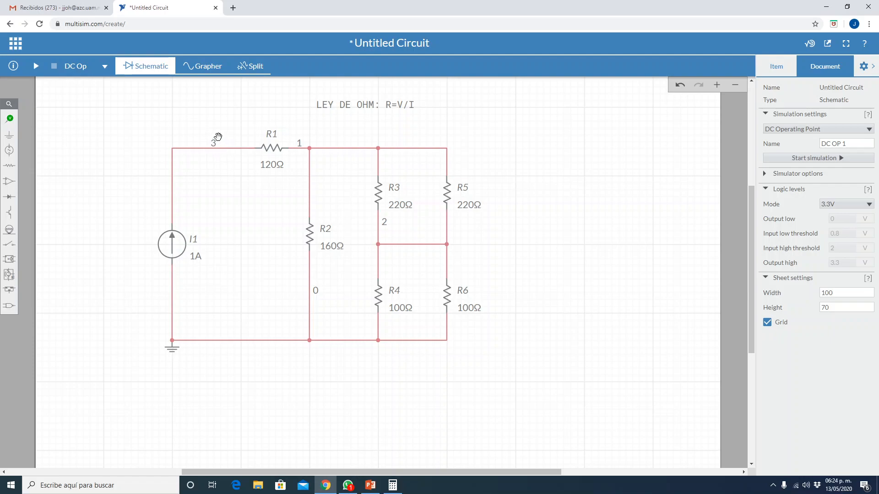
- Add a second line reading V=R*I to the Ohm's law text annotation
double_click(358, 108)
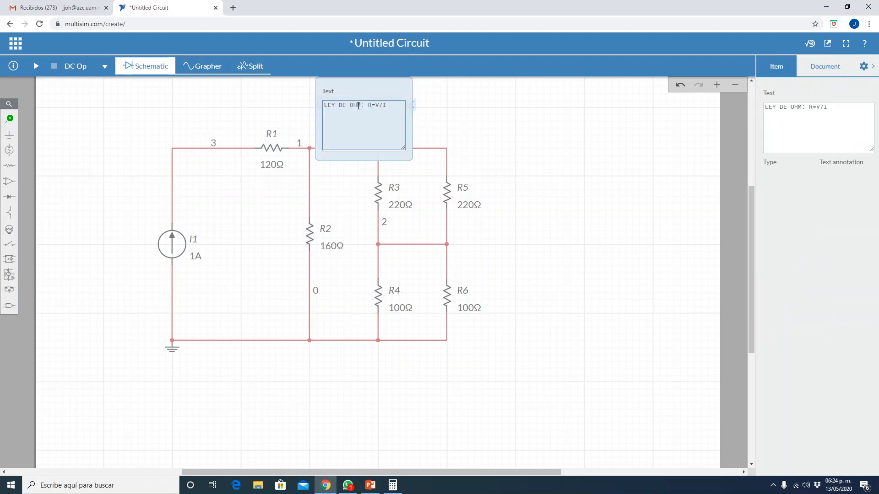
left_click(382, 132)
type("v=")
key("BackSpace")
key("BackSpace")
type("V=R*I")
key("Return")
left_click(461, 117)
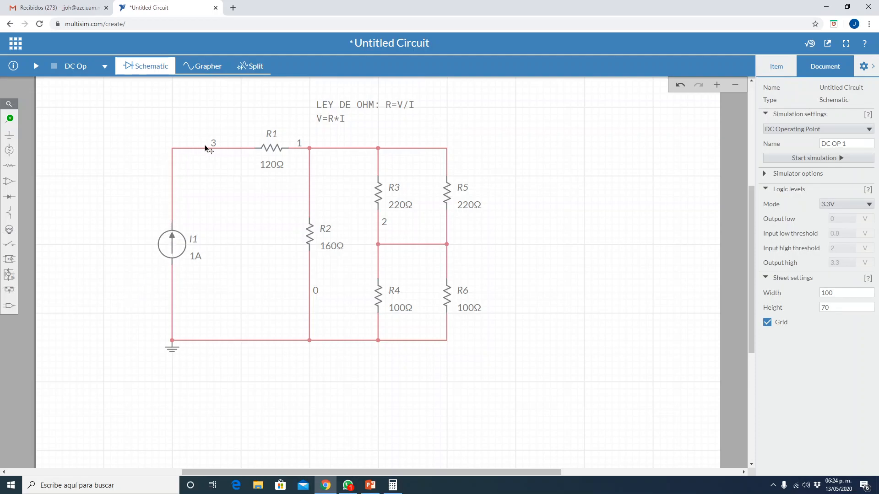
- Append "SI I=1 ENTONCES V = R" to the Ohm's law annotation and move the text up clear of the circuit wires
double_click(337, 120)
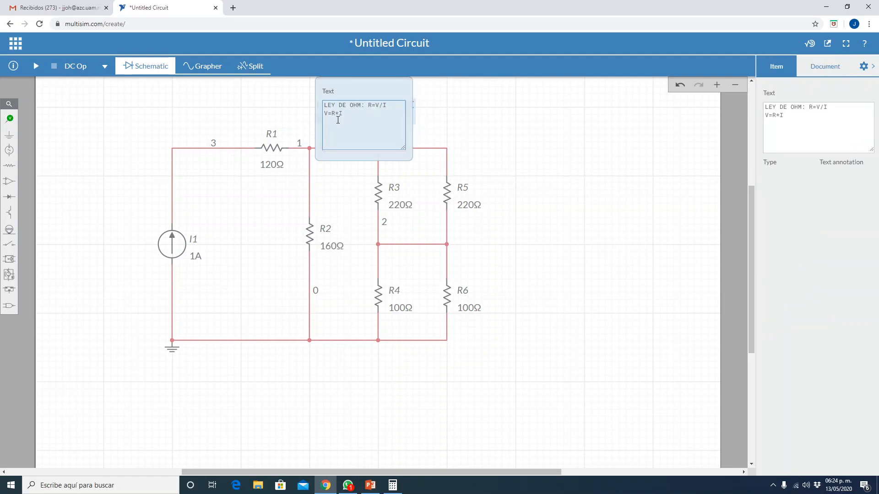
left_click(354, 122)
type("SI ")
type("I")
type("=1 ENTONCES ")
type("V")
type(" =")
type(" R")
left_click(449, 127)
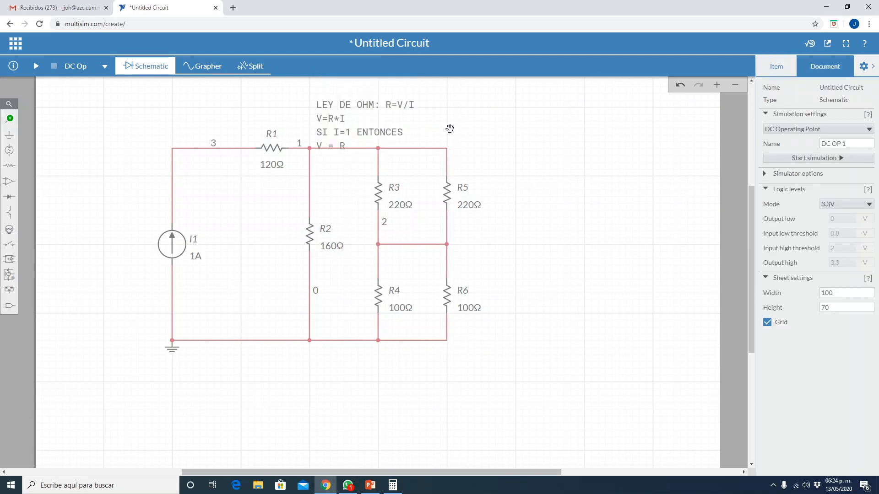
left_click(370, 106)
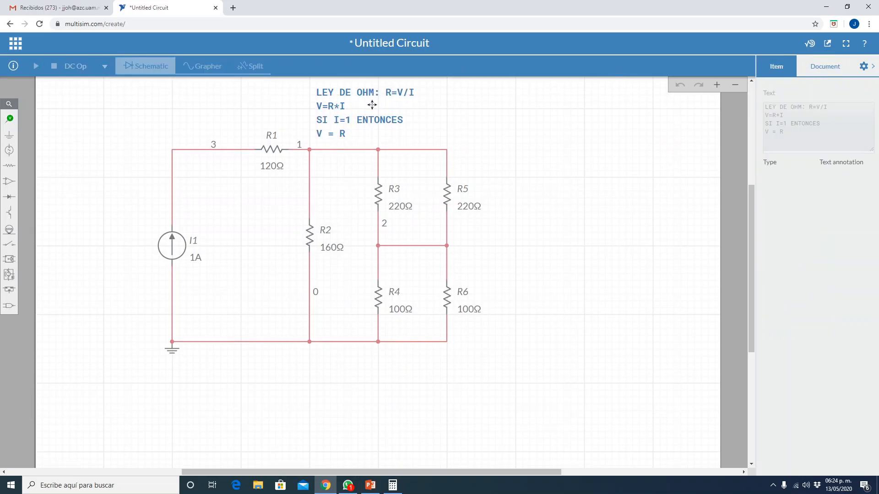
left_click(559, 147)
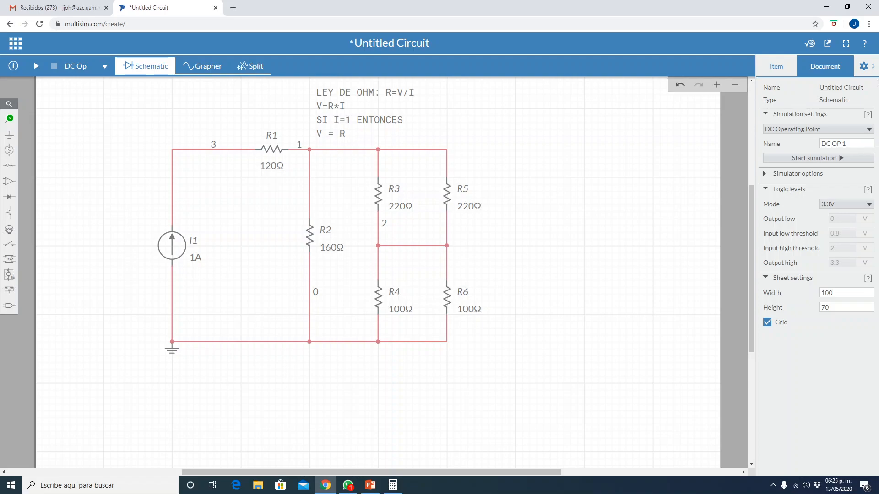
- Place a voltage probe on the wire corner between I1 and R1, and run the DC operating point simulation
left_click(873, 66)
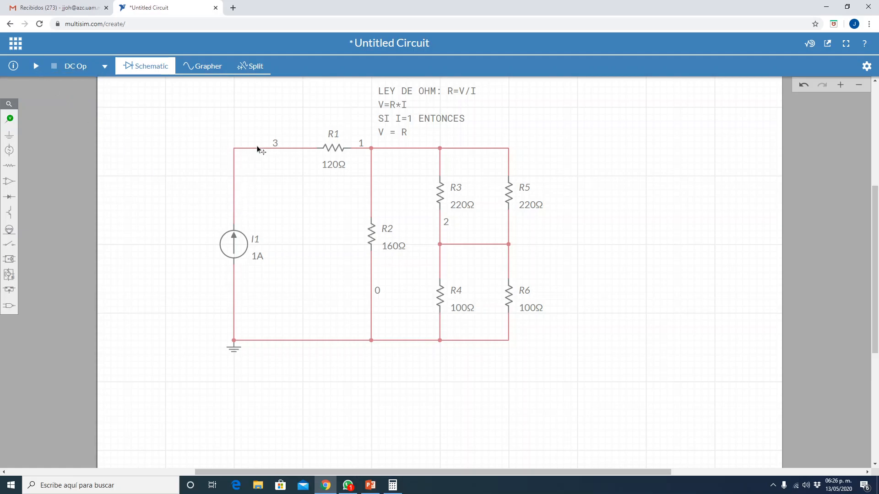
left_click(35, 67)
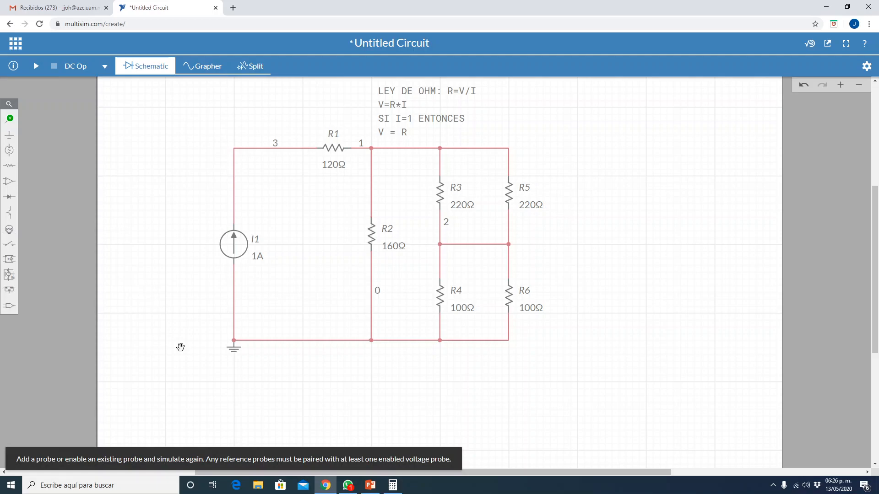
left_click(9, 119)
left_click(46, 137)
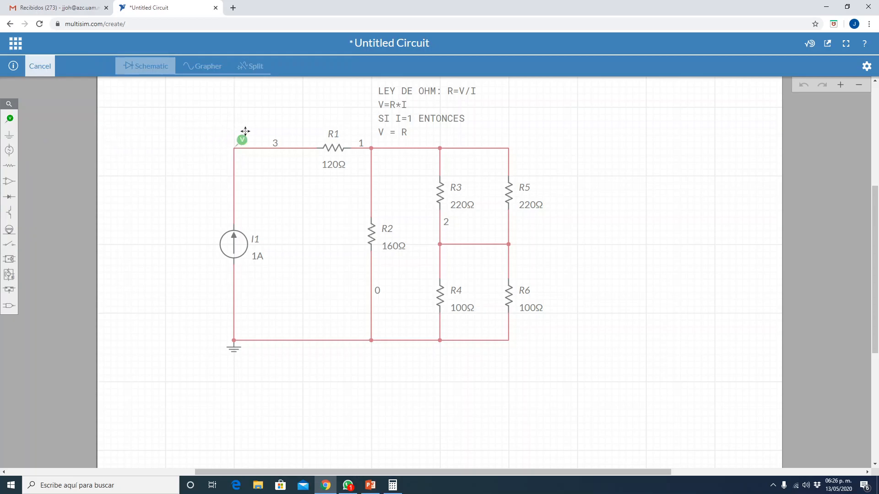
left_click(239, 134)
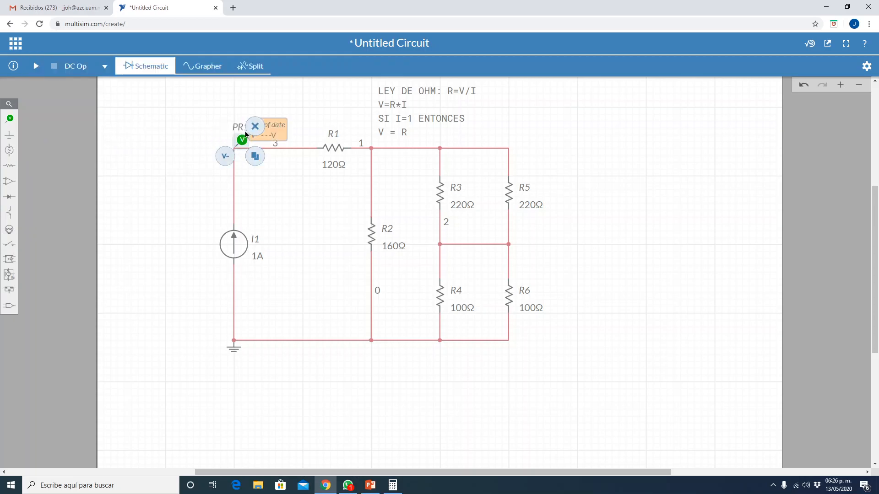
left_click(153, 118)
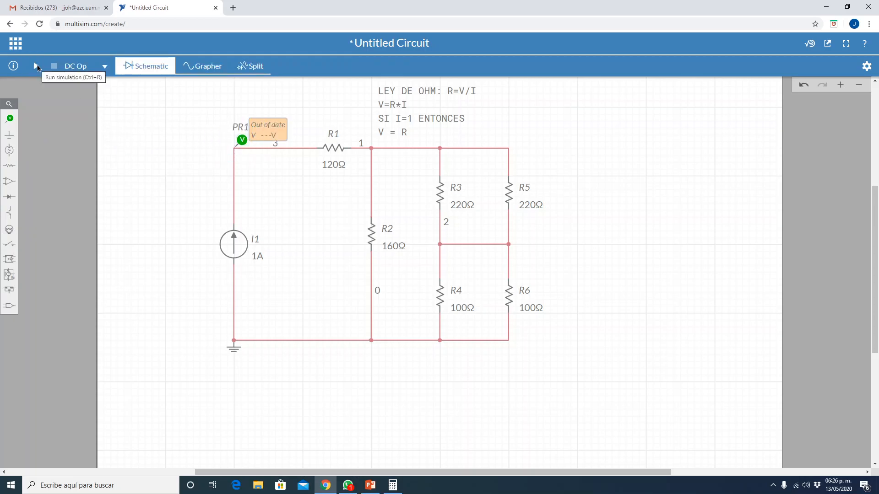
left_click(37, 65)
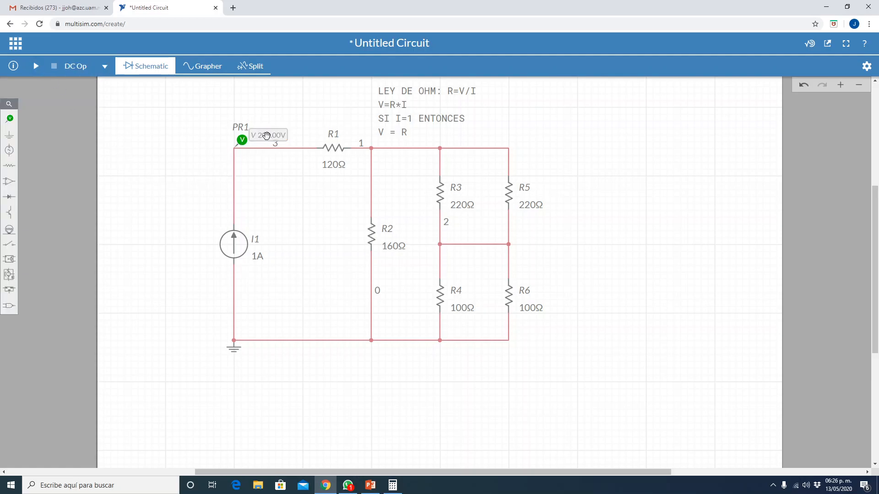
- Switch to the PowerPoint slide to compare the probe voltage with its calculated total resistance, and return to the Multisim circuit
left_click(370, 485)
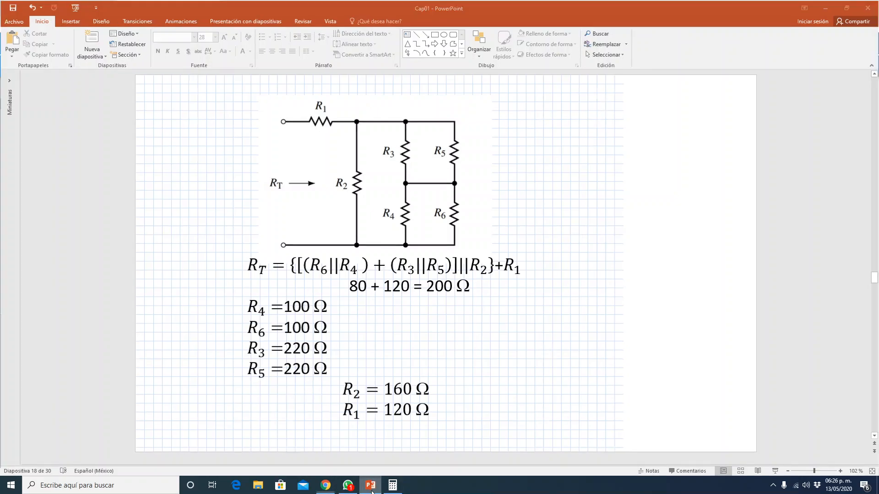
left_click(325, 485)
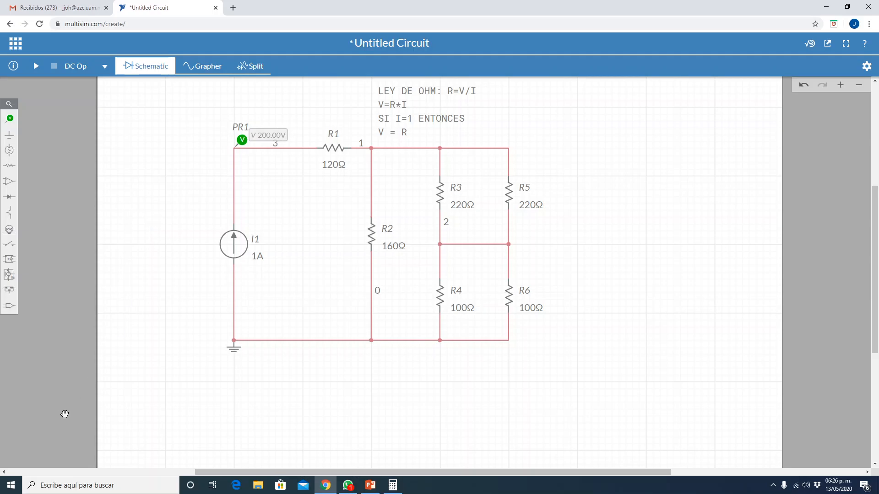
left_click(325, 486)
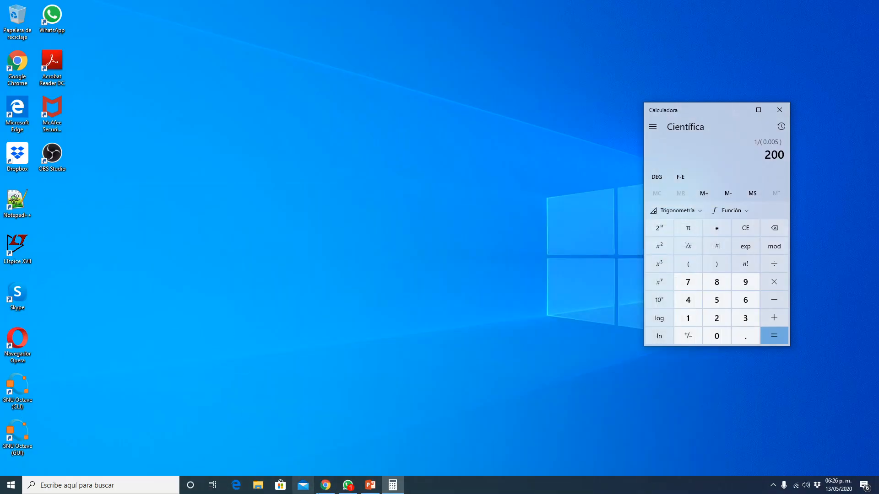
left_click(325, 487)
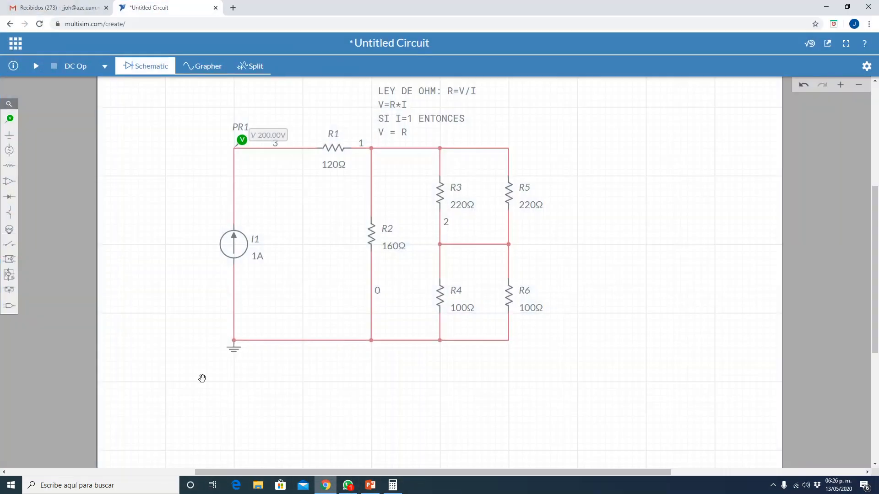
- Open Prac1_microRESU.pdf from the Microelectronica folder of the bookmarked Index of /JOH page in a new browser tab
left_click(234, 8)
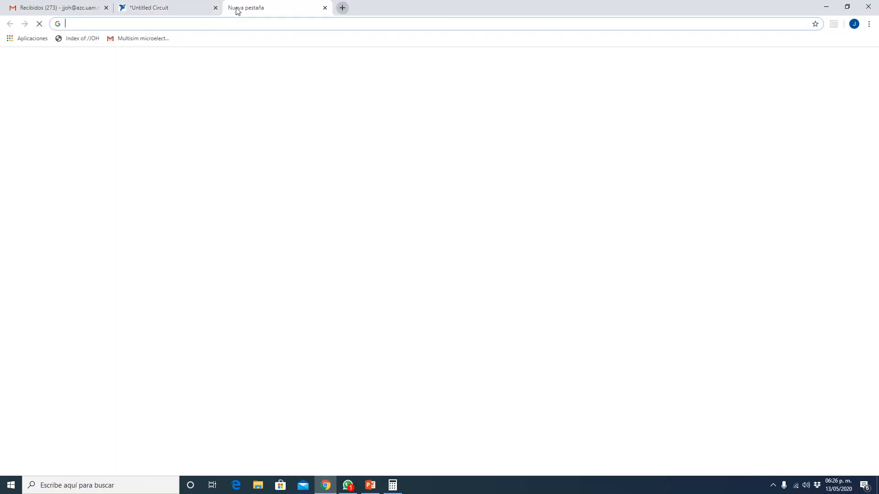
left_click(79, 41)
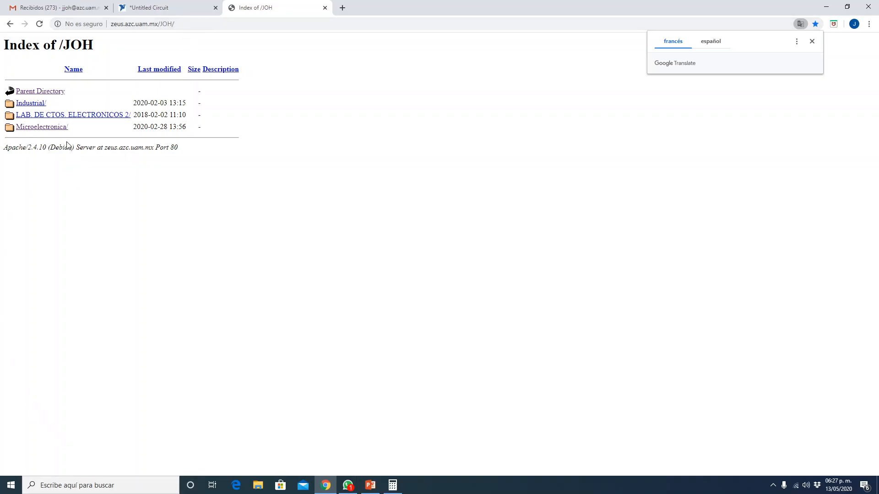
left_click(51, 128)
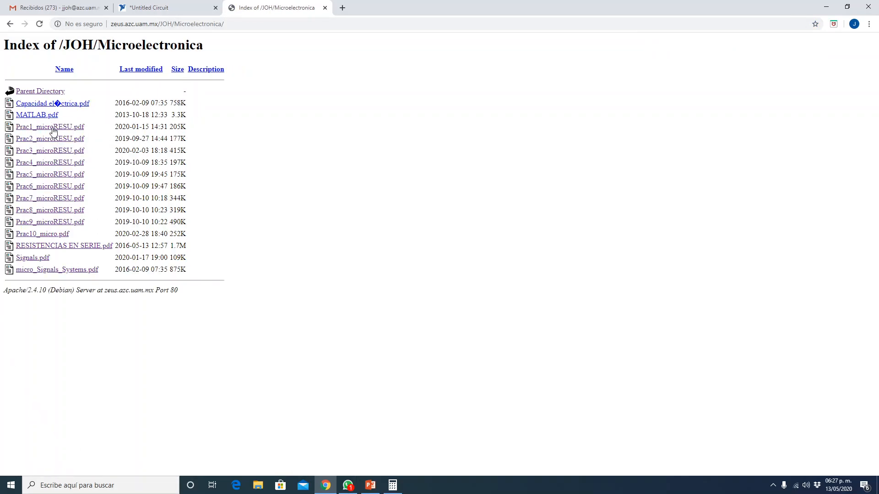
left_click(54, 130)
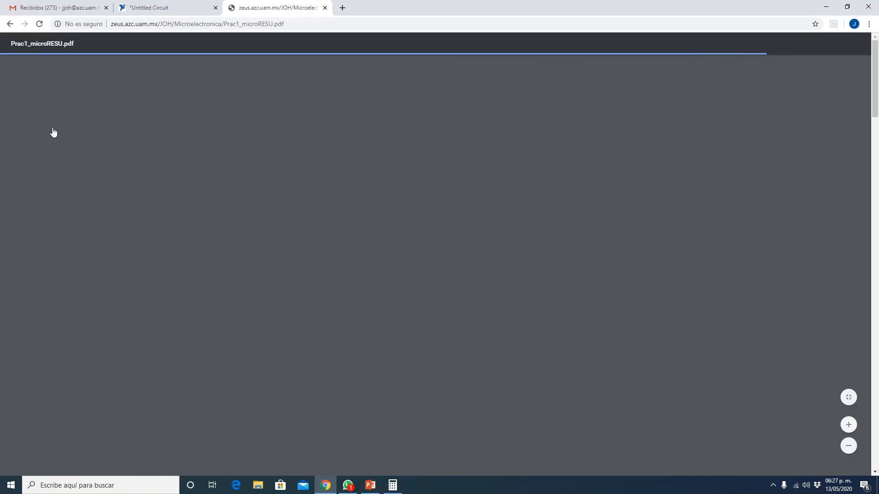
- Review the practice sheet's resistor color-code table and series-circuit exercises, and return to the Multisim circuit
scroll(385, 267, "down", 2)
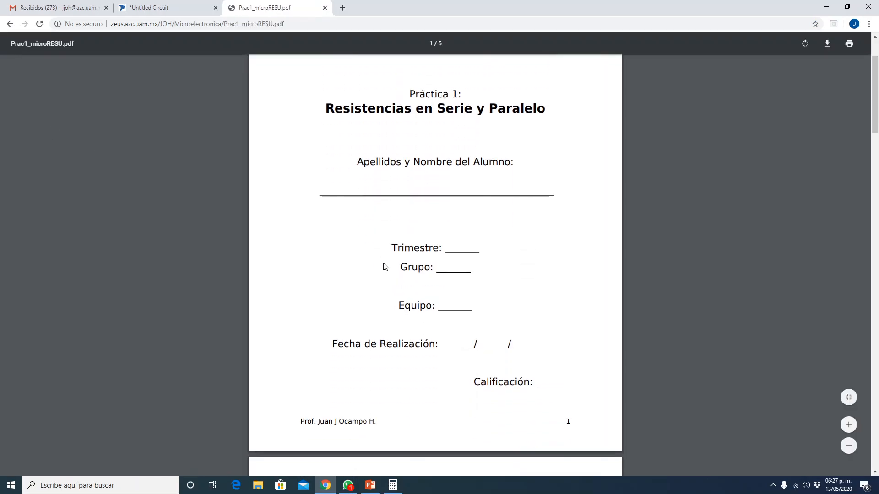
scroll(386, 267, "up", 1)
scroll(386, 266, "up", 1)
scroll(386, 267, "down", 8)
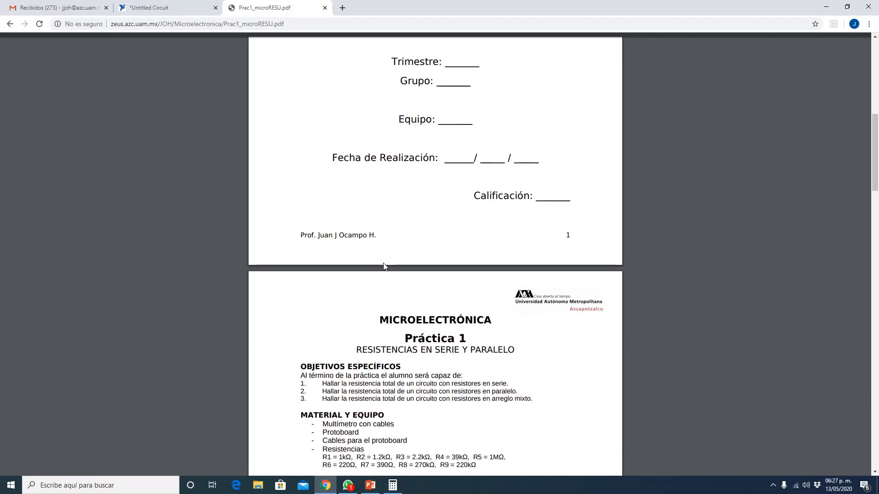
scroll(385, 266, "down", 4)
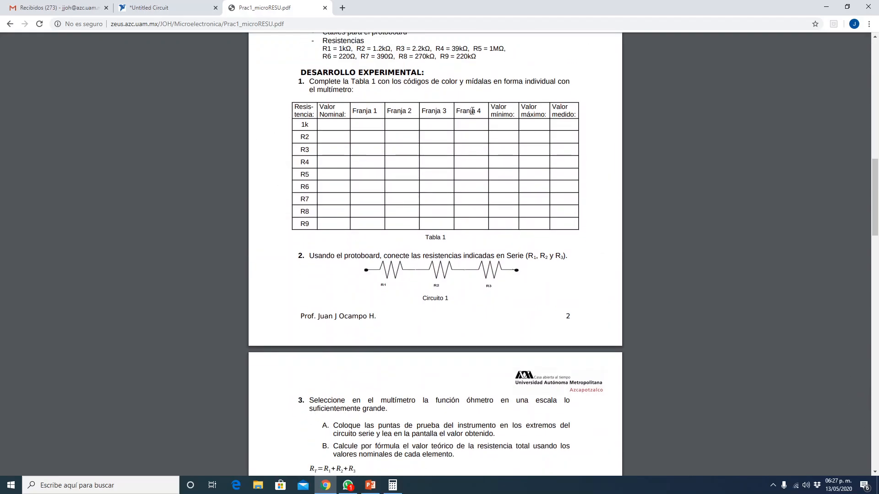
scroll(328, 139, "up", 2)
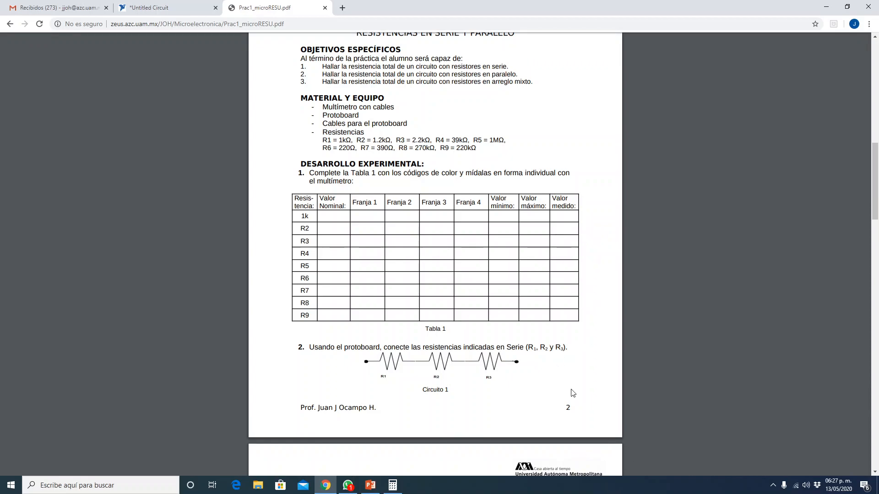
scroll(573, 392, "down", 1)
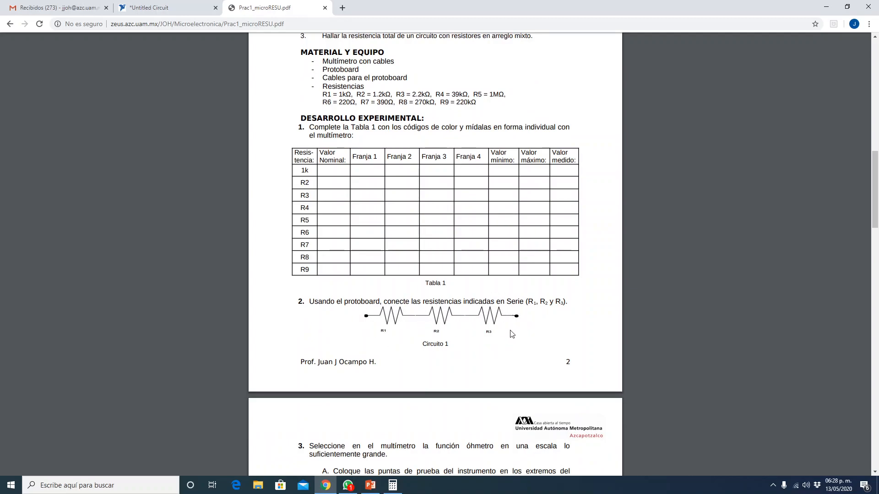
scroll(501, 339, "down", 3)
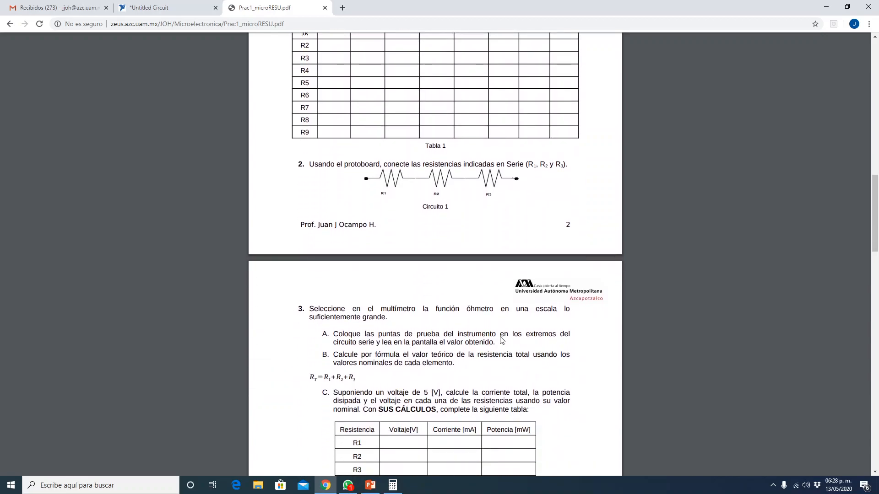
scroll(501, 339, "down", 2)
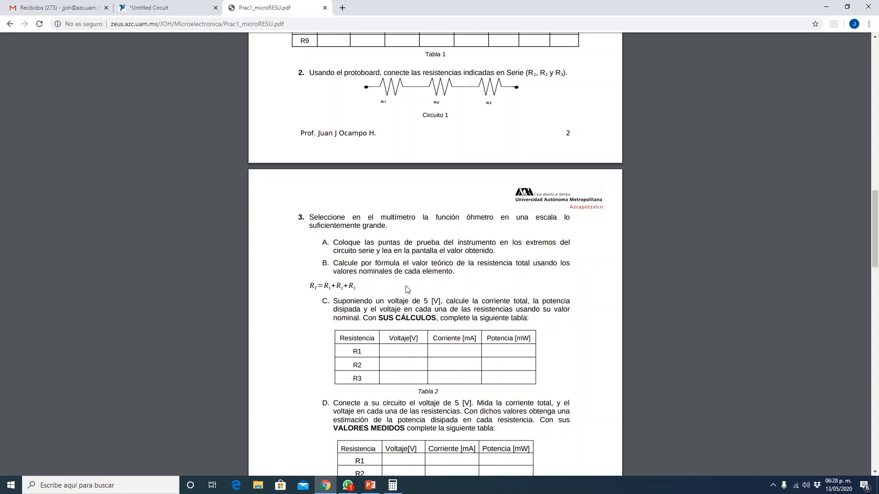
scroll(387, 293, "down", 1)
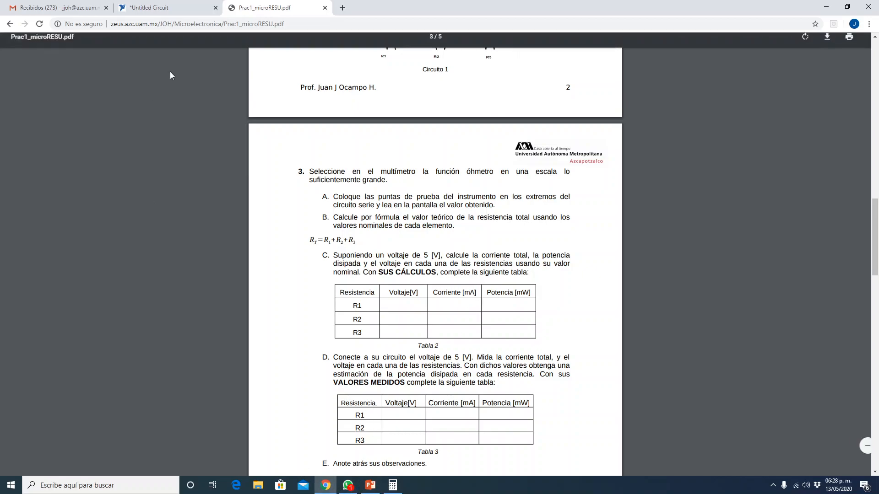
left_click(174, 7)
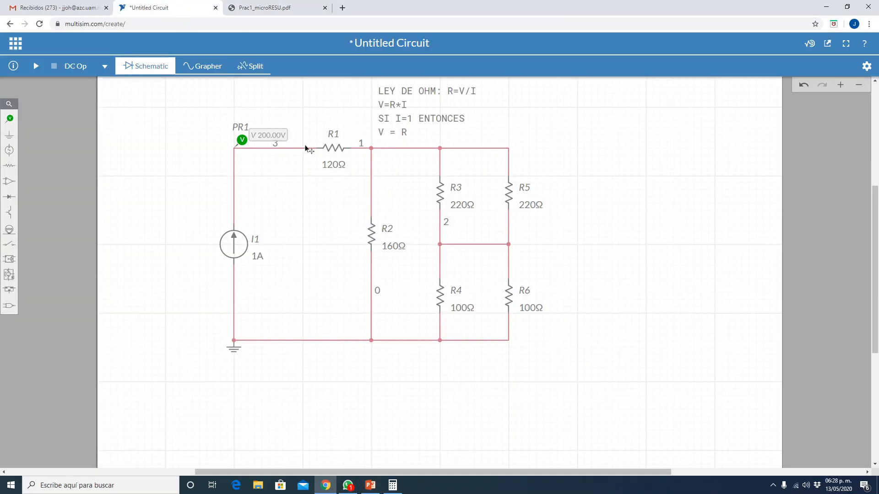
- Review exercise 3's calculated and measured value tables for R1 to R3 in Prac1_microRESU.pdf, checking back against the Multisim circuit
left_click(281, 8)
scroll(471, 348, "down", 2)
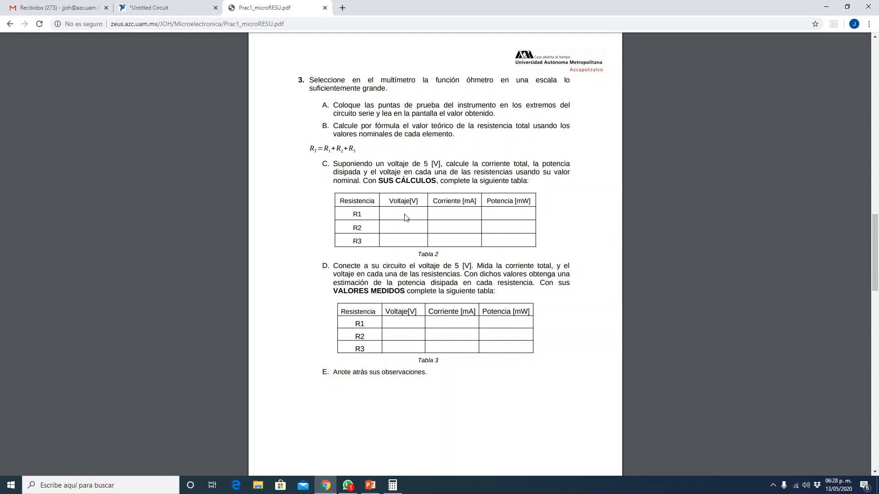
scroll(401, 227, "down", 1)
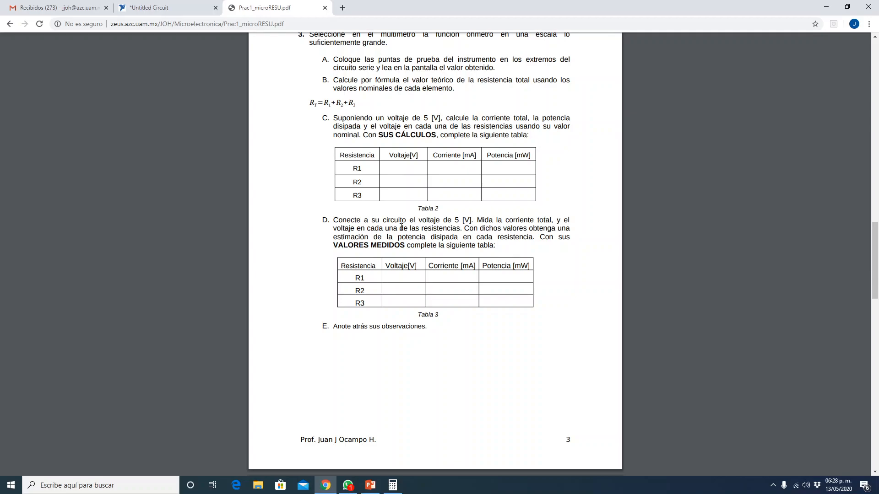
left_click(173, 6)
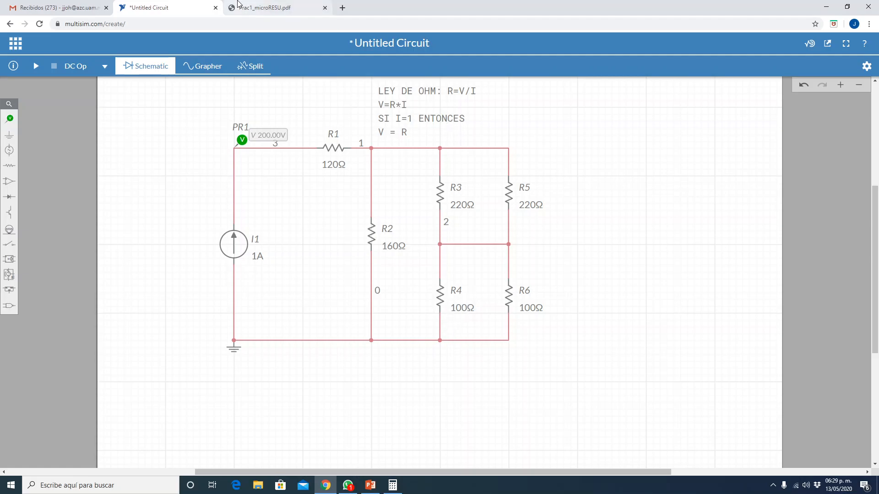
left_click(247, 7)
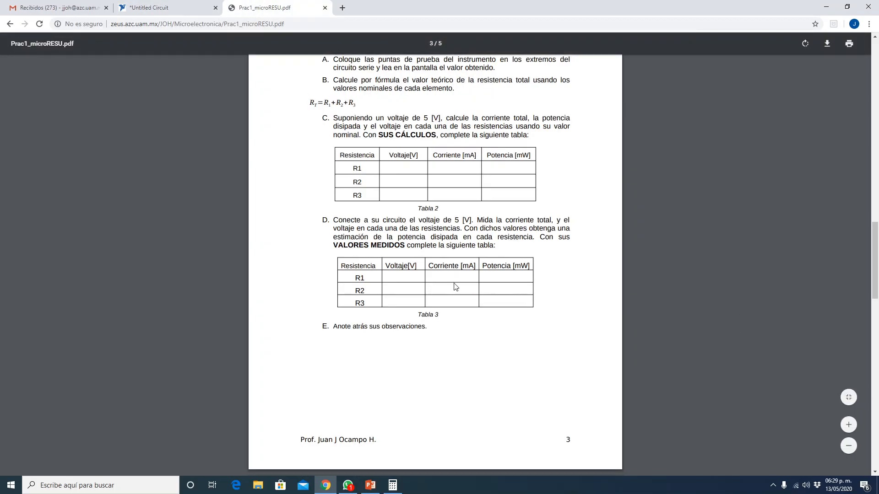
scroll(456, 287, "down", 3)
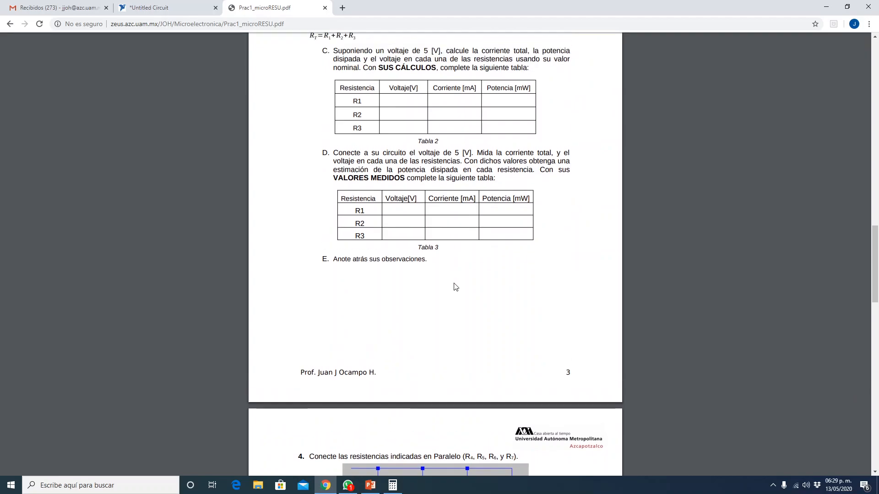
scroll(456, 287, "up", 3)
scroll(453, 287, "down", 3)
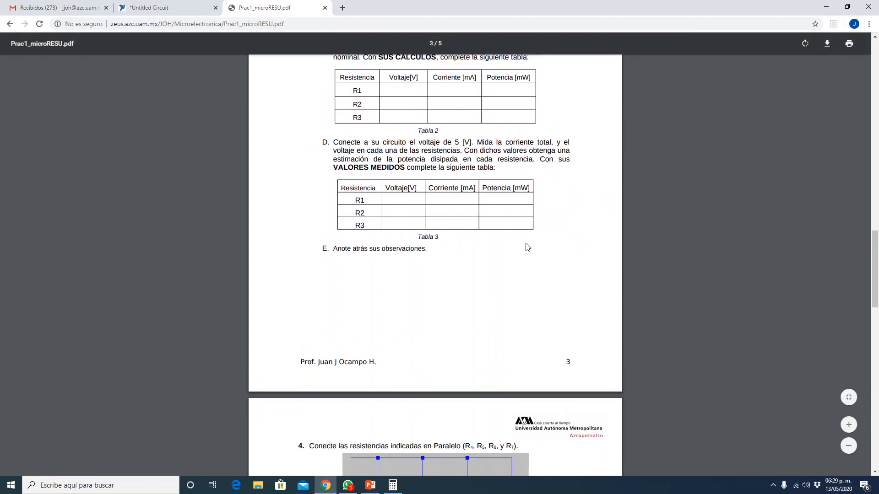
scroll(527, 247, "up", 5)
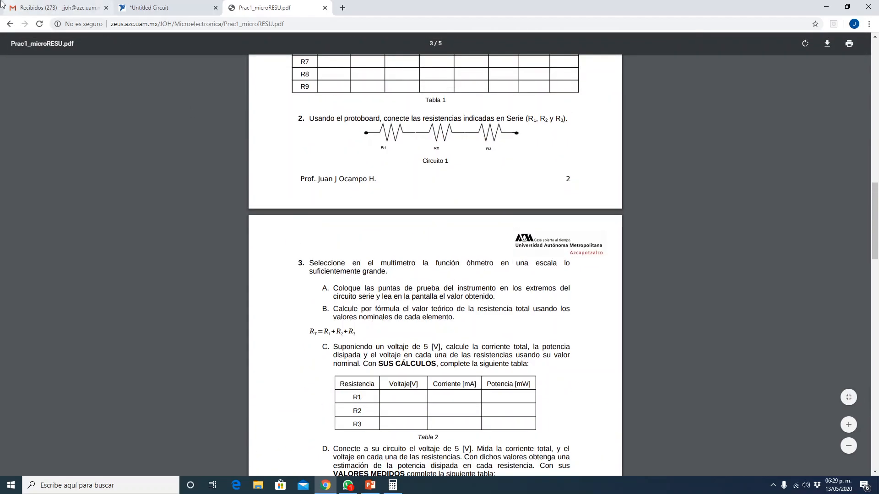
left_click(157, 10)
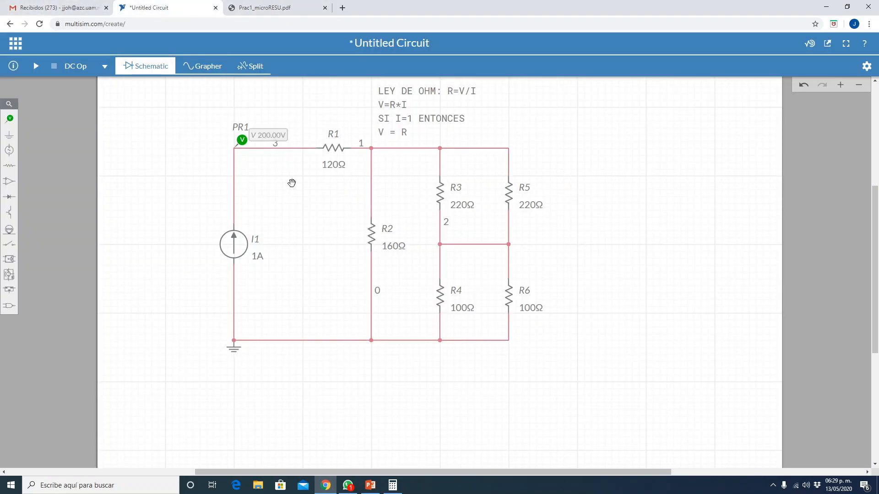
- Reopen the practice sheet and examine the series circuit of exercise 2 together with the 5 V instructions and Tables 2 and 3
left_click(277, 10)
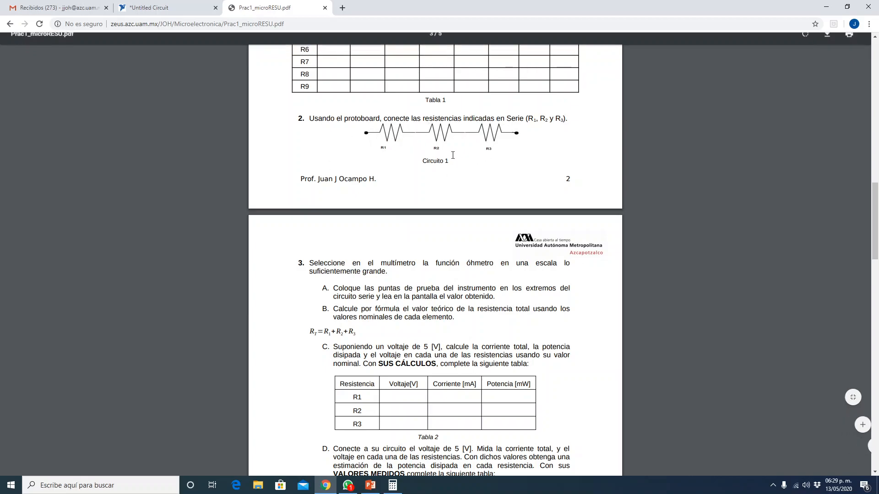
scroll(455, 163, "down", 1)
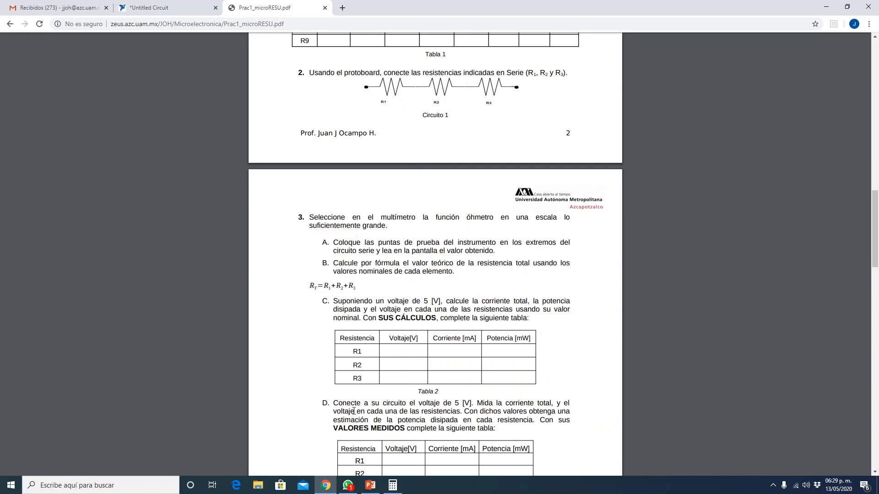
scroll(397, 376, "down", 2)
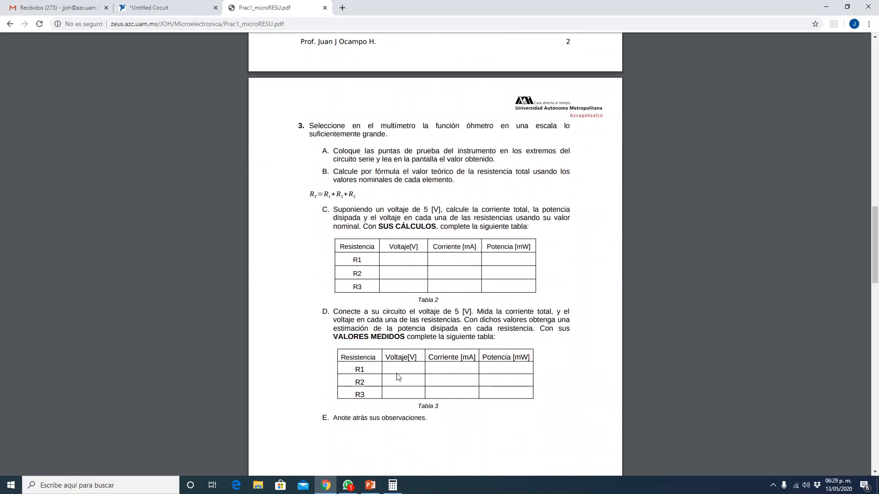
scroll(493, 352, "down", 2)
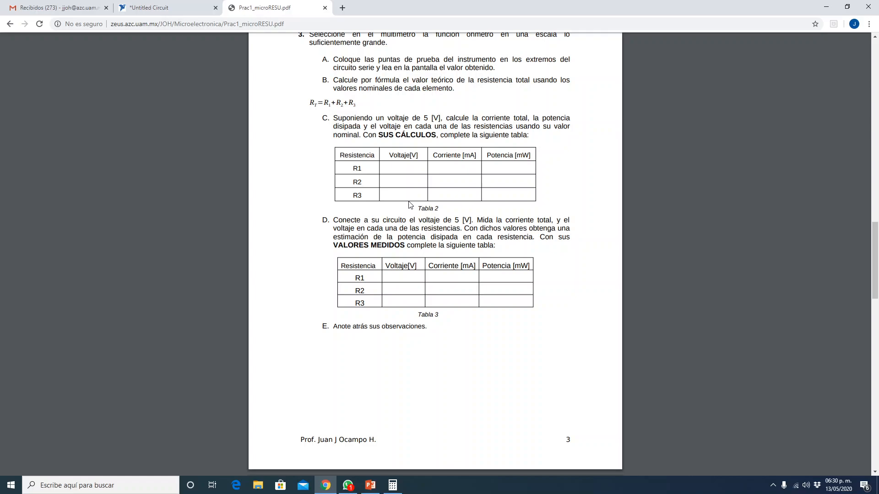
scroll(414, 225, "down", 4)
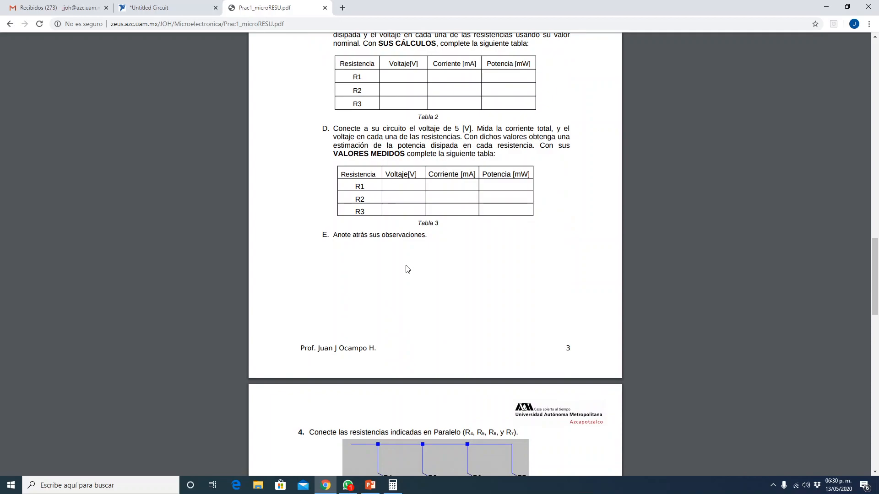
- Examine exercise 4's parallel circuit of R4 to R7 and its total resistance formula, and return to the Multisim circuit
scroll(407, 268, "down", 3)
scroll(411, 250, "down", 1)
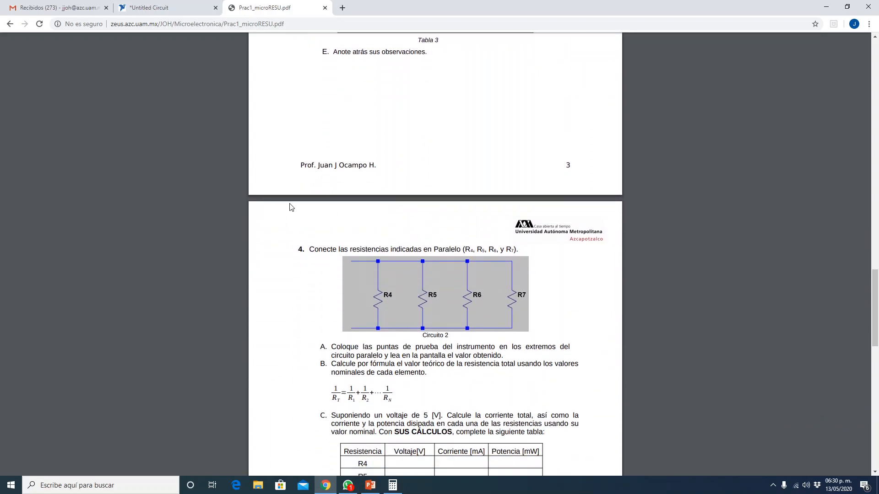
scroll(455, 243, "down", 2)
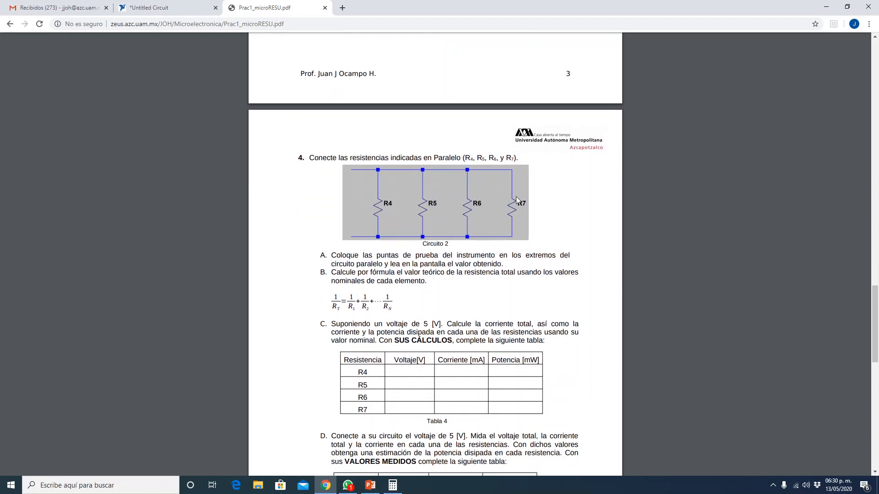
scroll(521, 205, "down", 2)
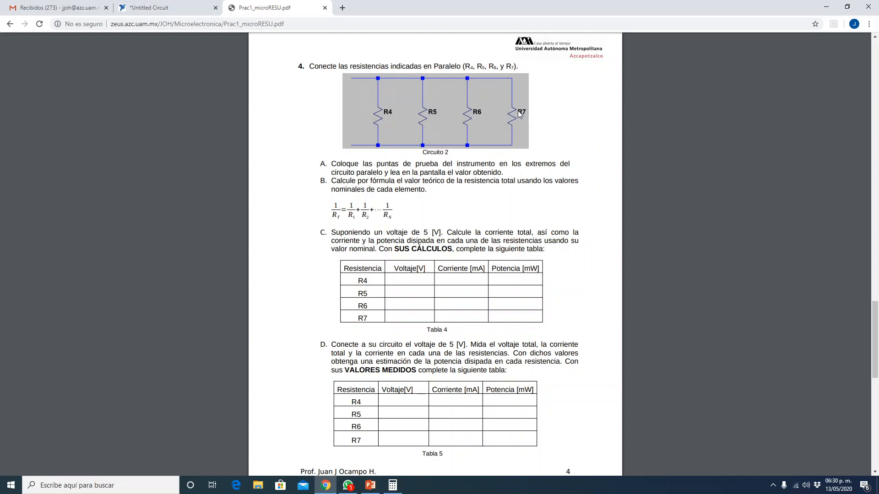
scroll(408, 148, "up", 4)
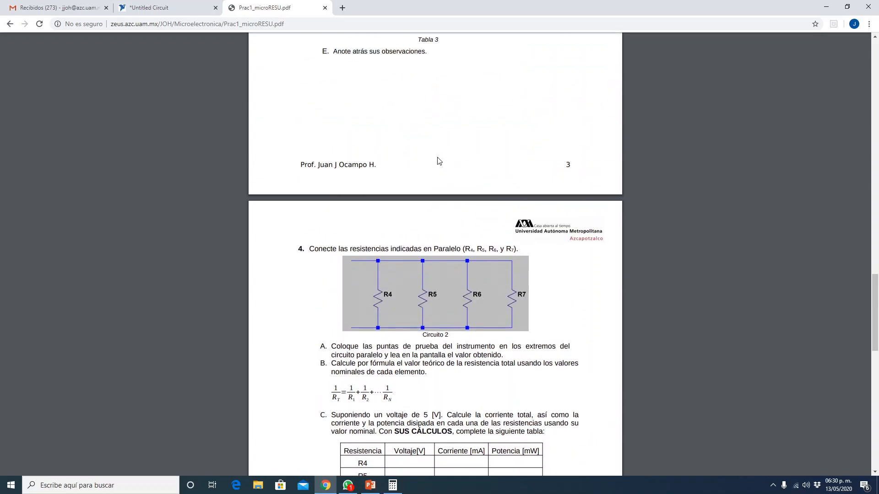
scroll(437, 160, "down", 3)
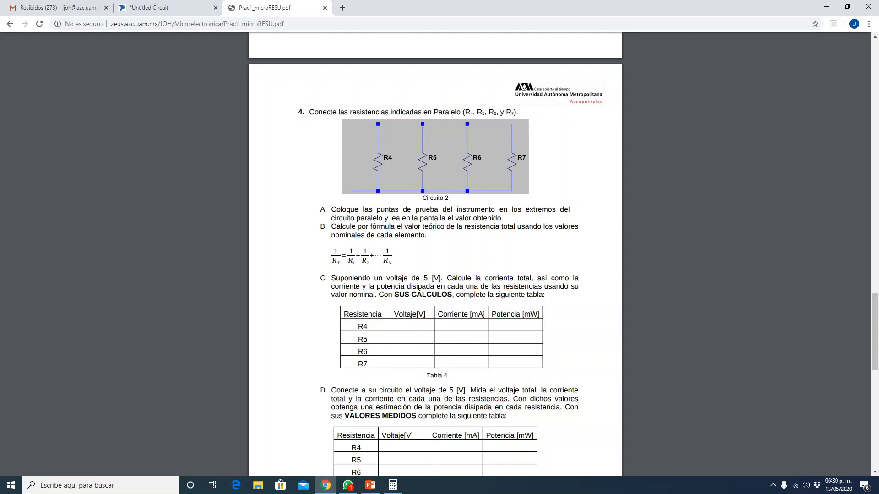
left_click(139, 7)
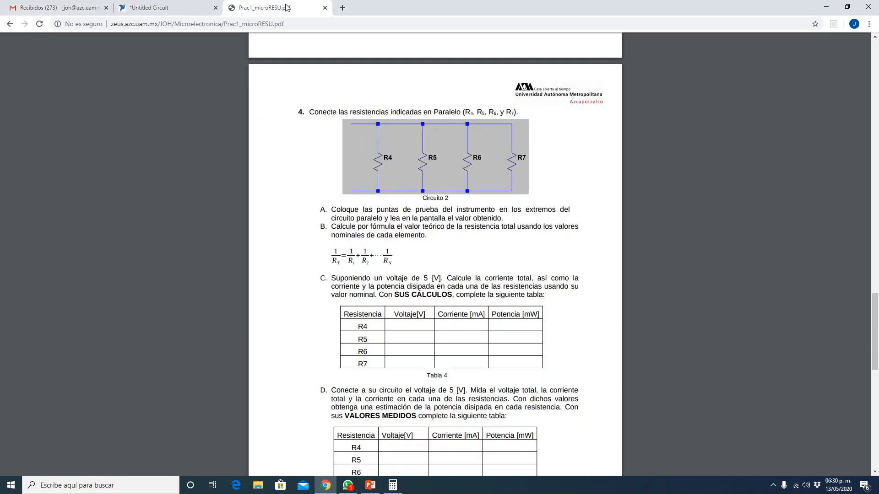
- Return to the practice sheet and review Tables 4 and 5, the 30 kΩ arrangement exercise and the Thevenin equivalent exercise for R7
left_click(290, 8)
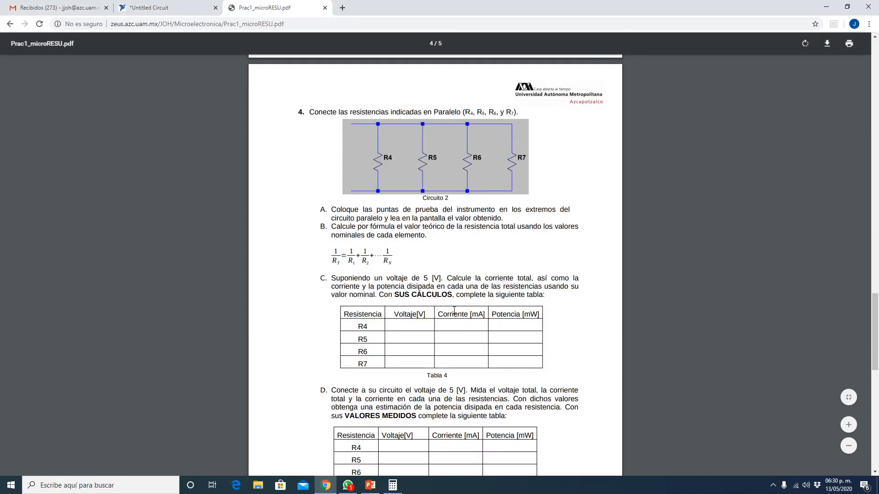
scroll(454, 311, "down", 4)
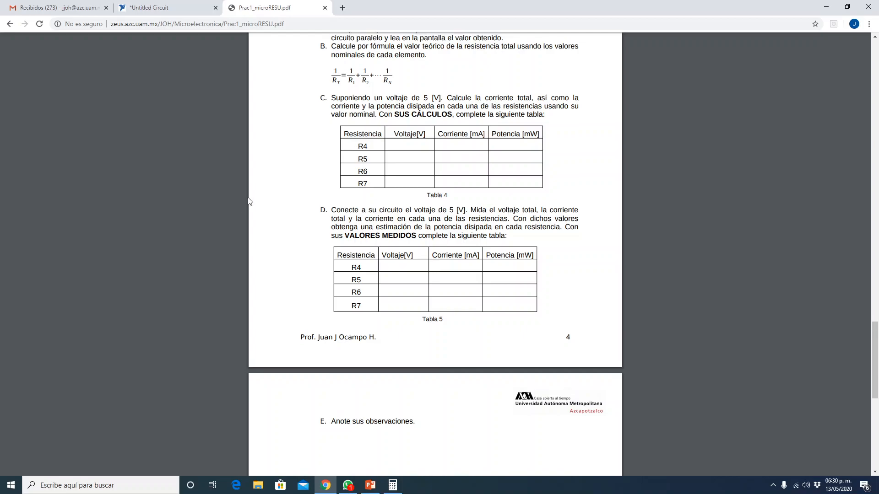
scroll(406, 221, "up", 2)
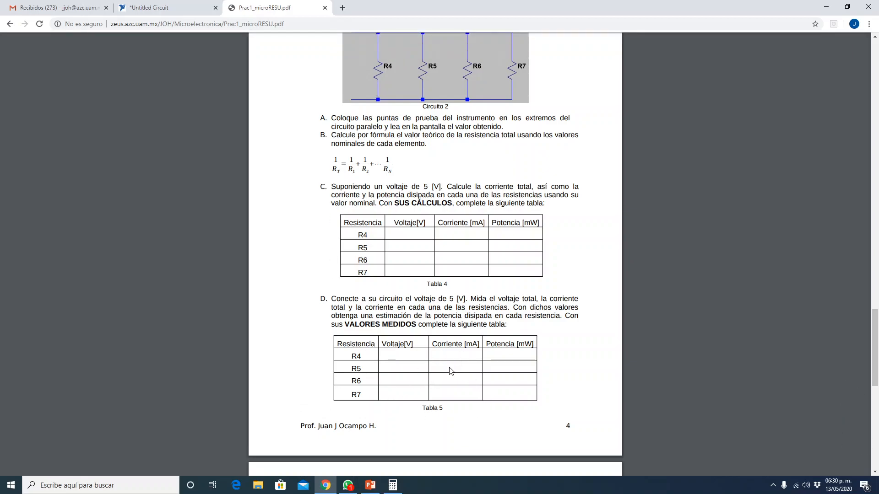
scroll(444, 378, "down", 4)
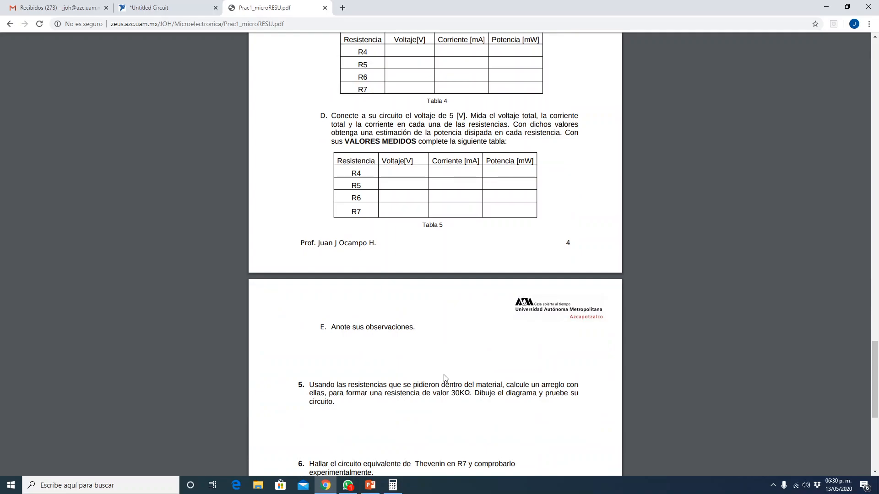
scroll(444, 378, "down", 2)
scroll(445, 377, "down", 2)
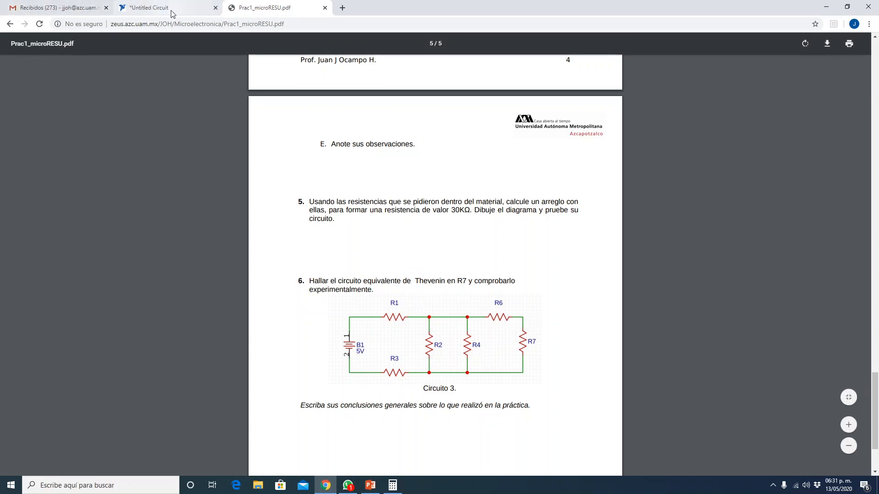
scroll(407, 282, "down", 2)
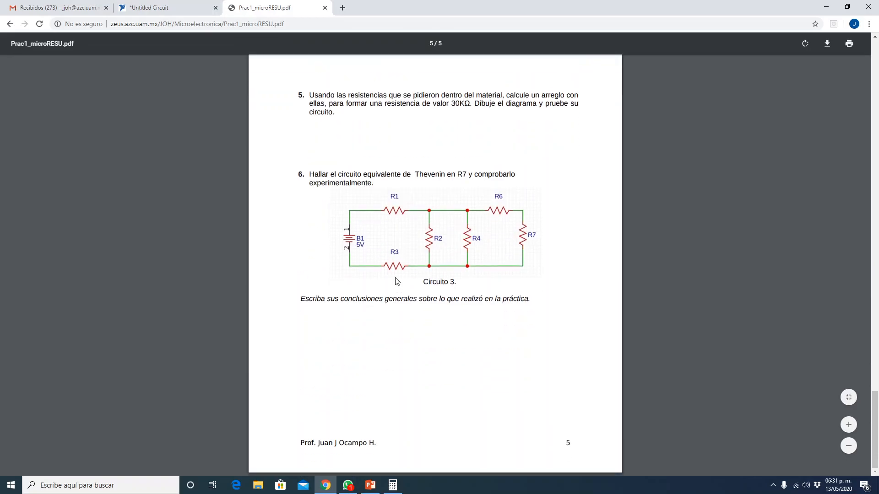
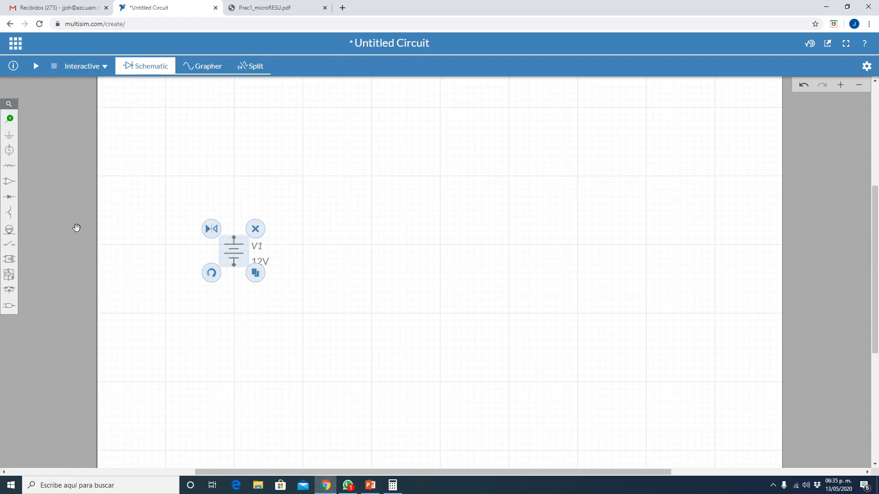
- Place a resistor for R1 above and beside source V1, check the Thévenin slide, and place a copy lower down for R2
left_click(9, 166)
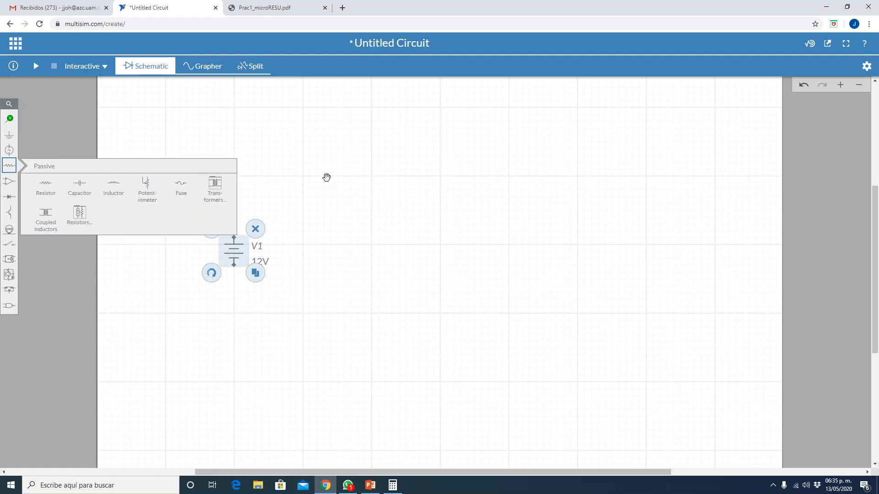
left_click(44, 184)
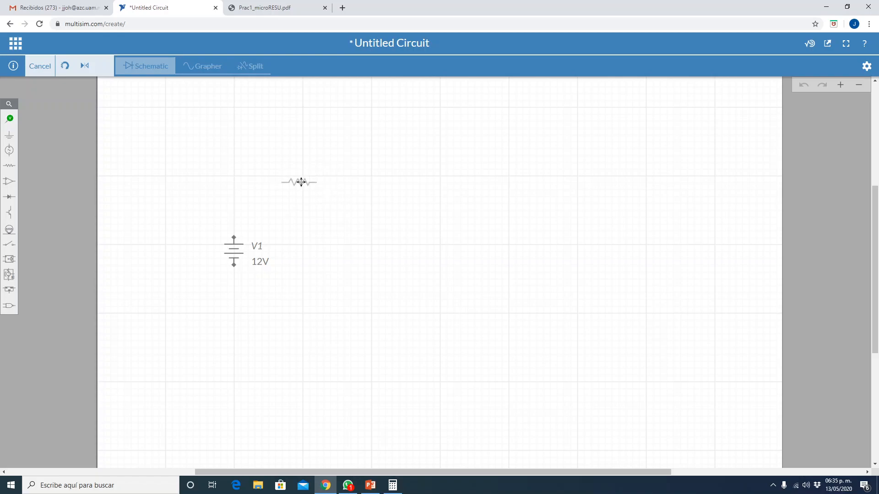
left_click(302, 177)
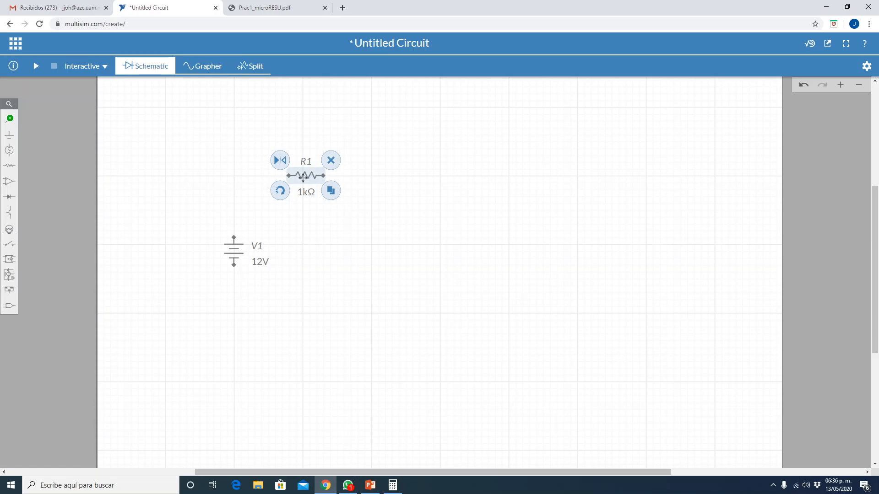
key("alt+Tab")
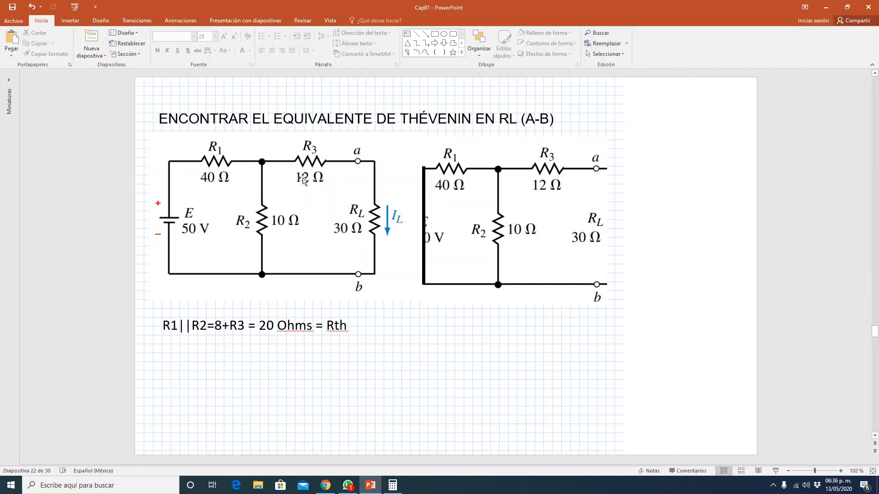
key("alt+Tab")
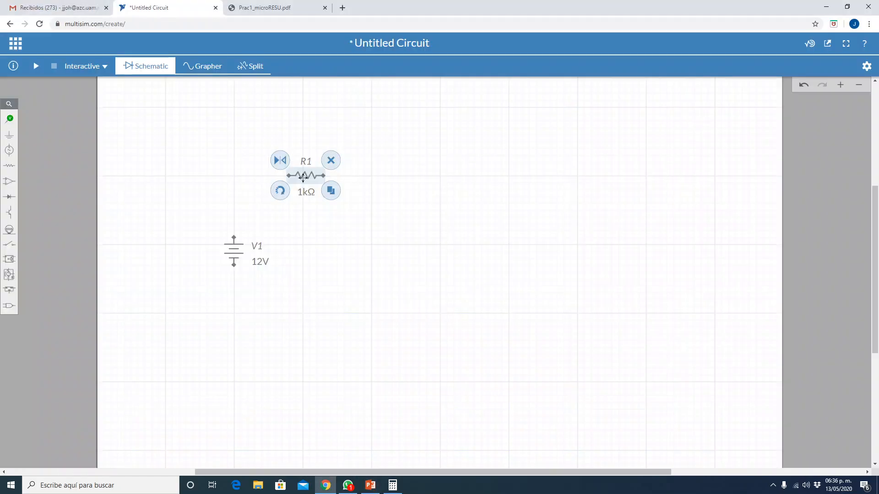
left_click(331, 190)
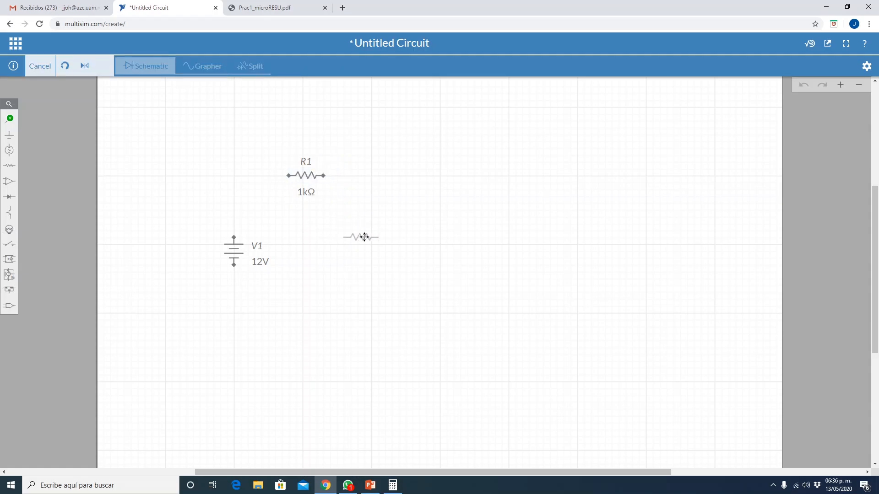
left_click(363, 244)
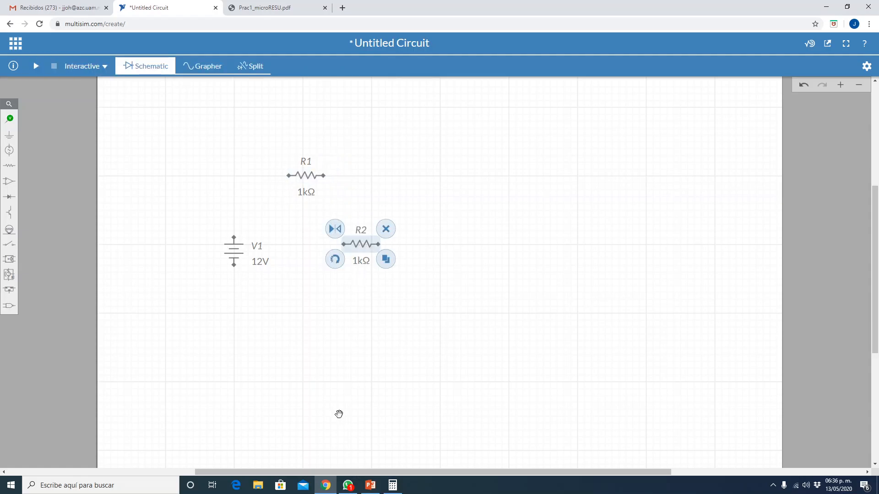
- Following the PowerPoint Thévenin slide, add two more resistor copies, R3 level with R1 and the load R4 level with R2
left_click(366, 490)
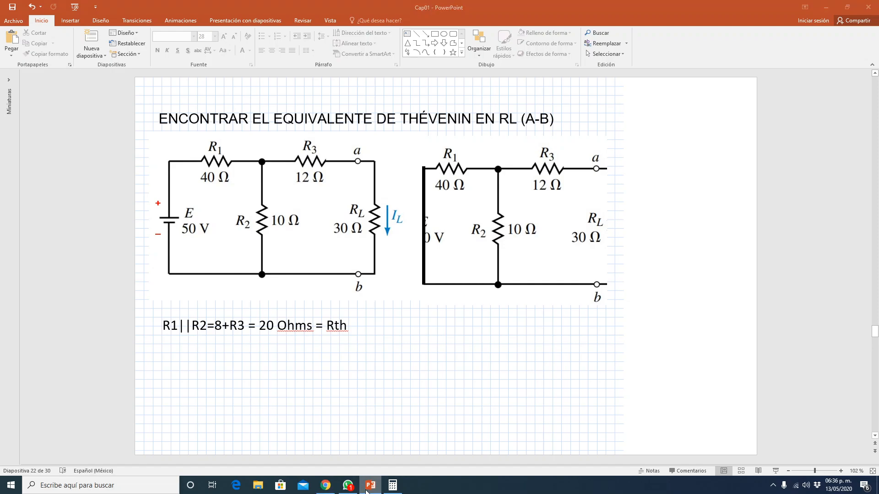
left_click(366, 490)
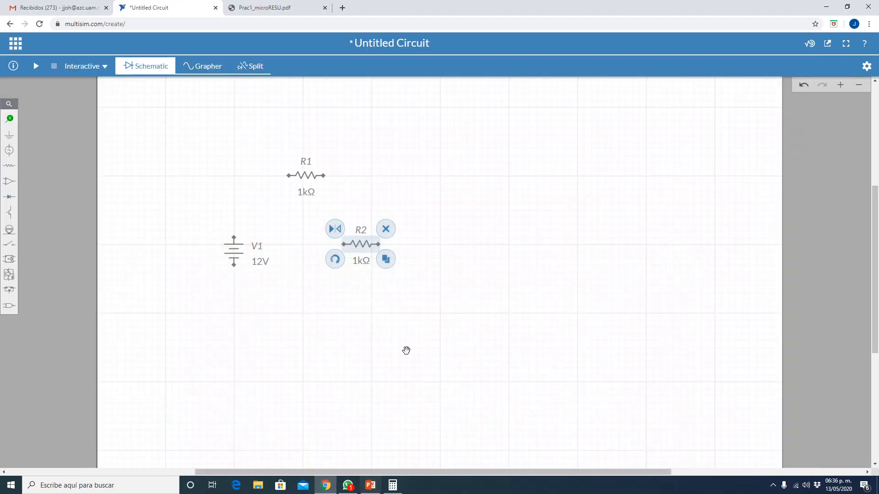
left_click(386, 260)
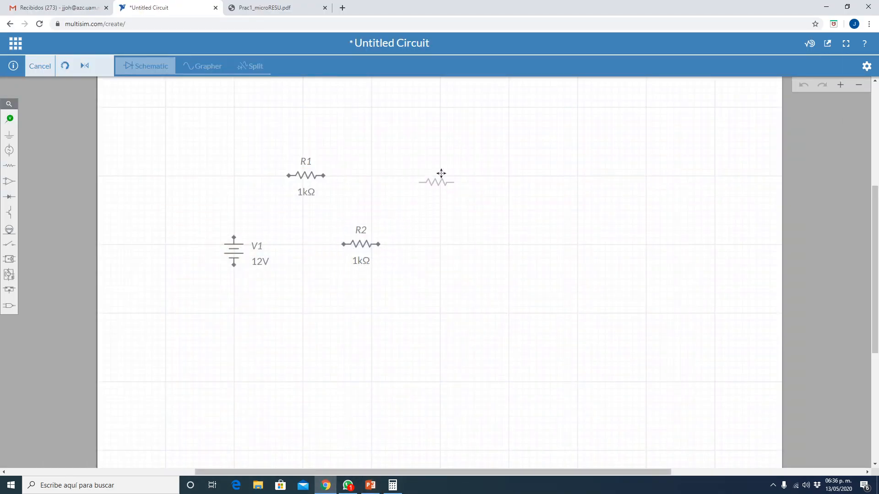
left_click(442, 171)
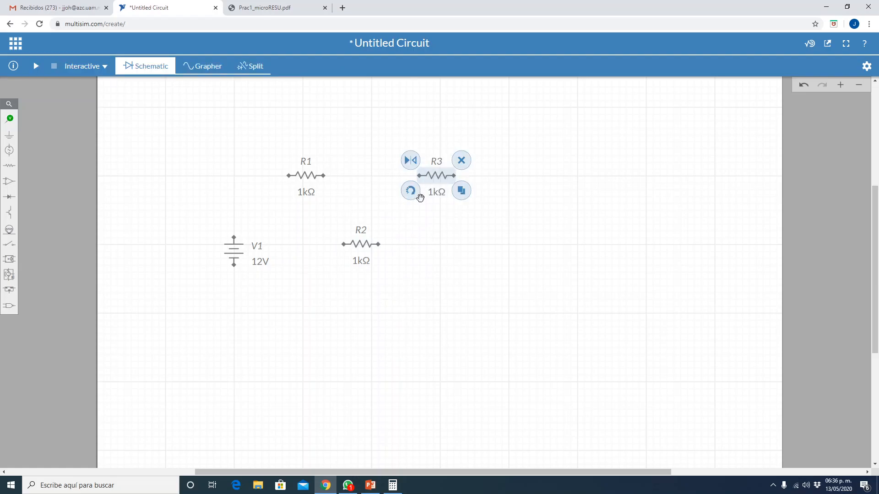
left_click(369, 486)
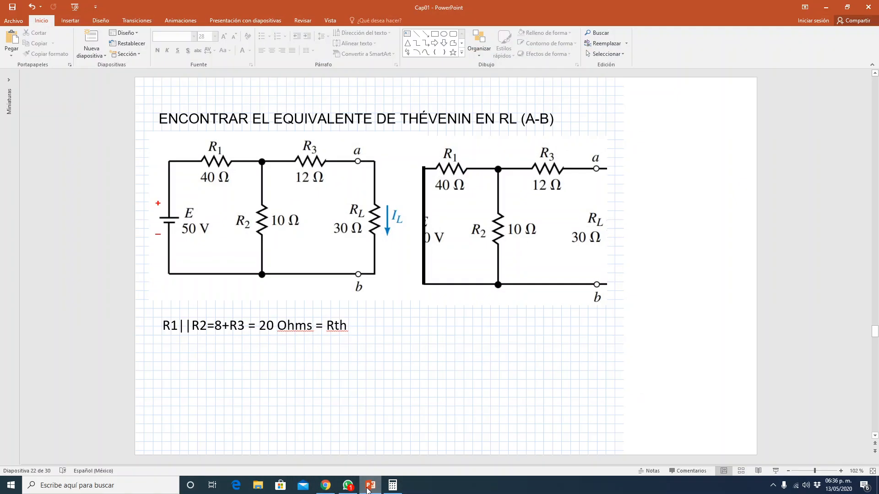
left_click(369, 487)
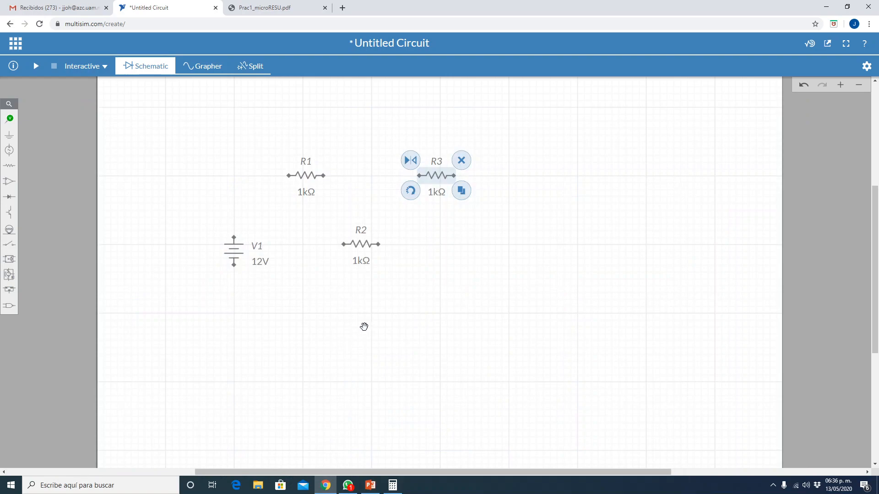
left_click(461, 191)
left_click(507, 244)
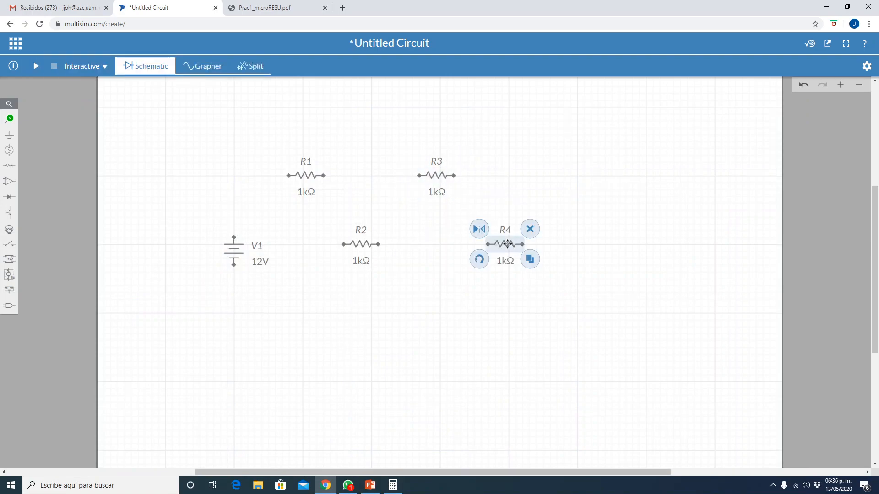
left_click(331, 315)
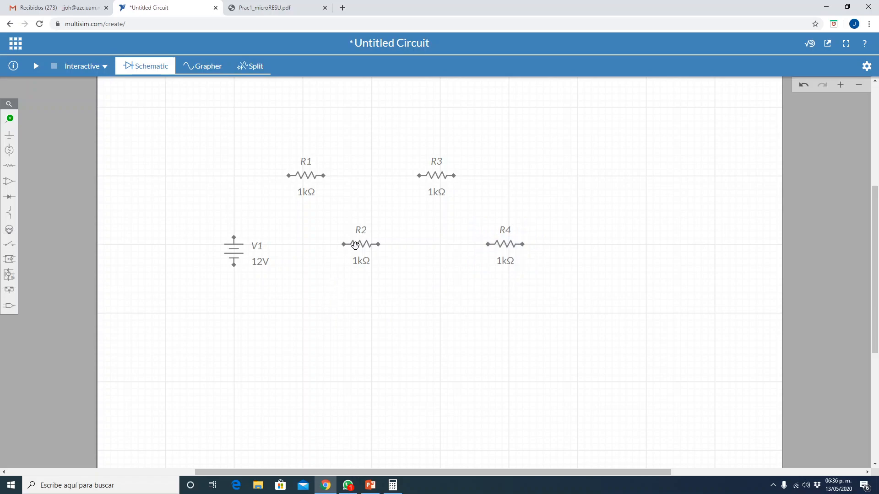
- Rotate resistors R2 and R4 to vertical and align them at the same height as source V1
left_click(356, 245)
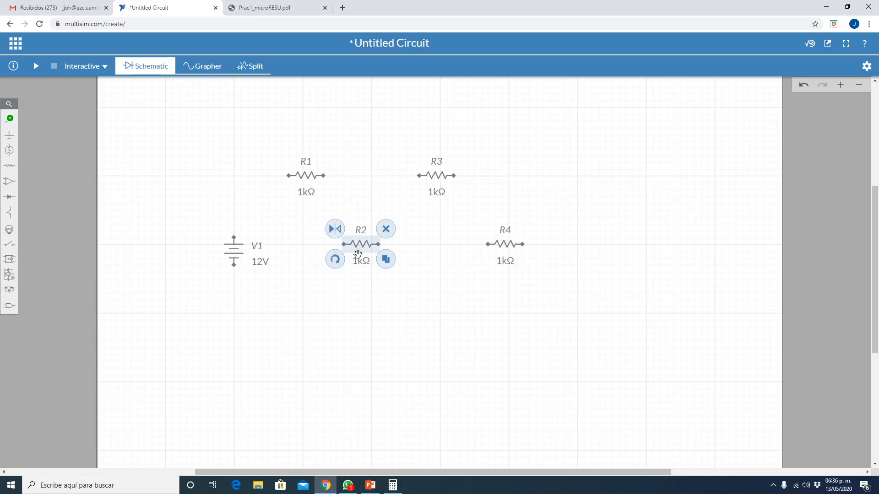
left_click(335, 260)
mouse_move(364, 242)
left_mouse_down()
mouse_move(378, 244)
mouse_move(372, 257)
left_mouse_up()
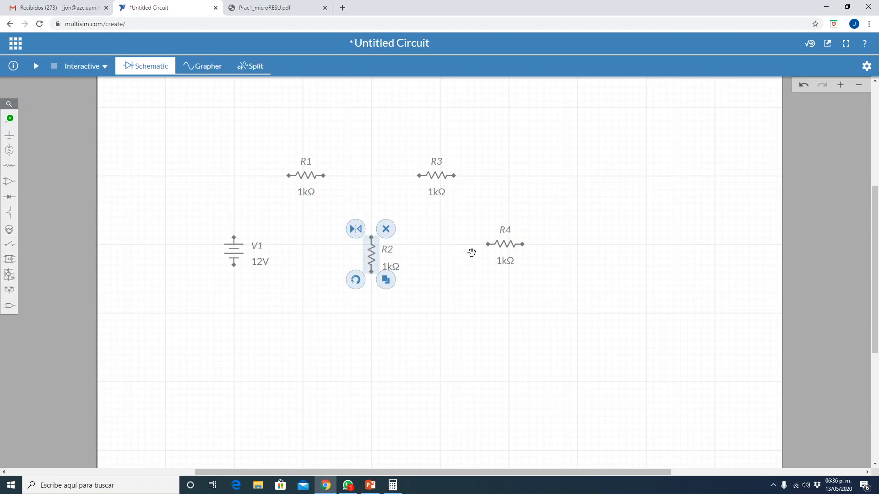
left_click(506, 245)
left_click(479, 259)
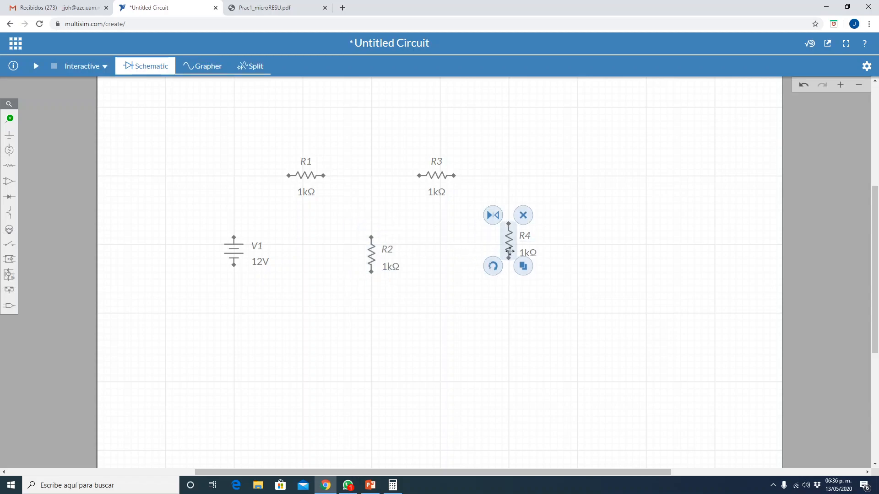
left_click_drag(509, 246, 510, 259)
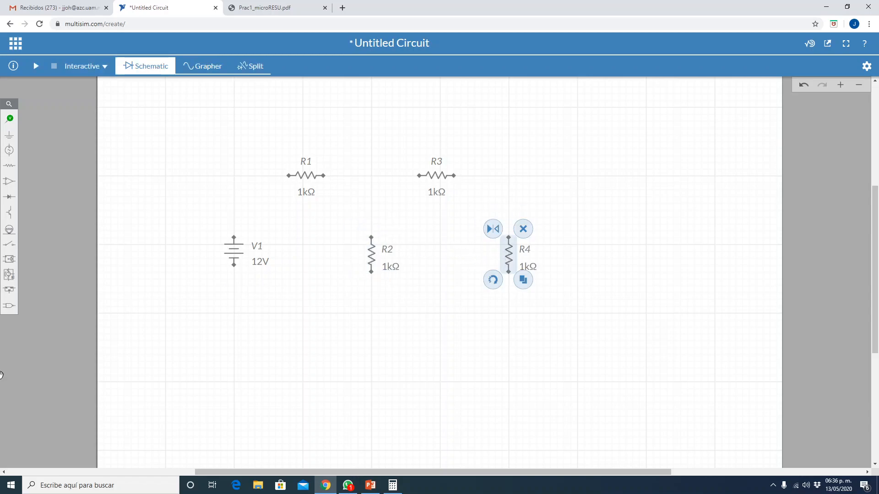
- Check the slide again and wire the upper path from V1's positive terminal through R1 and R3 to the upper end of R4
left_click(366, 488)
left_click(366, 488)
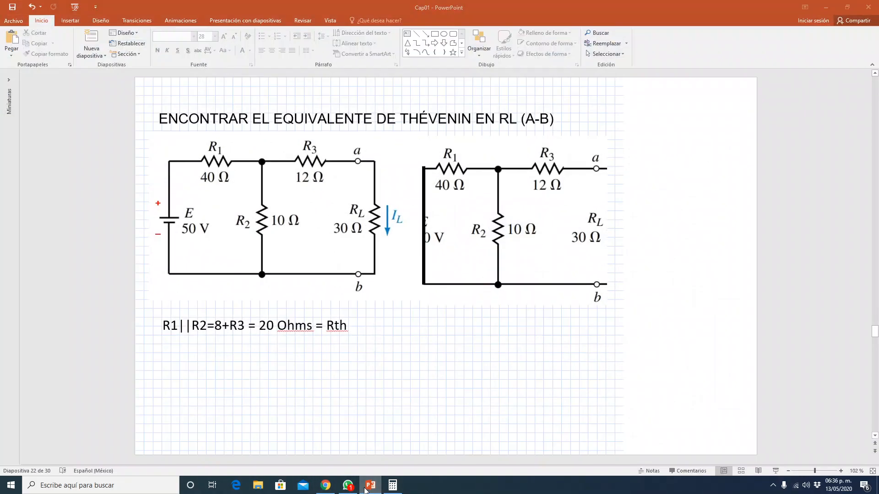
left_click(373, 386)
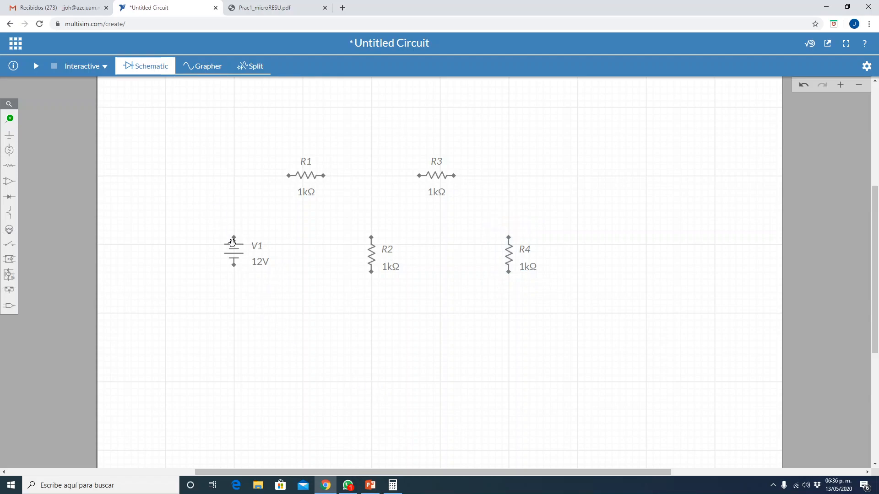
left_click(235, 239)
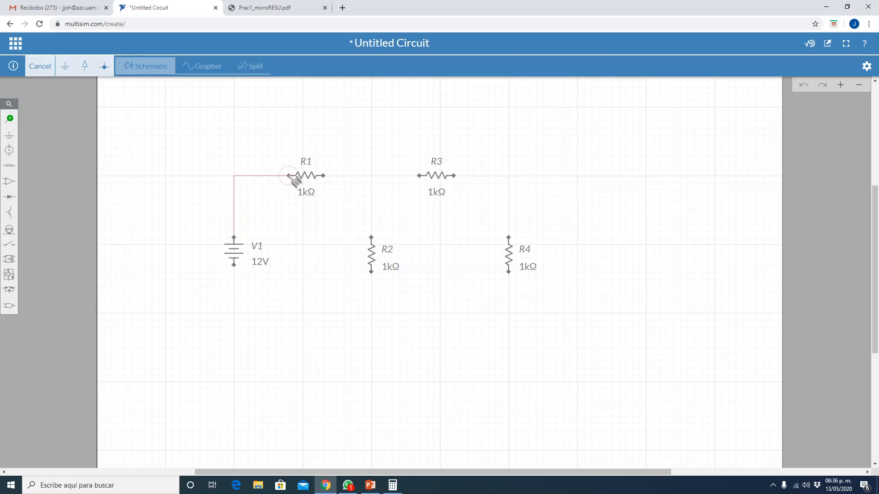
left_click(287, 177)
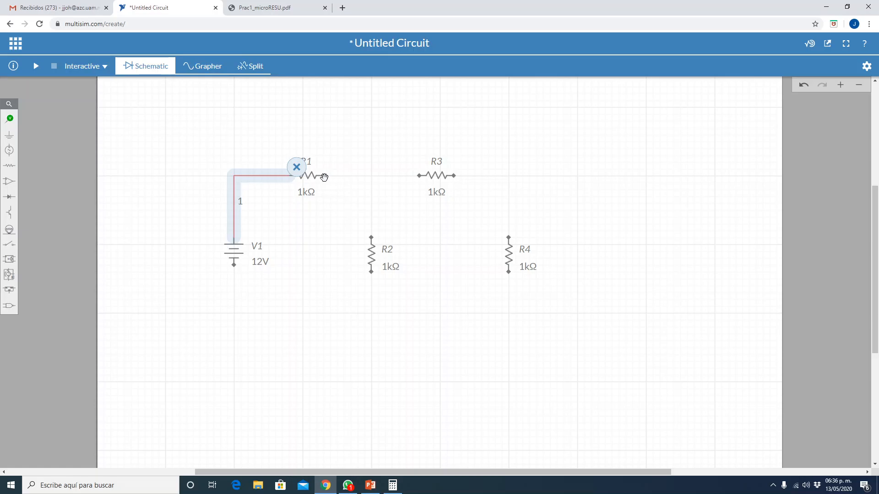
left_click(324, 177)
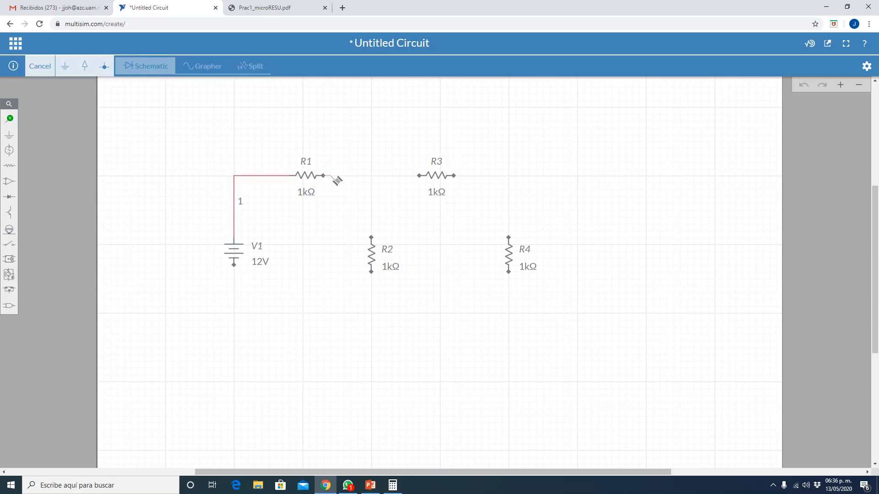
left_click(420, 176)
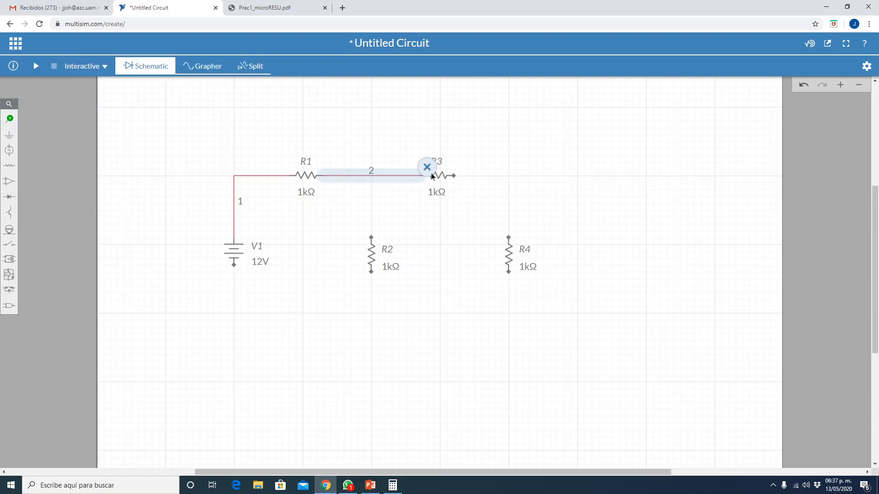
left_click(455, 176)
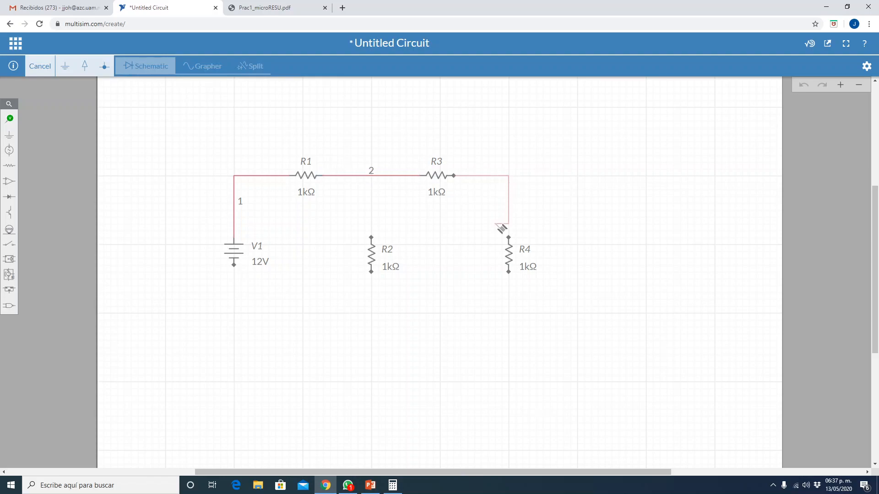
left_click(509, 238)
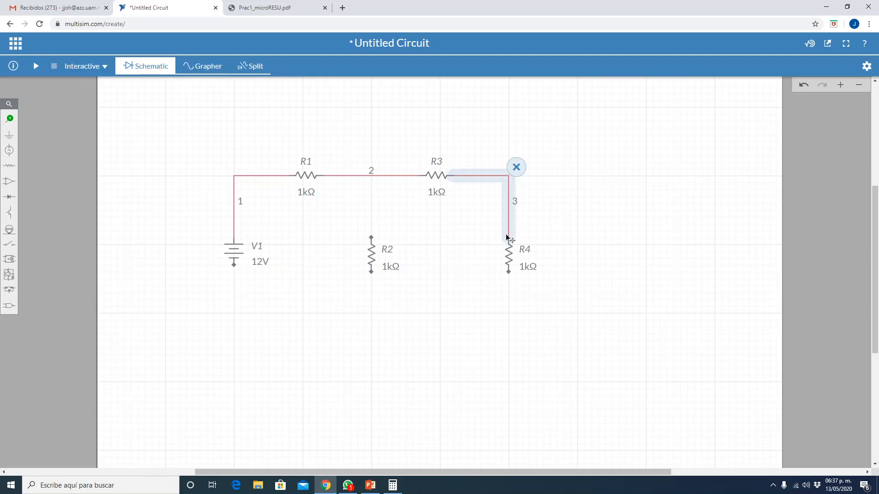
- Wire R2's upper end to the R1–R3 connection, and join the lower ends of R4, R2 and V1 with a common return wire
left_click(379, 238)
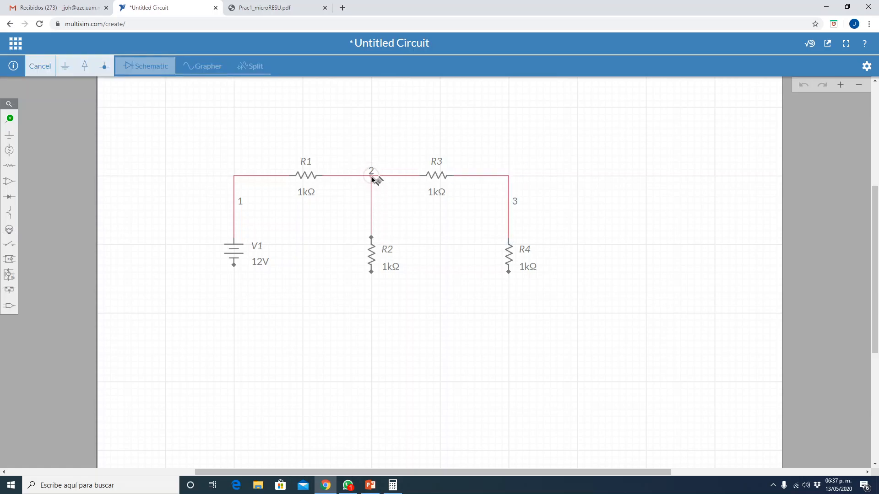
left_click(372, 177)
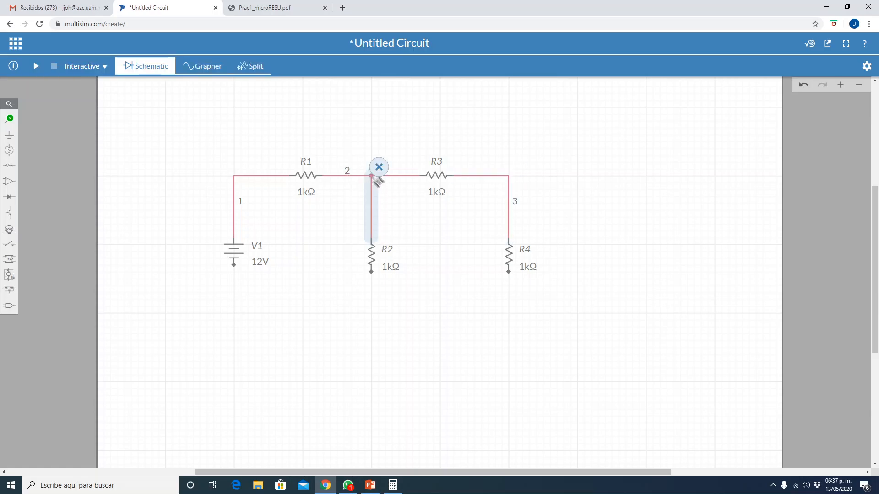
left_click(509, 273)
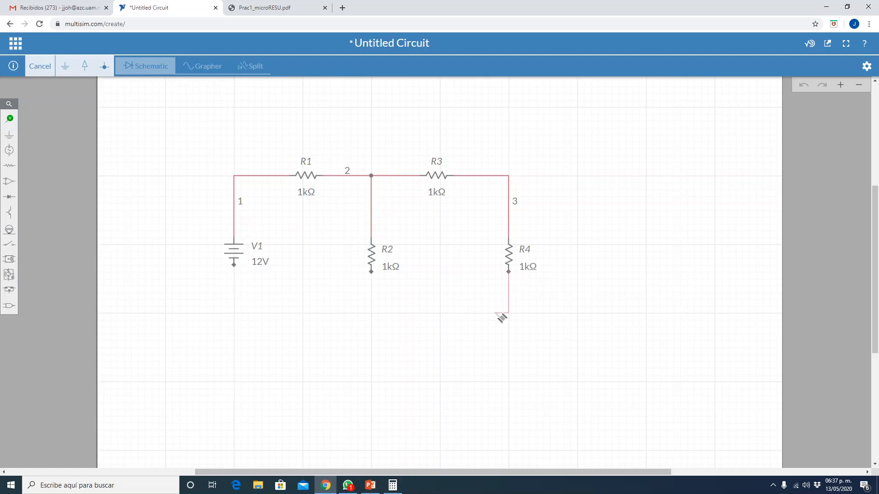
left_click(372, 312)
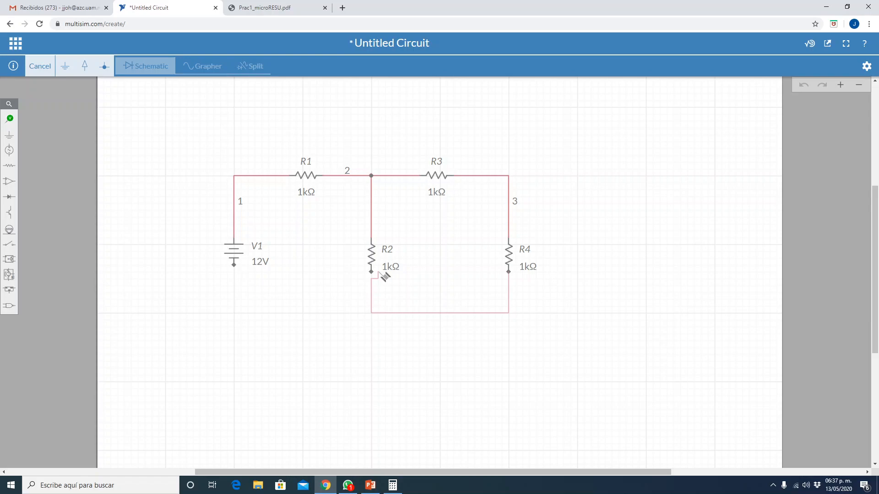
left_click(371, 272)
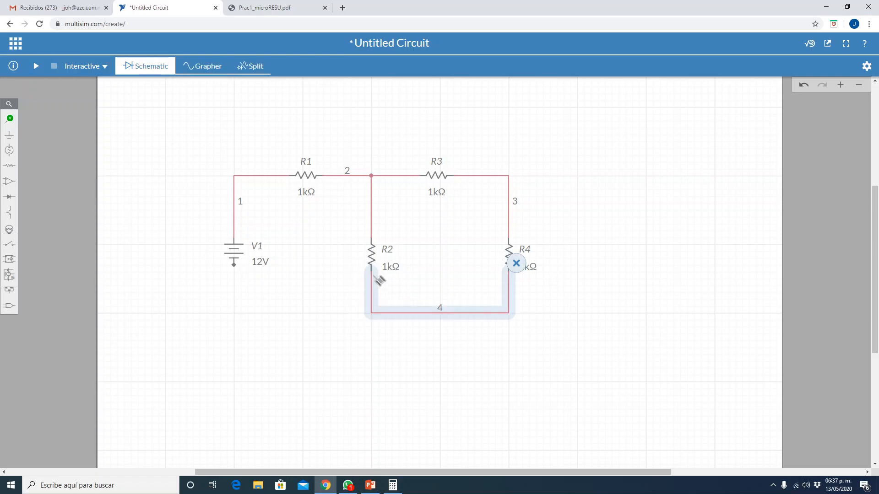
left_click(235, 265)
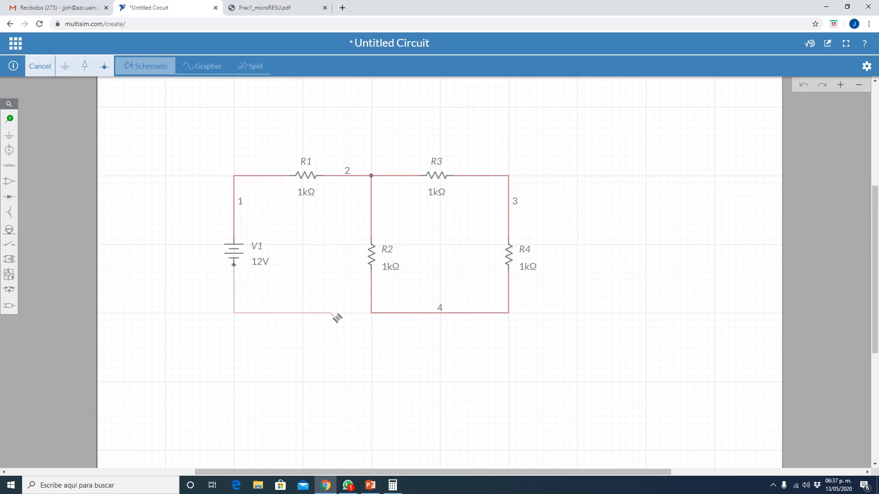
left_click(371, 314)
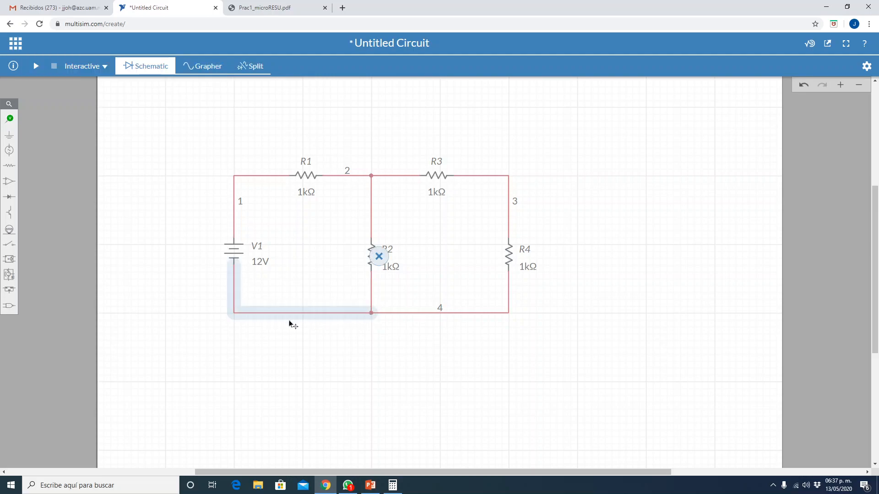
left_click(214, 327)
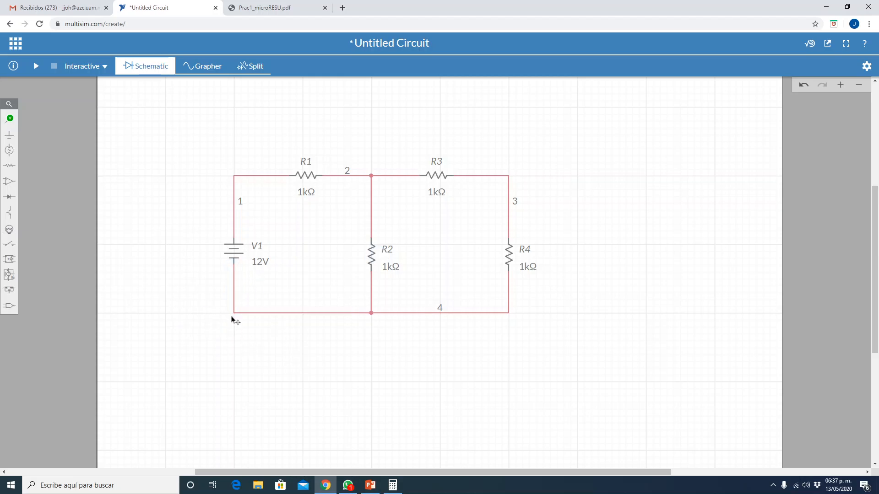
- Place a ground symbol at the corner where V1's negative terminal meets the common return wire
left_click(14, 136)
left_click(48, 159)
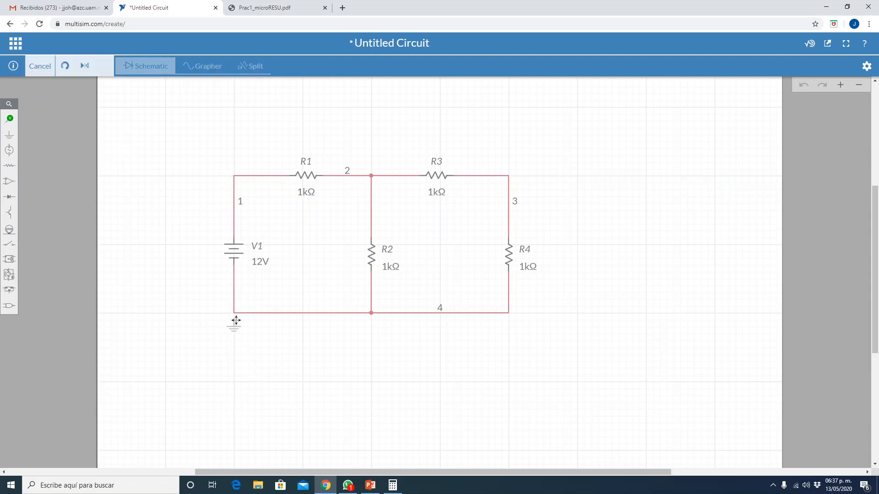
left_click(234, 317)
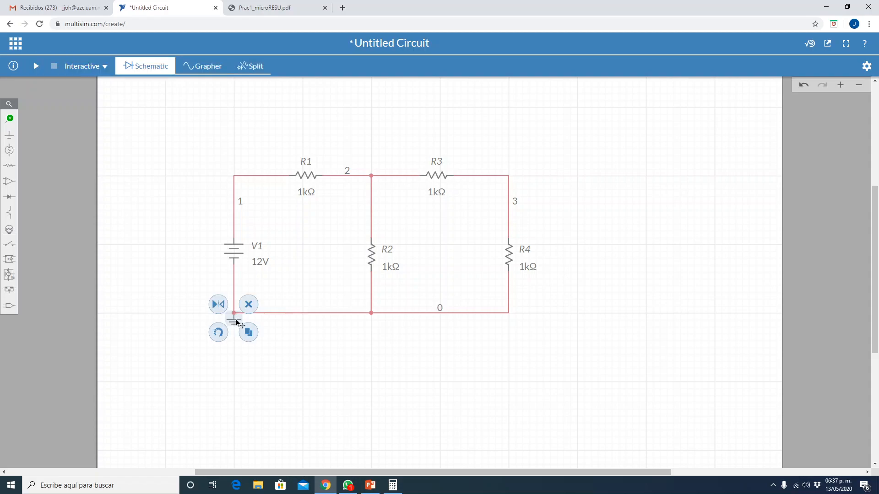
left_click(303, 370)
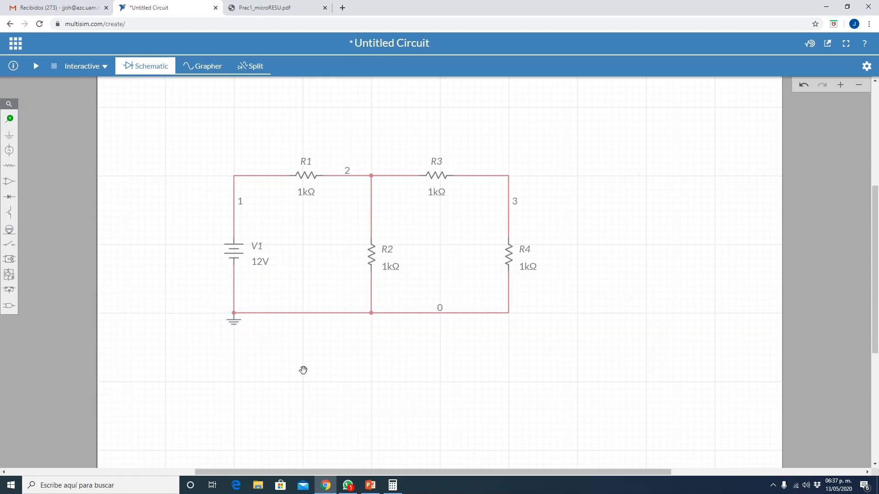
- Check the source voltage on the PowerPoint slide and set V1's DC voltage to 50 V in the circuit
left_click(376, 484)
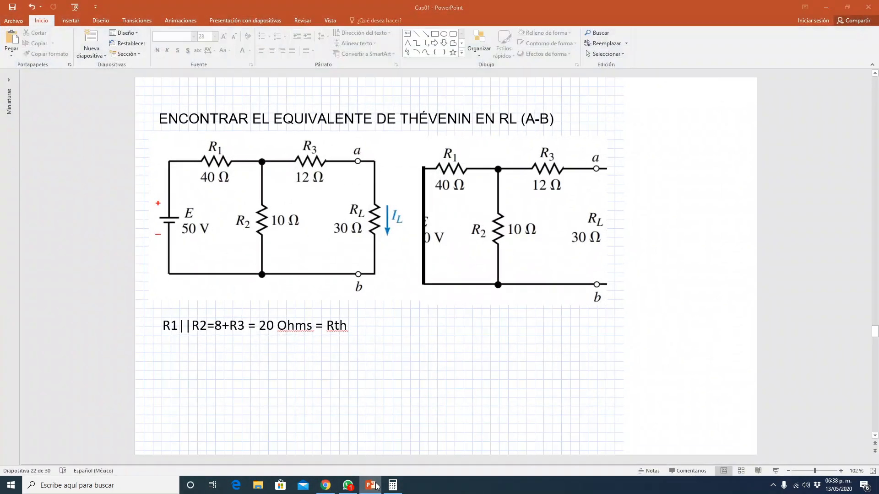
left_click(376, 485)
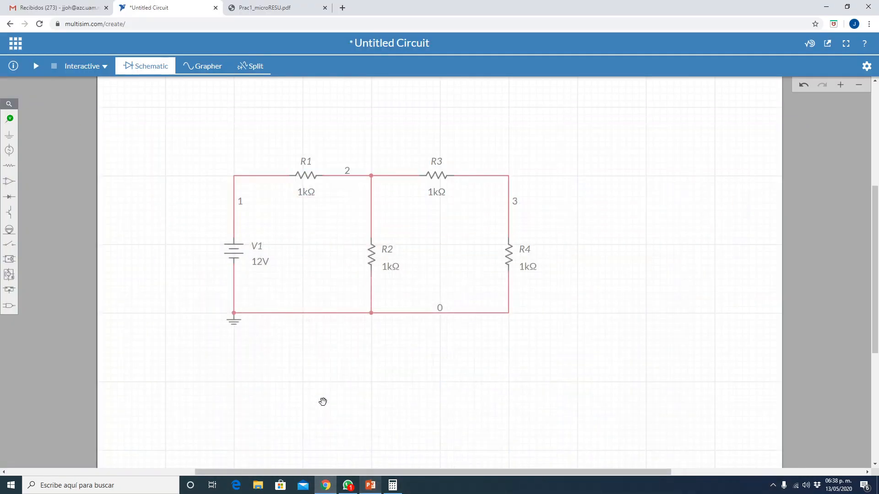
left_click(257, 266)
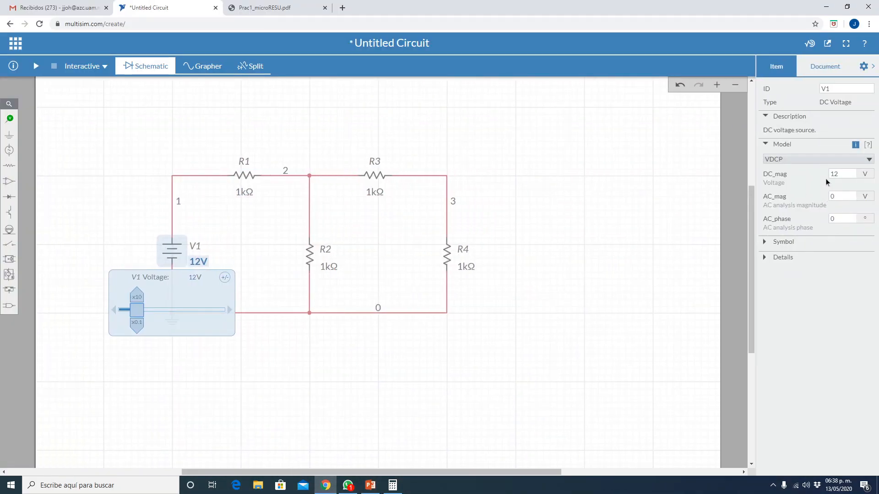
double_click(838, 174)
type("50")
key("Return")
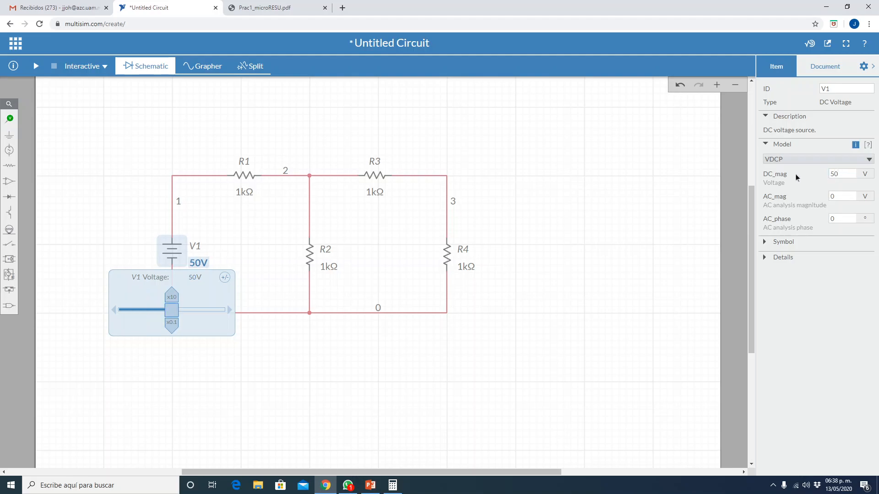
left_click(634, 259)
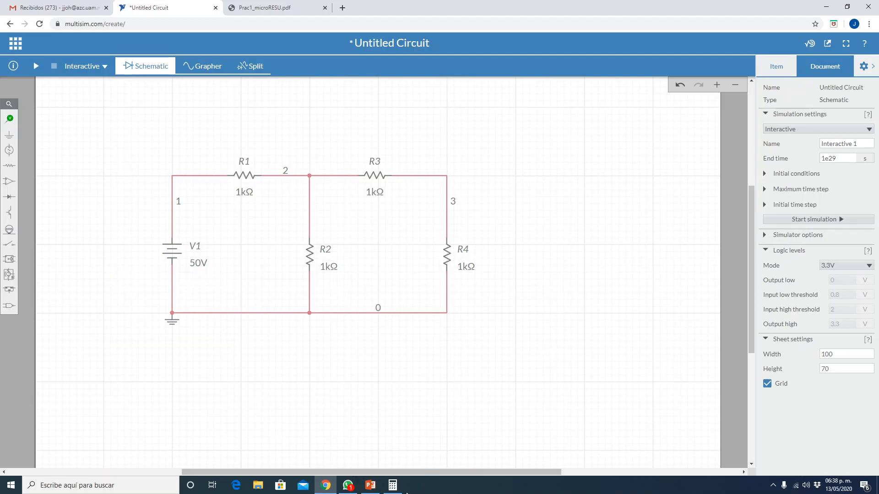
- Look up R1 on the PowerPoint slide and set its resistance to 40 Ω in the circuit
left_click(379, 488)
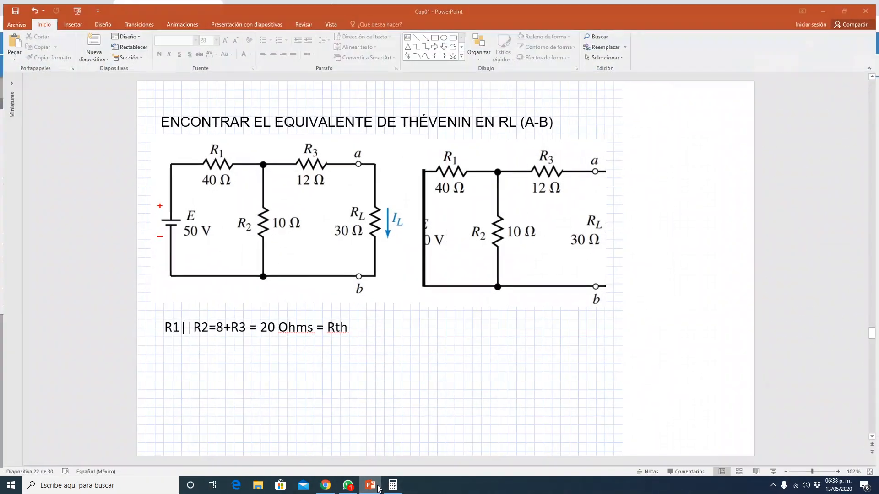
left_click(378, 489)
left_click(252, 195)
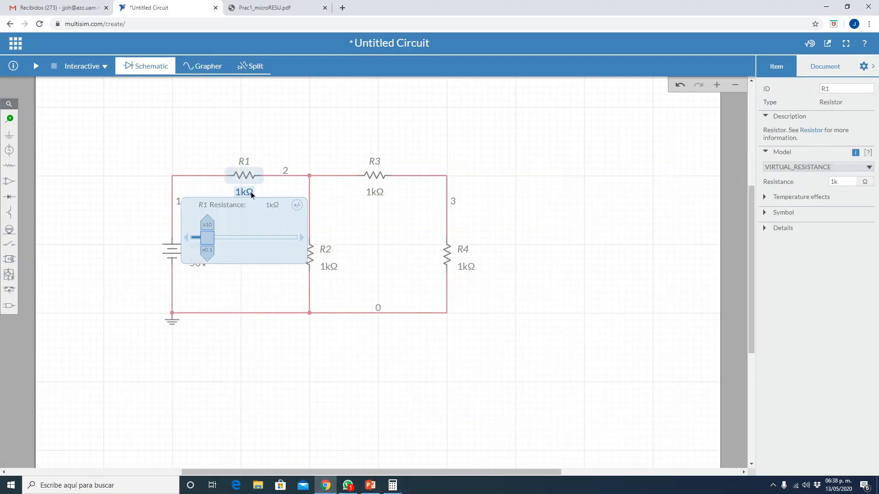
double_click(849, 181)
type("40")
key("Return")
left_click(572, 345)
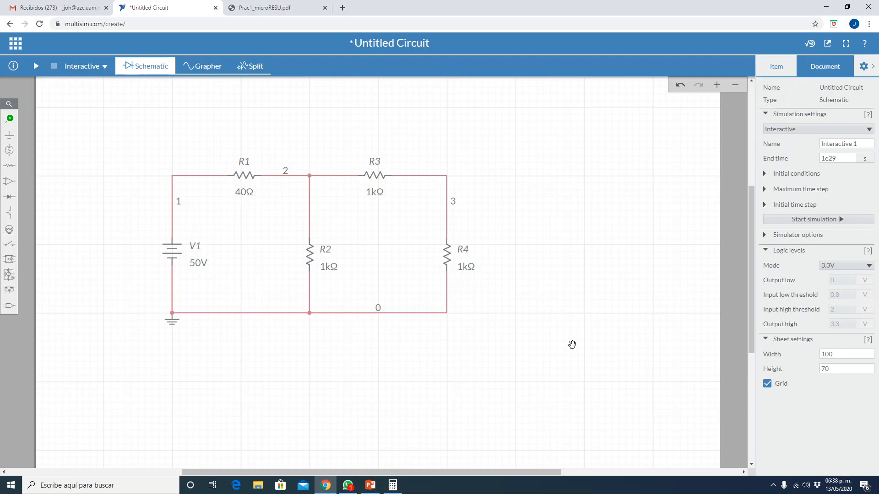
- Look up R2 on the slide and set its resistance to 10 Ω in the circuit
key("alt+Tab")
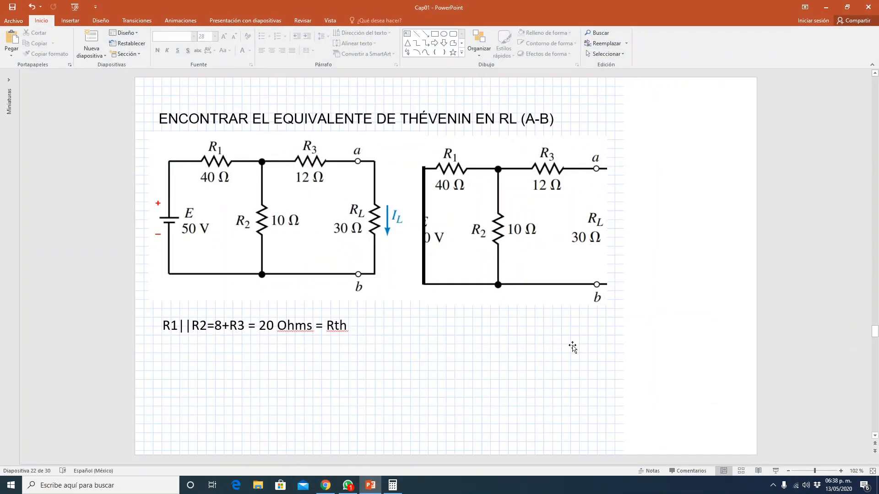
key("alt+Tab")
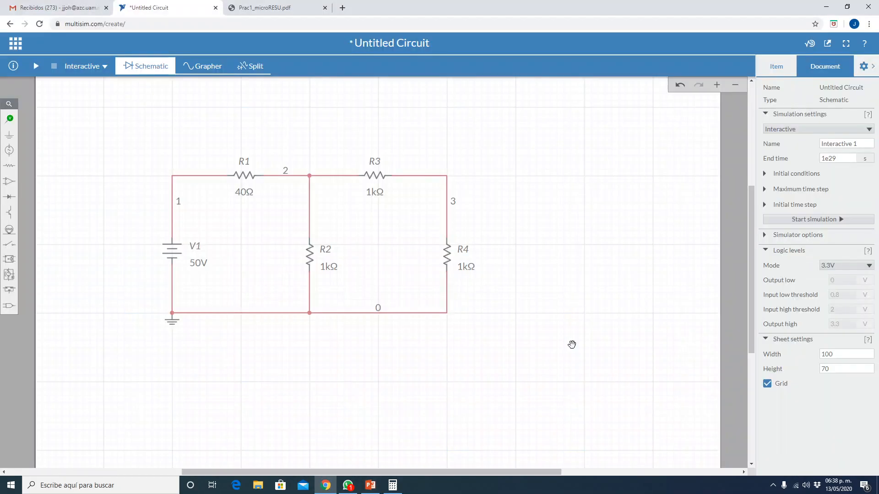
left_click(330, 269)
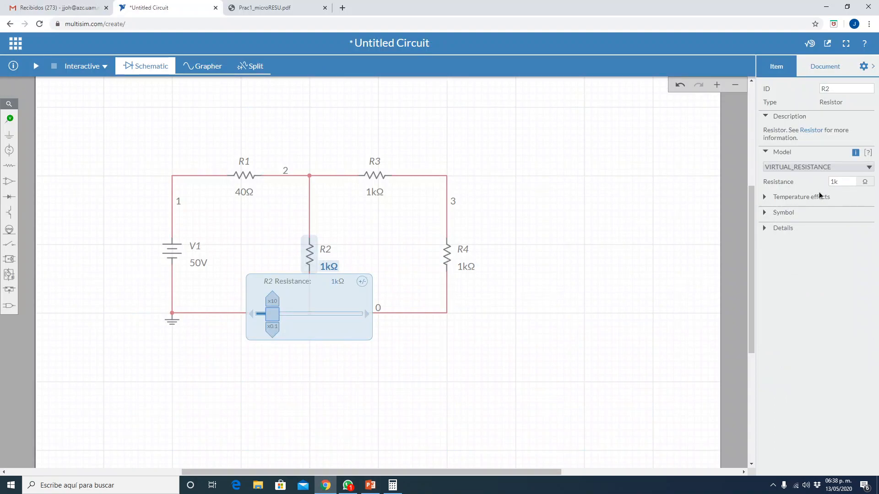
left_click(846, 183)
left_click(641, 208)
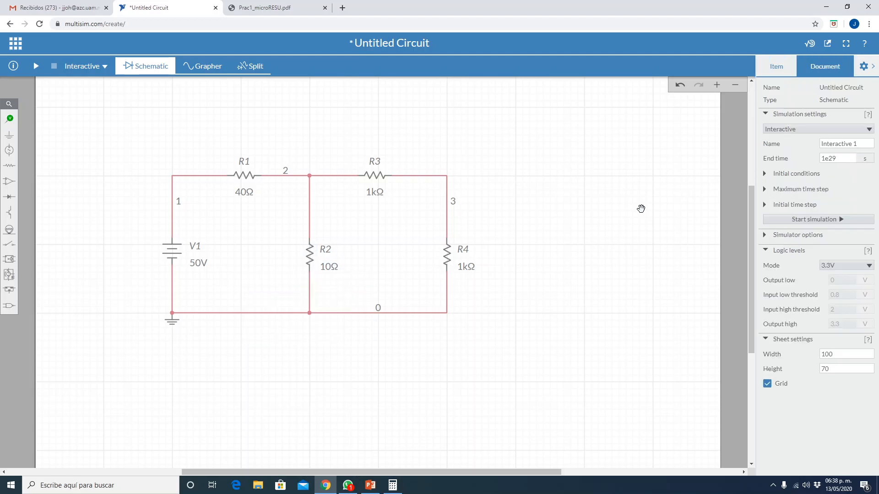
- Look up R3 on the slide and set its resistance to 12 Ω in the circuit
key("alt+Tab")
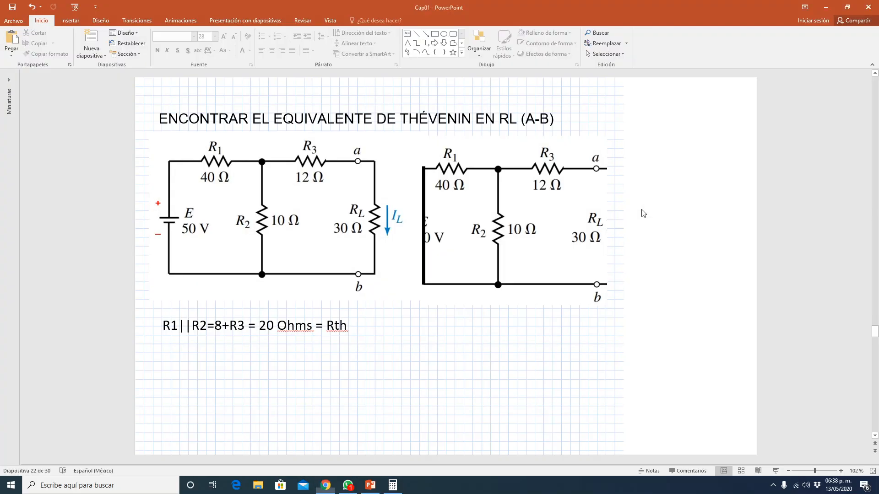
key("alt+Tab")
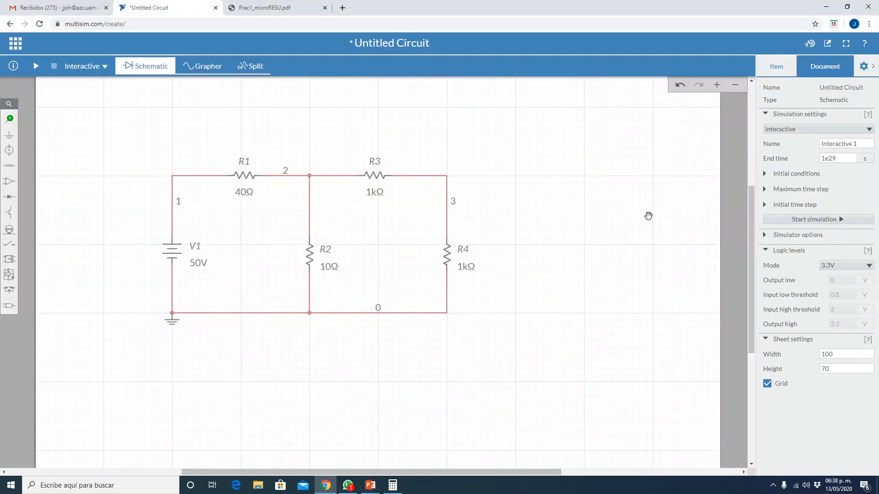
left_click(375, 193)
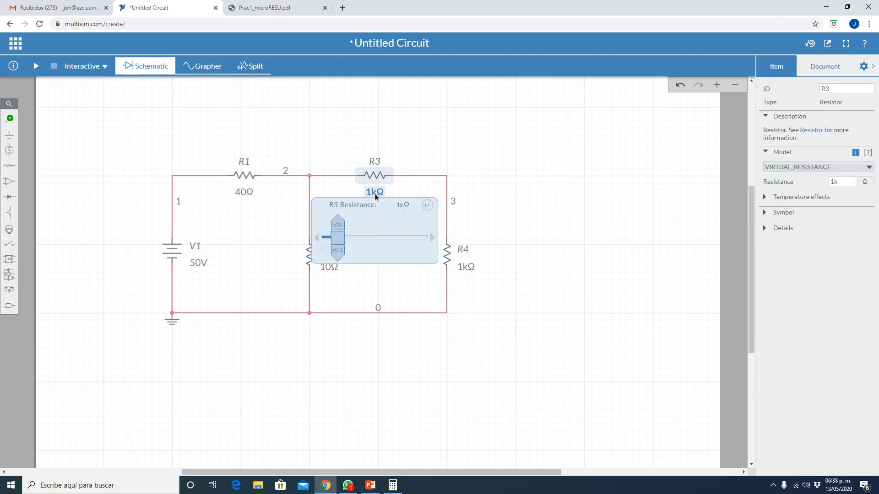
left_click(855, 181)
type("2")
key("Return")
left_click(643, 206)
- Look up the load resistance on the slide and set R4 to 30 Ω in the circuit
key("alt+Tab")
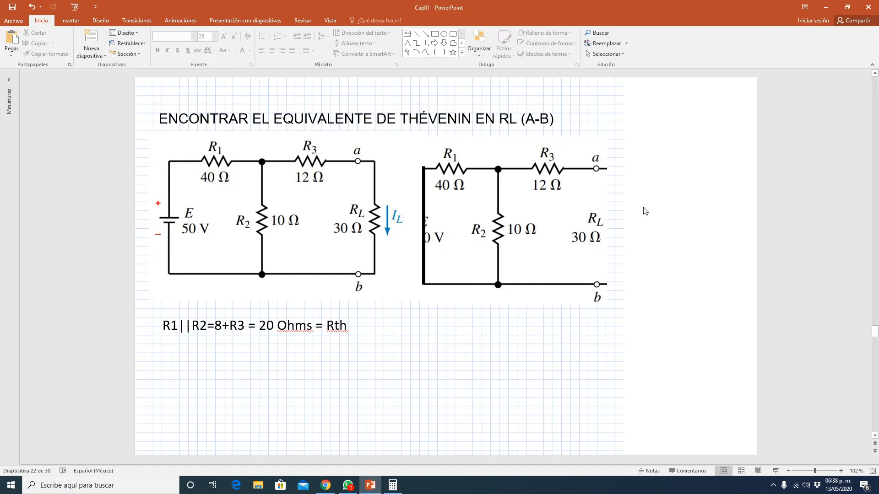
key("alt+Tab")
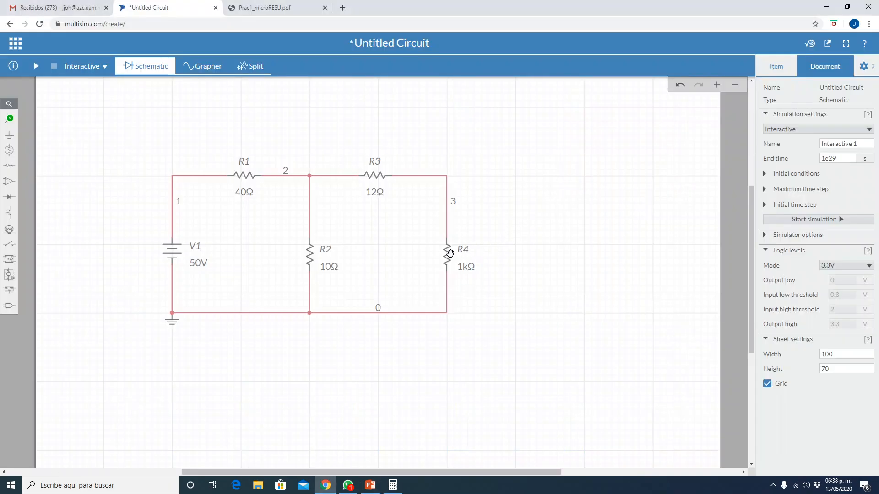
left_click(464, 269)
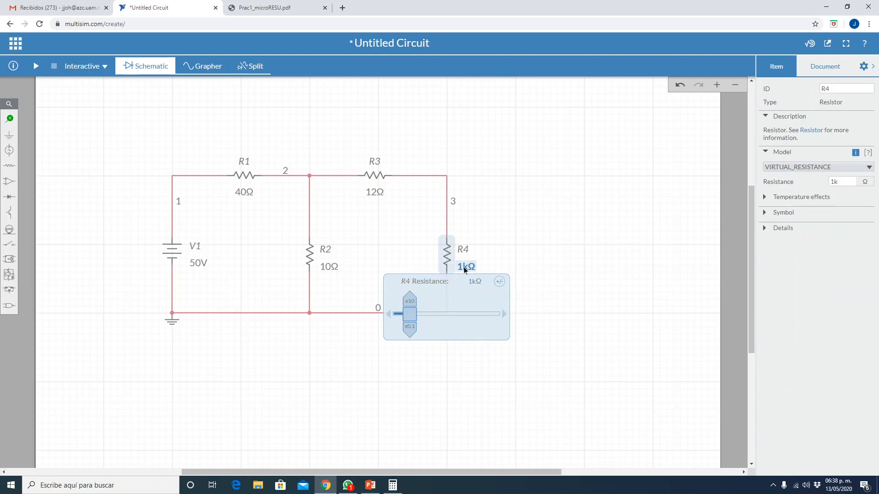
left_click(834, 181)
type("30")
key("Return")
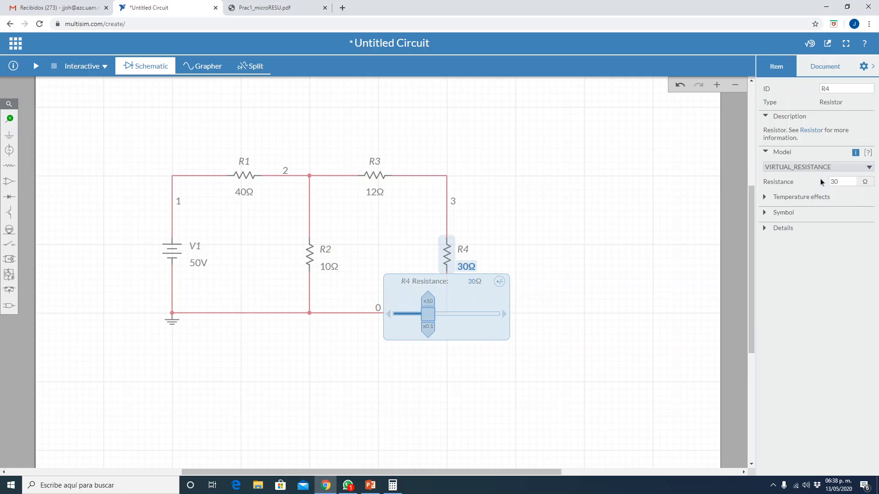
left_click(625, 232)
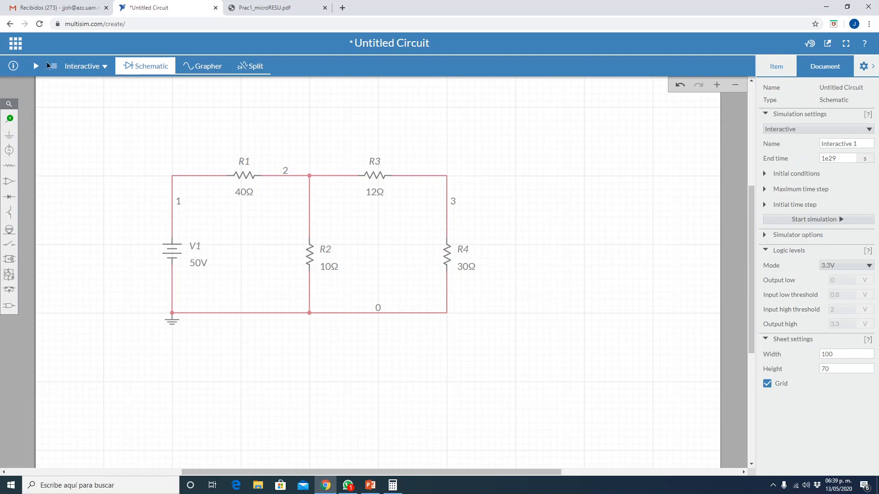
- Switch the simulation type to DC Op and place a voltage probe at the upper corner of the wire joining R3 and R4
left_click(105, 68)
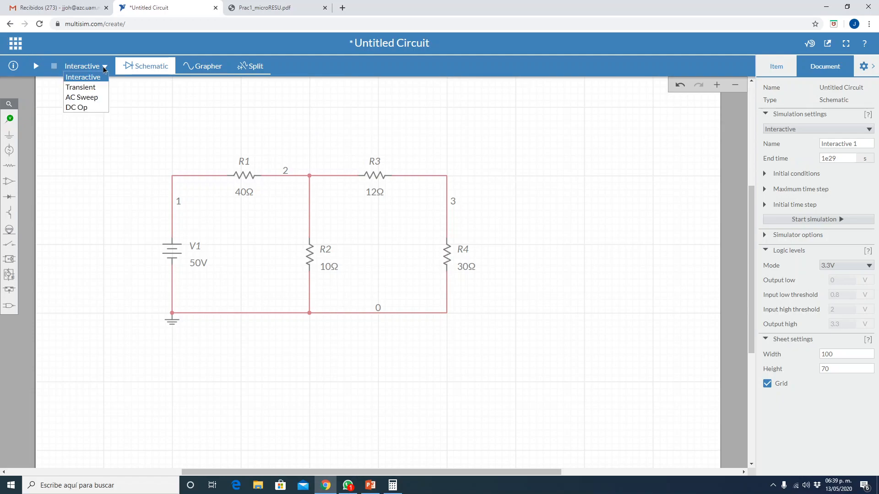
left_click(76, 108)
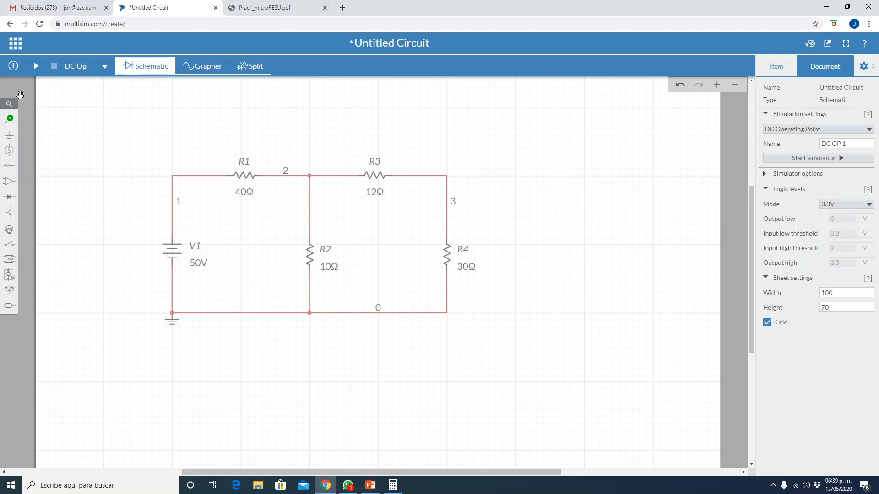
left_click(9, 119)
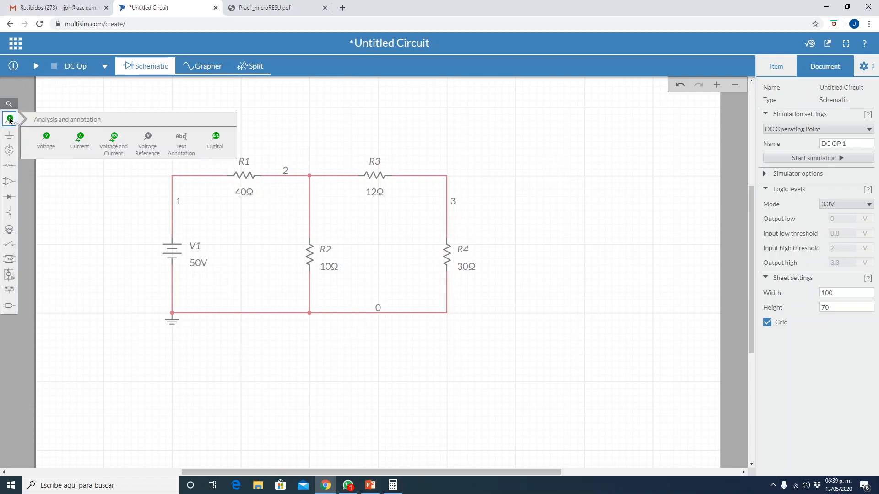
left_click(46, 137)
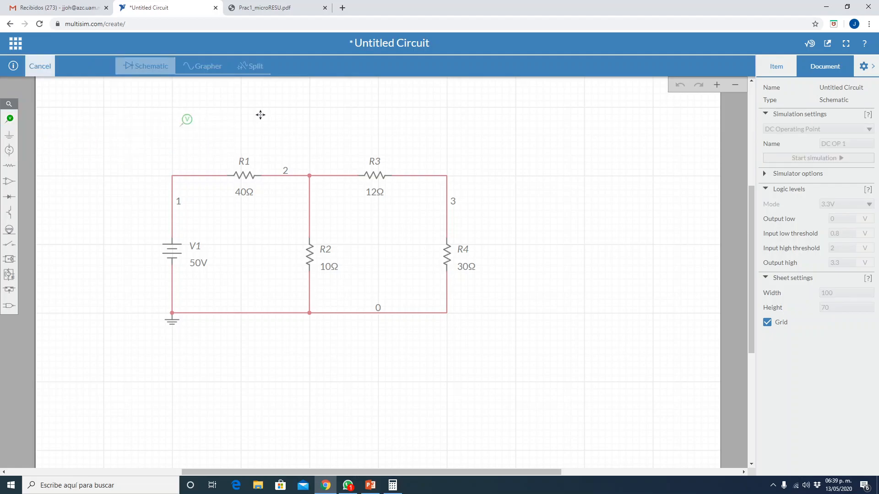
left_click(458, 164)
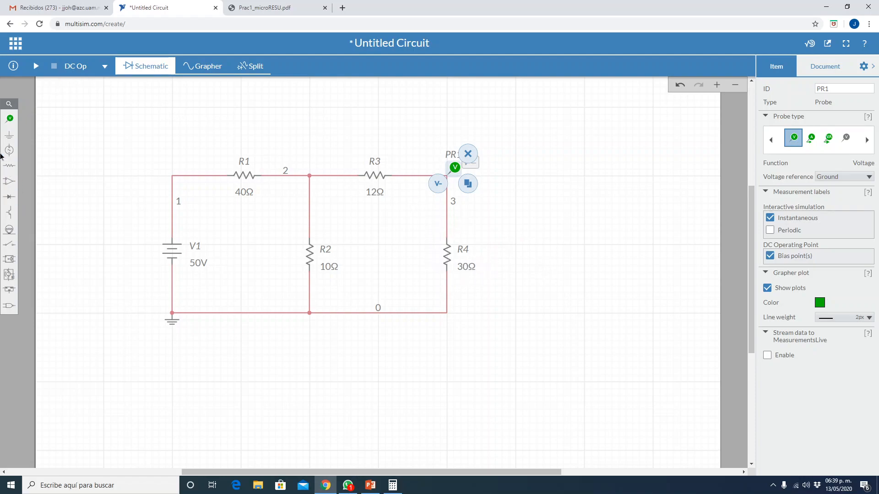
- Place a current probe on the vertical wire just above R4, with its arrow pointing down into the resistor
mouse_move(9, 122)
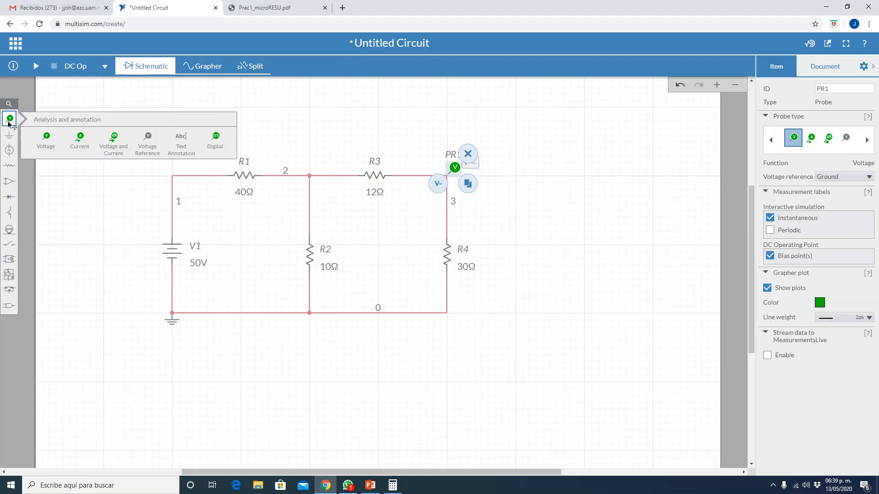
left_click(78, 137)
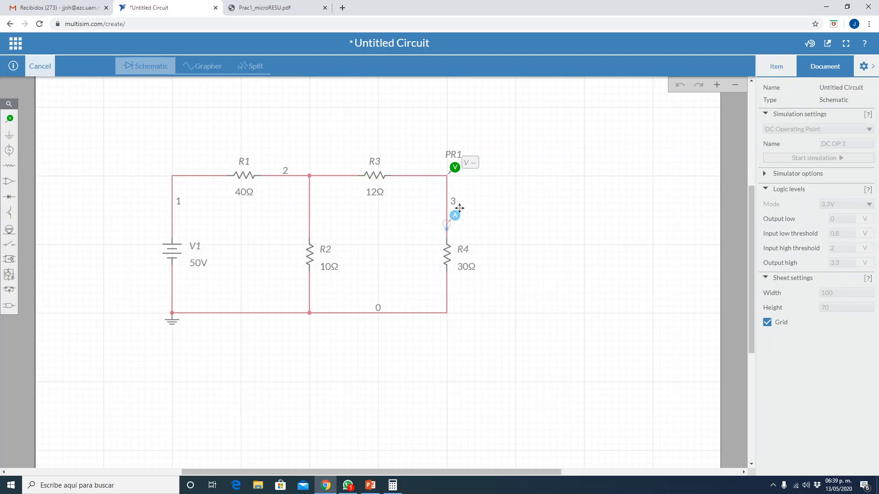
left_click(459, 208)
left_click(515, 222)
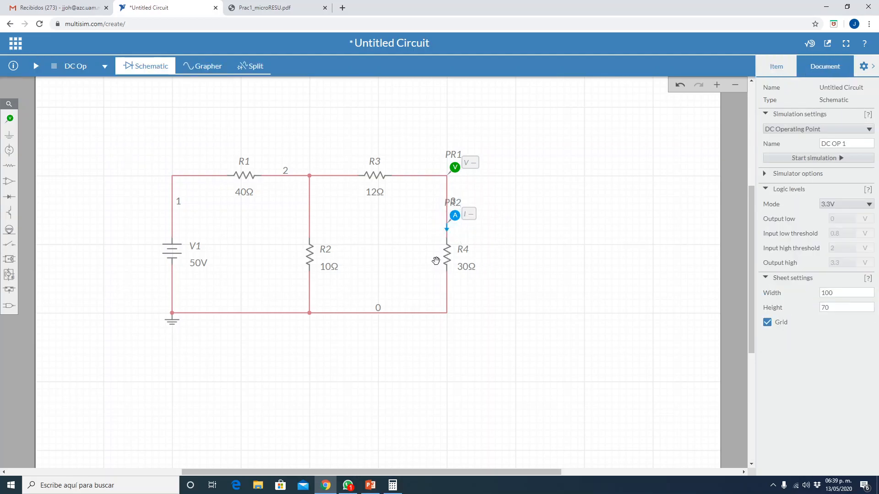
- Check the load's name on the PowerPoint slide and rename resistor R4 to RL in the circuit
left_click(371, 486)
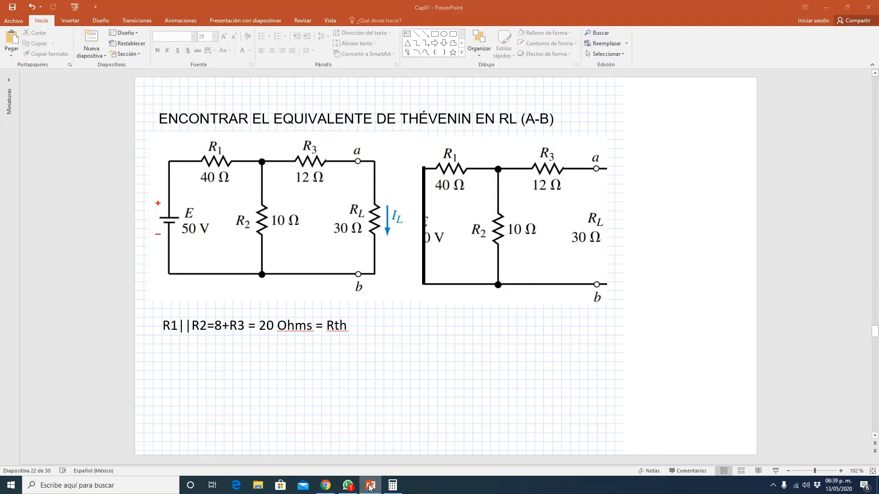
left_click(326, 485)
double_click(464, 250)
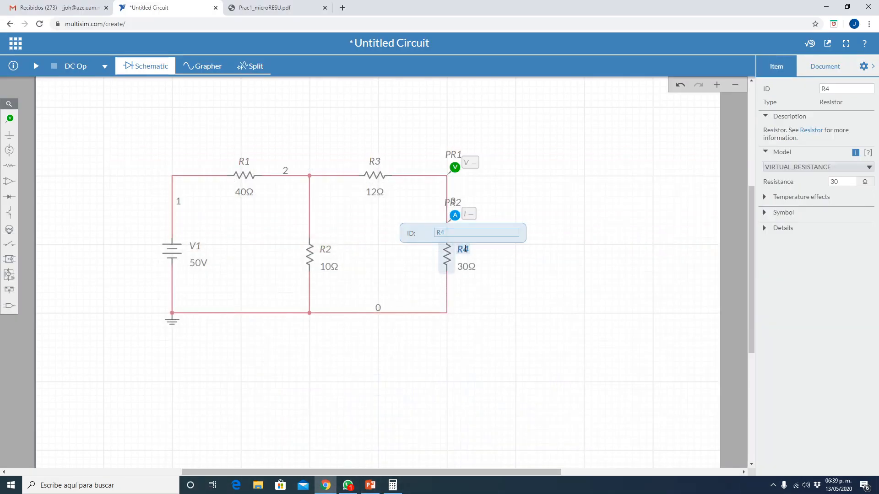
key("Right")
key("Return")
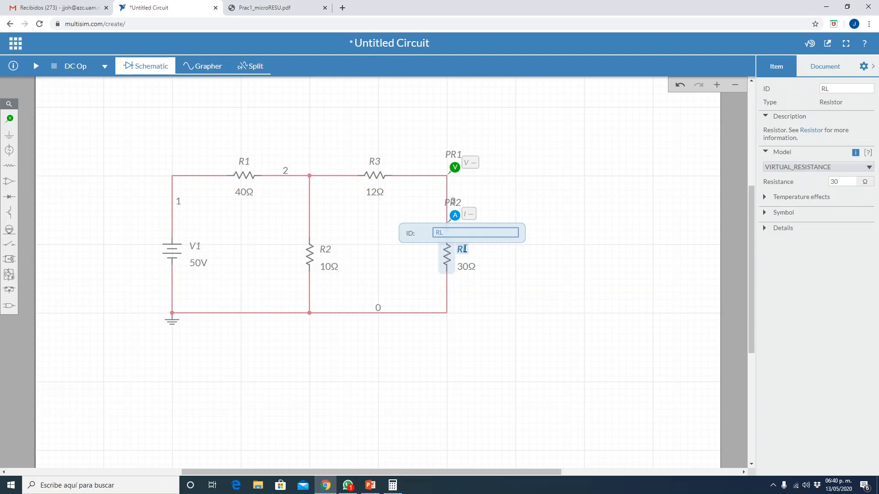
left_click(523, 379)
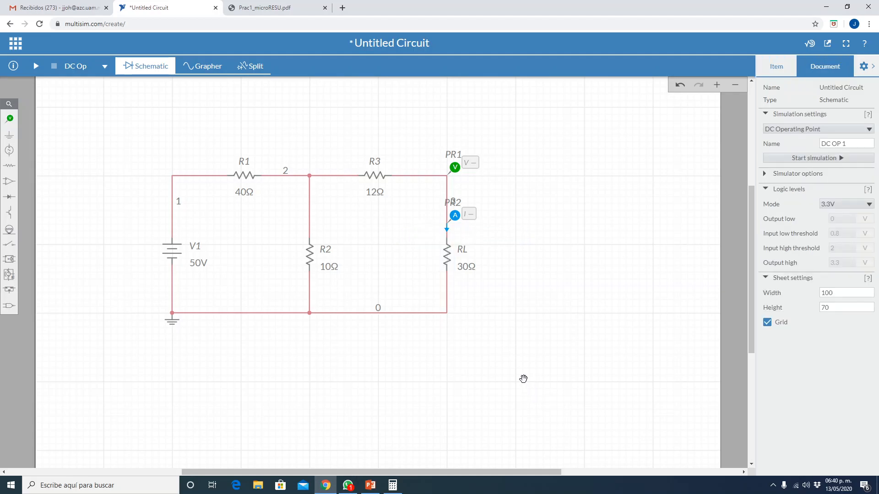
- Select the wire that joins R3 to the load resistor RL
left_click(418, 175)
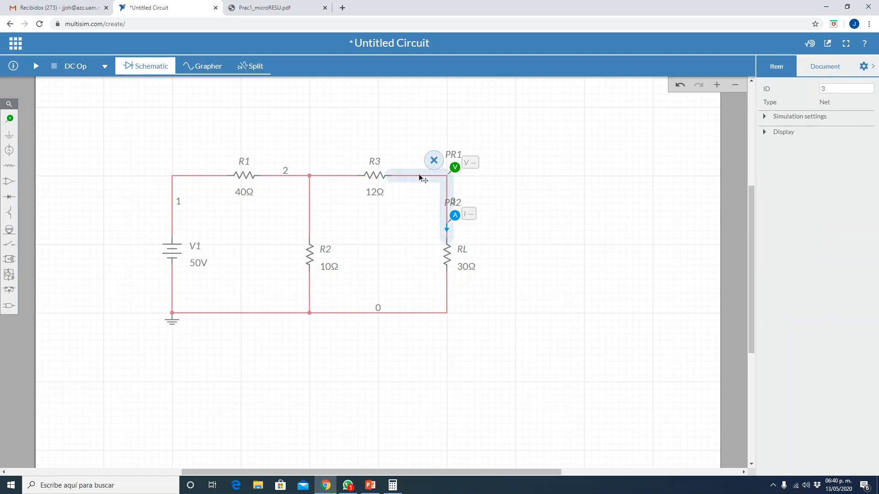
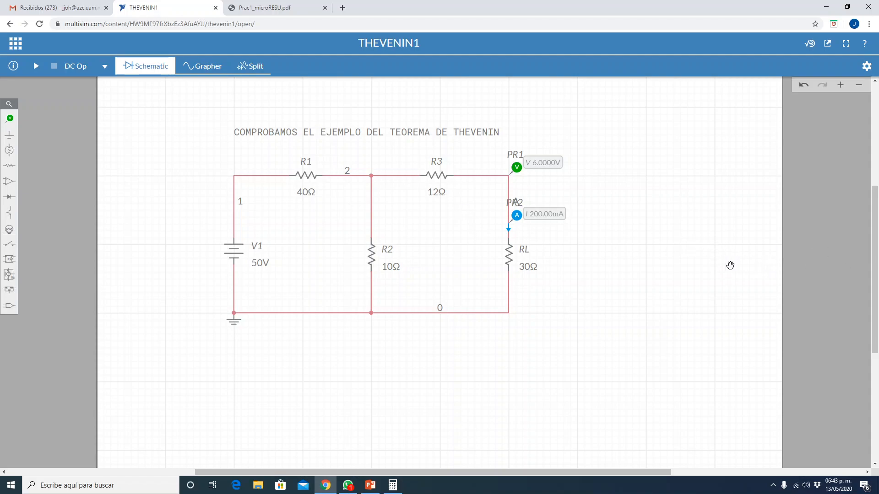
left_click_drag(179, 151, 175, 112)
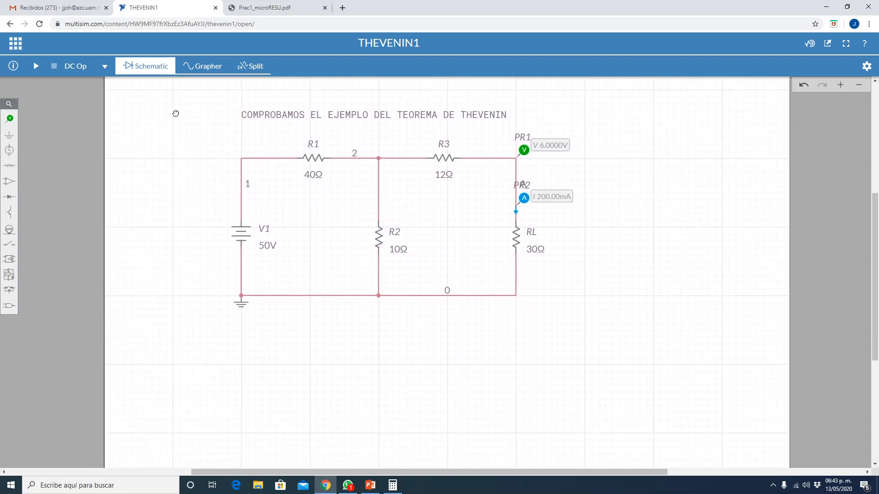
left_click(313, 159)
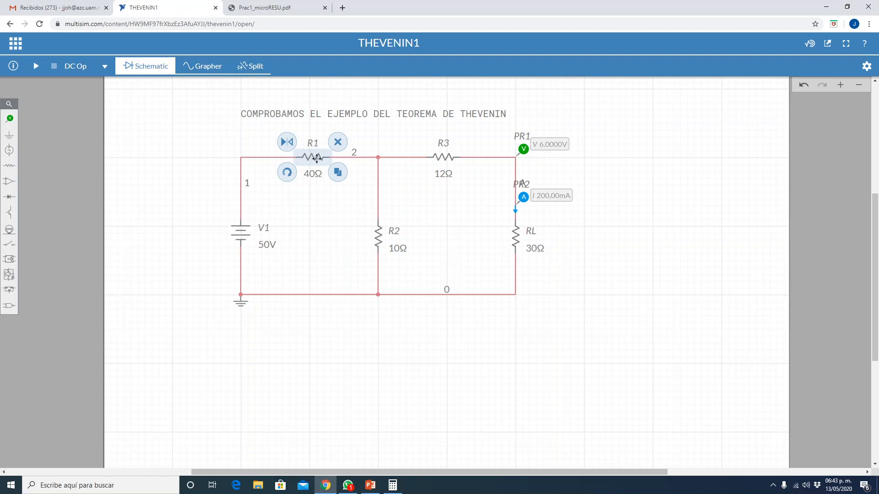
left_click(443, 158, "shift")
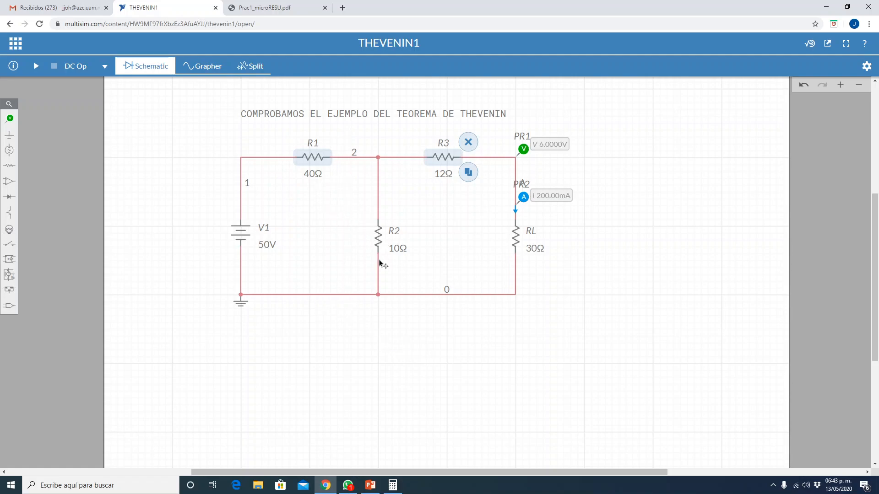
left_click(334, 406)
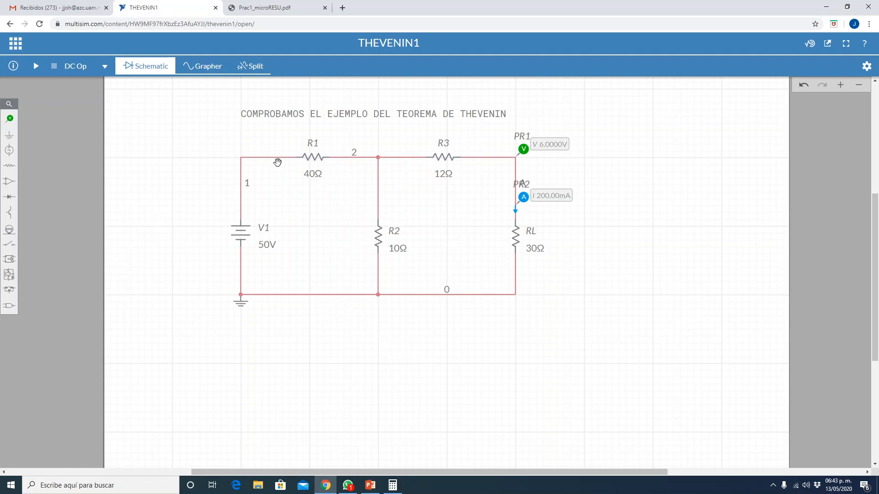
- Select resistors R1, R3, RL and R2, source V1 and the ground symbol together
left_click(314, 159)
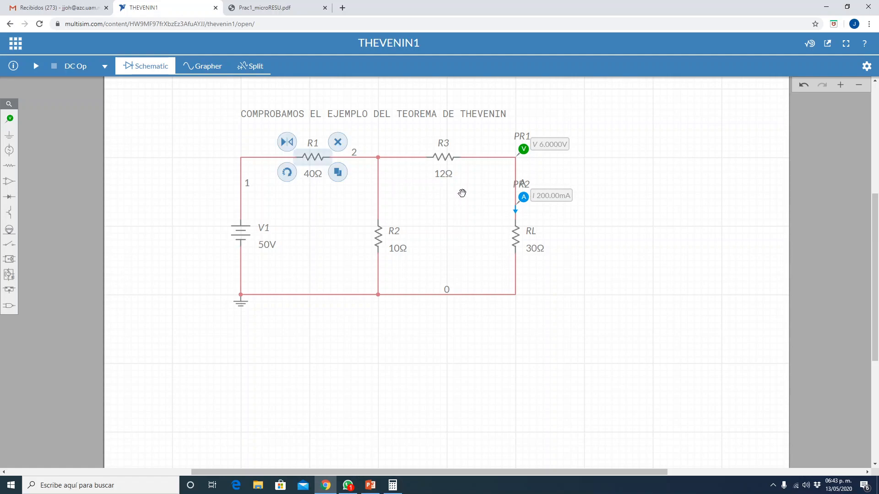
left_click(451, 159, "shift")
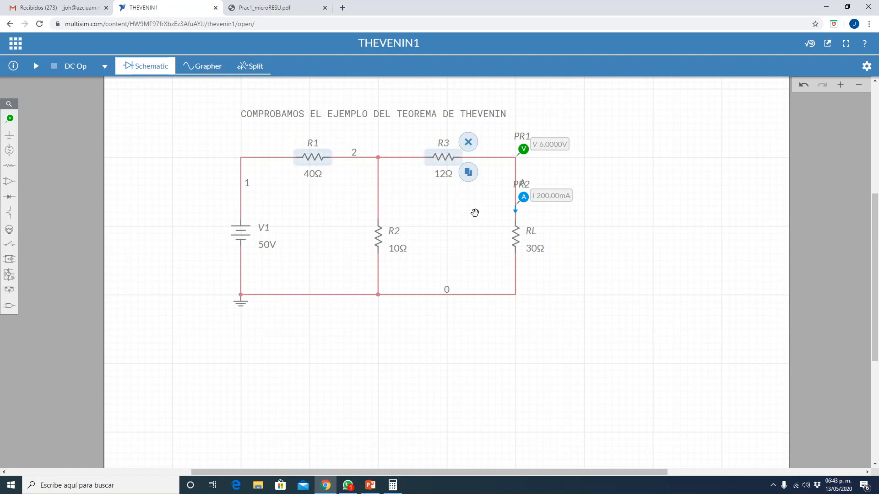
left_click(519, 239, "shift")
left_click(383, 246, "shift")
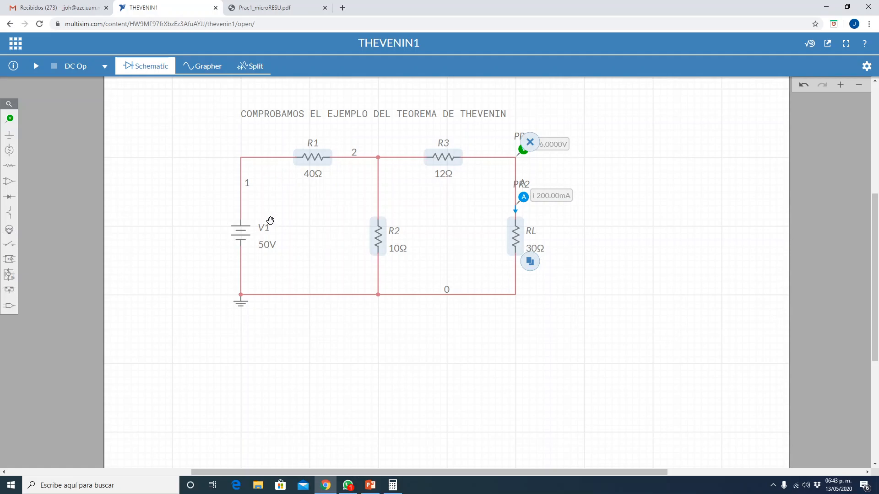
left_click(250, 235, "shift")
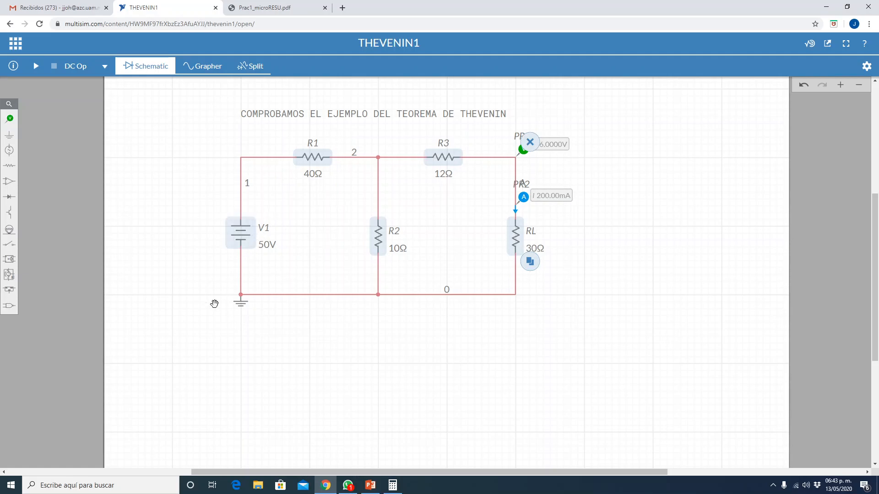
left_click(242, 307, "shift")
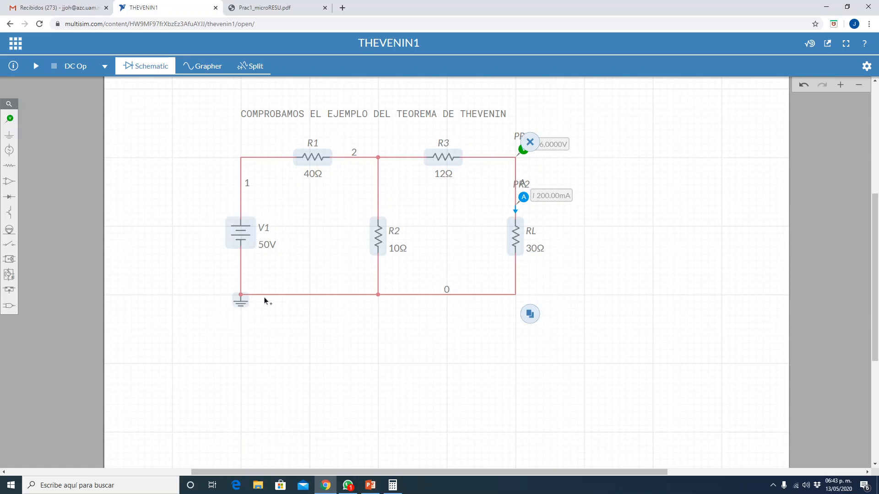
- Add the circuit's connecting wires to the selection of components
left_click(278, 295, "shift")
left_click(241, 265, "shift")
left_click(379, 269, "shift")
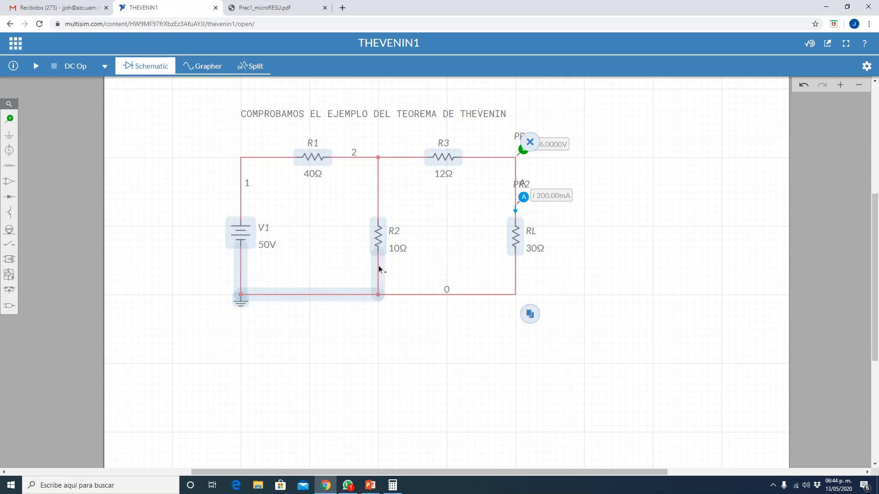
left_click(380, 177, "shift")
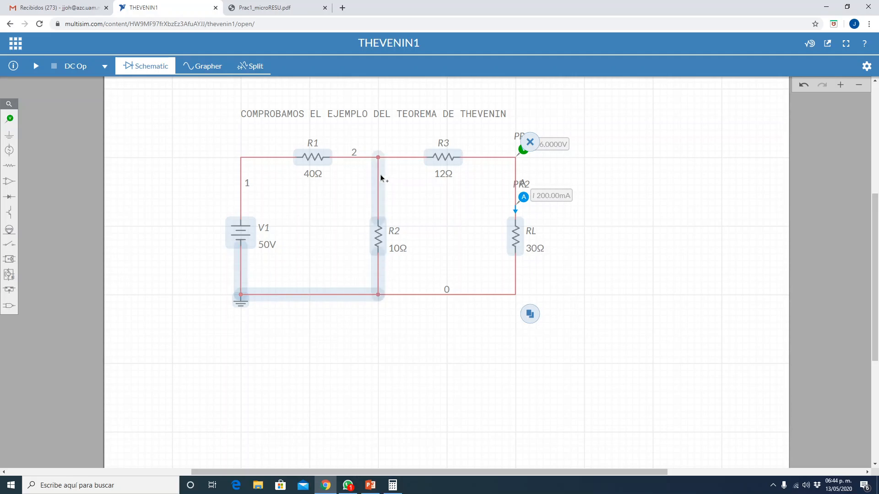
left_click(411, 157, "shift")
left_click(496, 158, "shift")
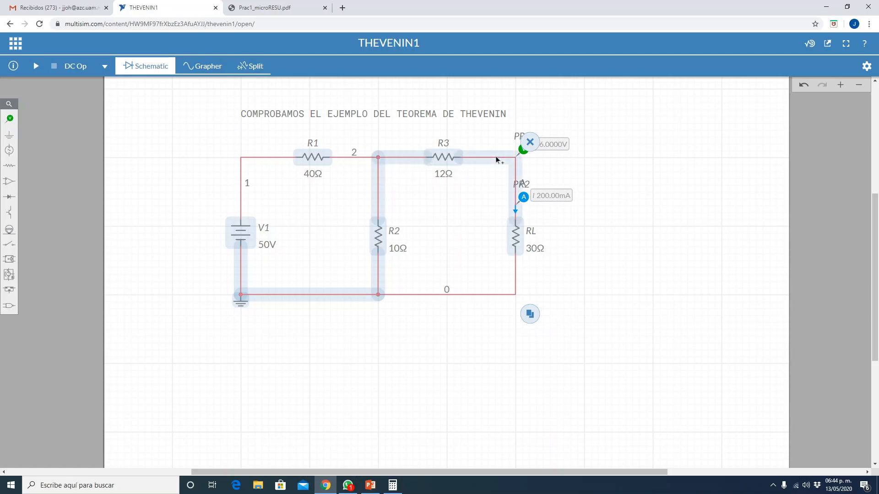
left_click(498, 295, "shift")
left_click(263, 158, "shift")
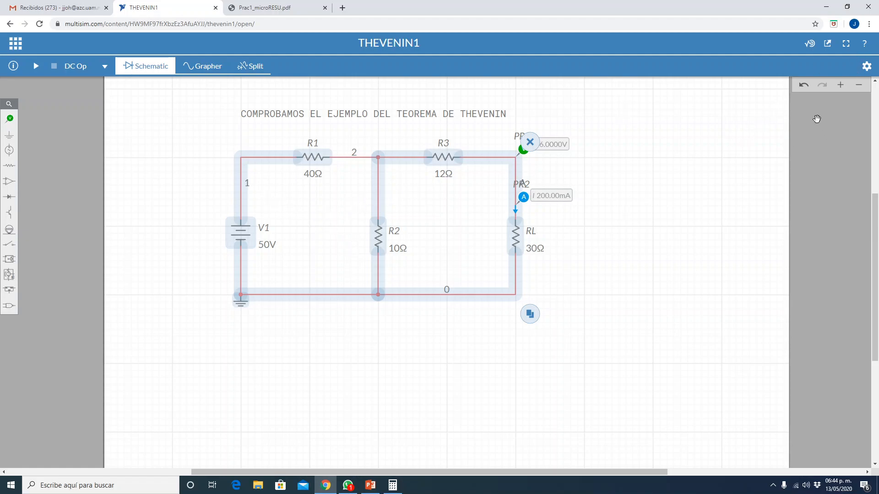
left_click(867, 66)
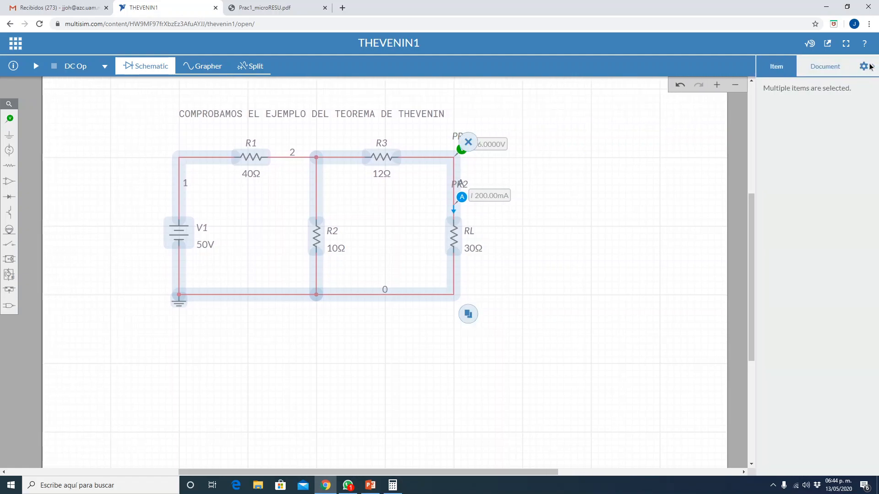
left_click(865, 65)
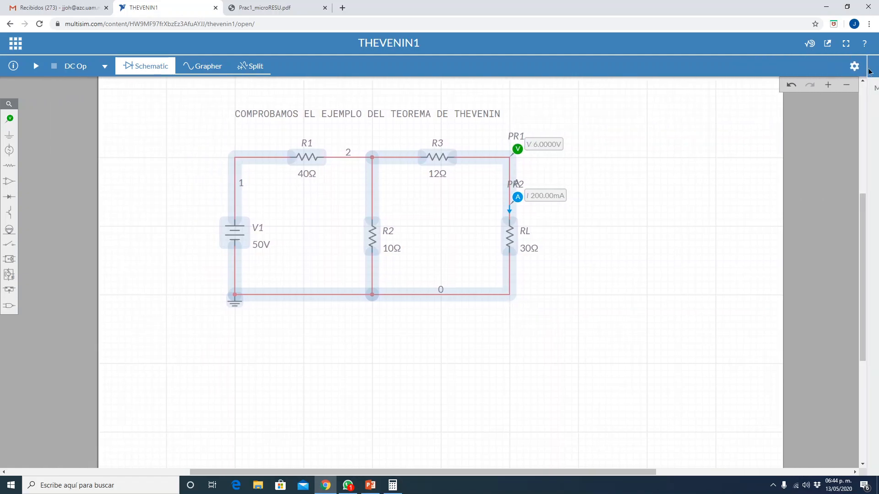
left_click(14, 46)
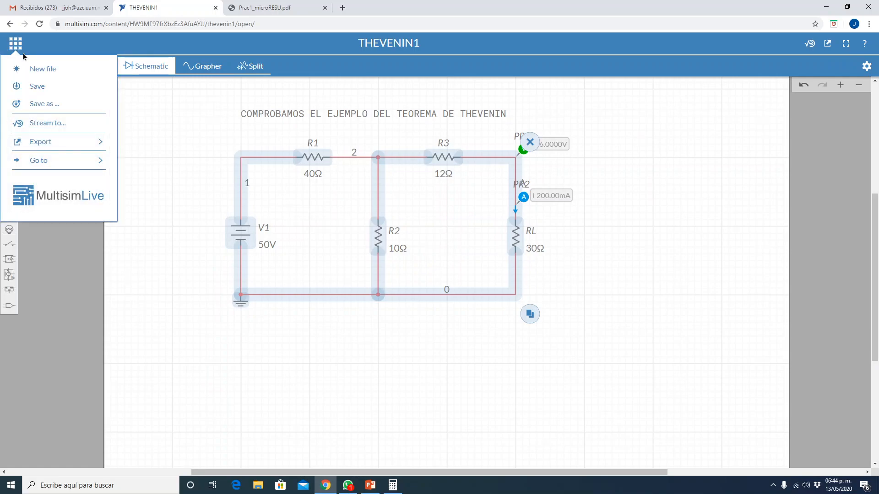
left_click(149, 276)
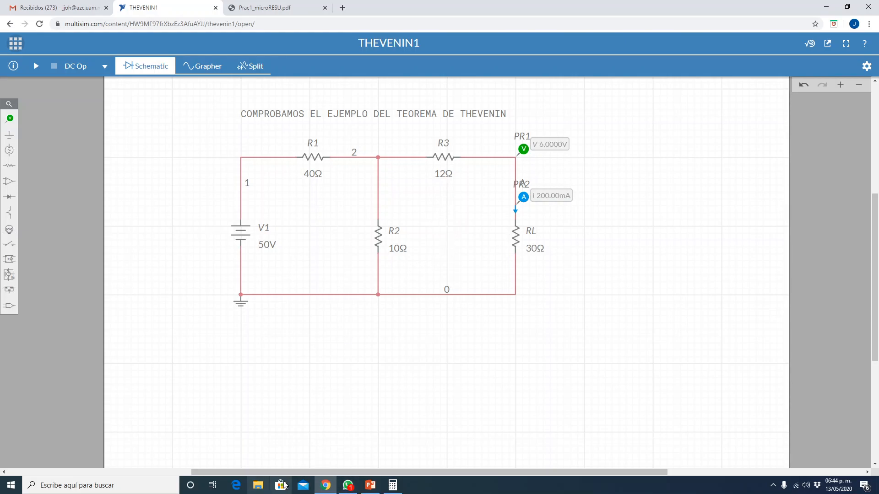
- Switch to PowerPoint and review the slide listing the four steps of Thévenin's theorem
left_click(371, 486)
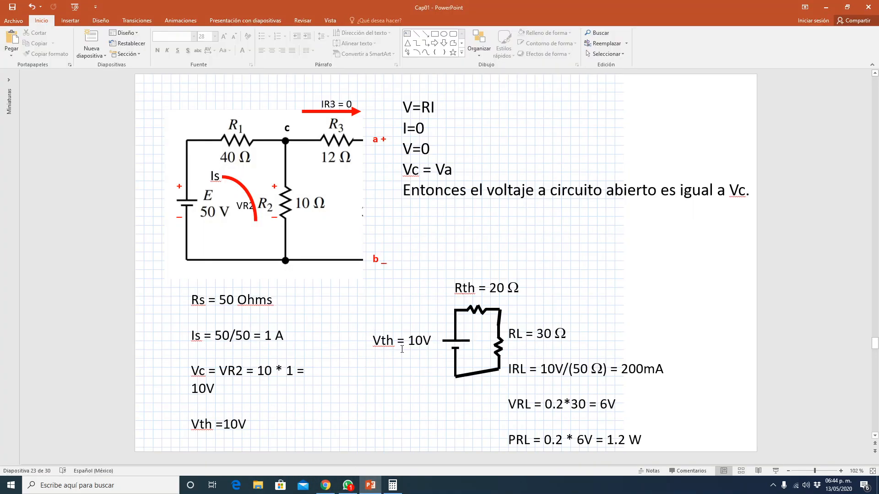
scroll(401, 350, "up", 2)
scroll(404, 352, "down", 1)
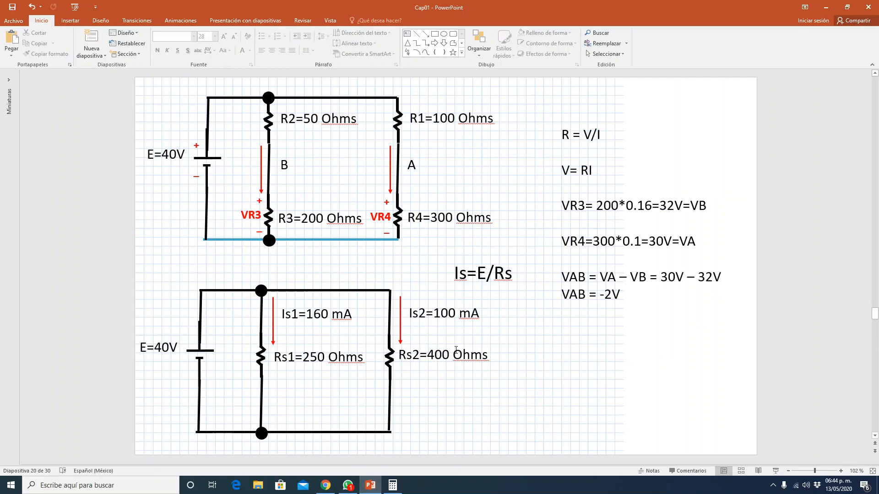
scroll(405, 351, "up", 1)
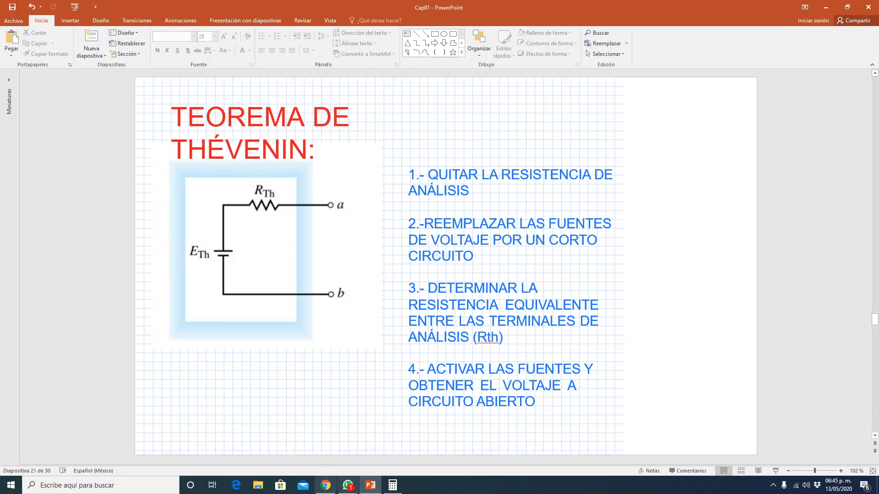
- Return to the circuit in Multisim Live and delete the voltage probe, the current probe and the load resistor RL
left_click(326, 485)
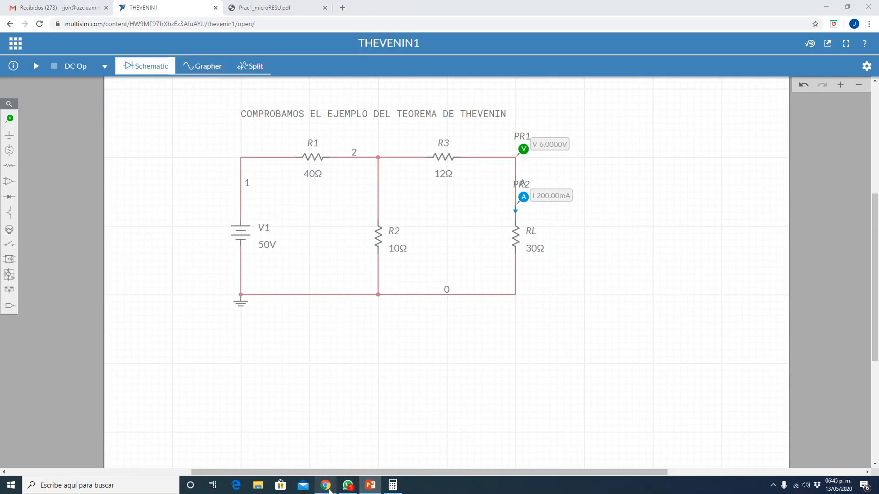
left_click(523, 150)
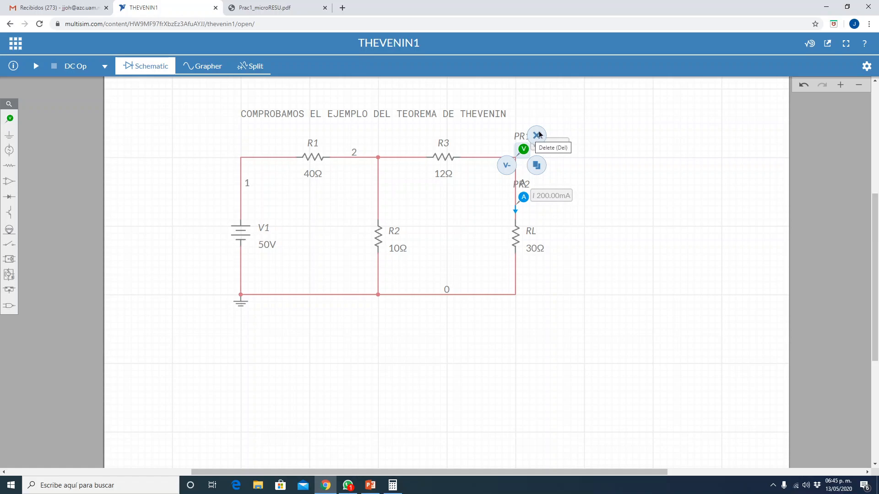
left_click(539, 135)
left_click(523, 196)
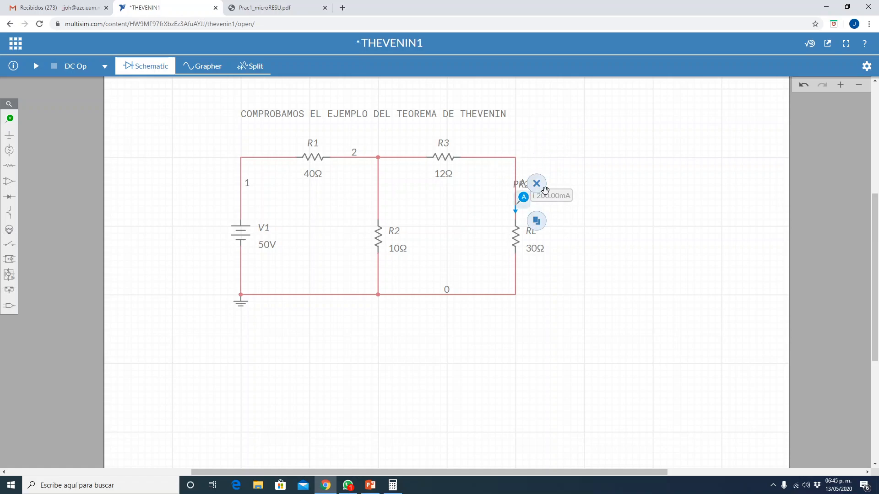
left_click(537, 184)
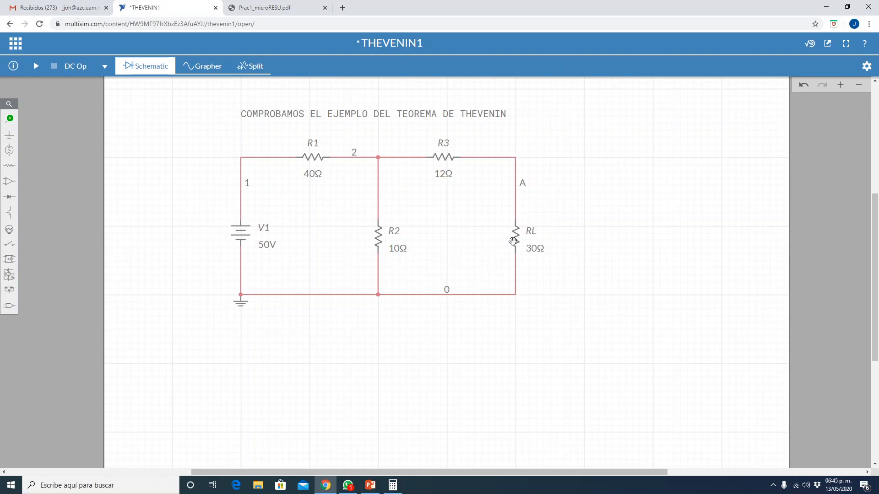
left_click(517, 239)
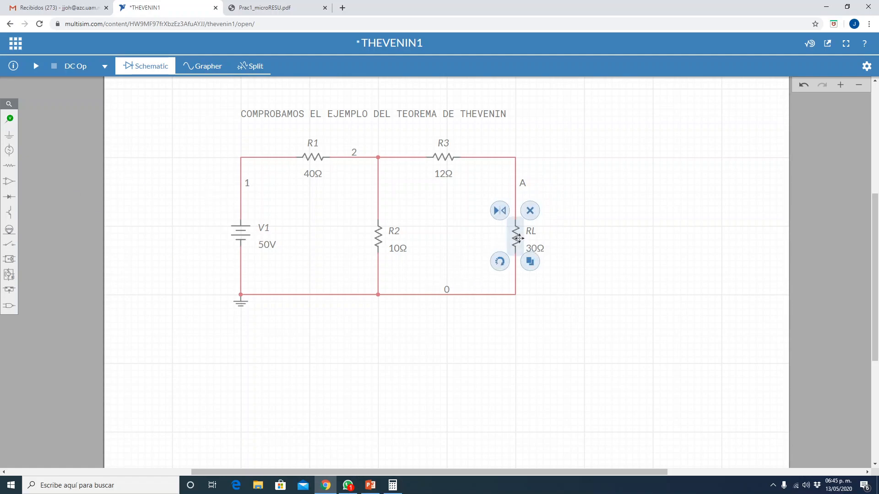
left_click(530, 212)
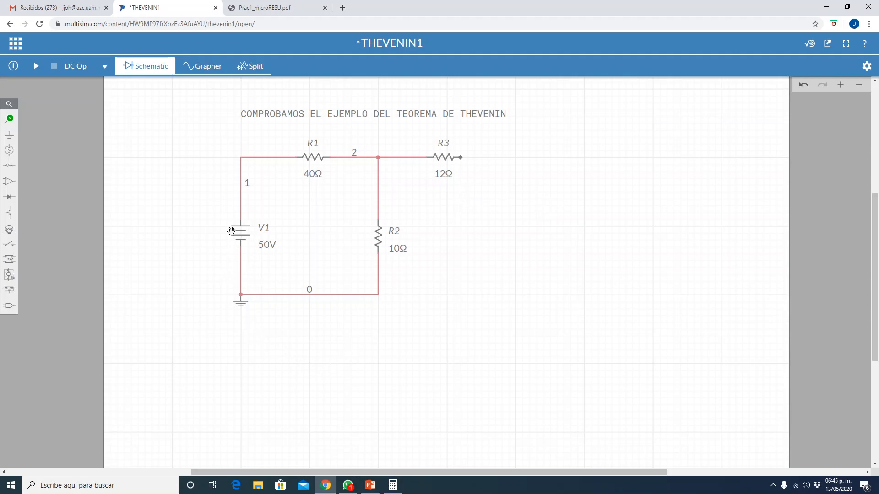
- Check the theorem steps in PowerPoint, then replace source V1 with a short circuit by deleting it and wiring R1's free end to the ground node
left_click(374, 489)
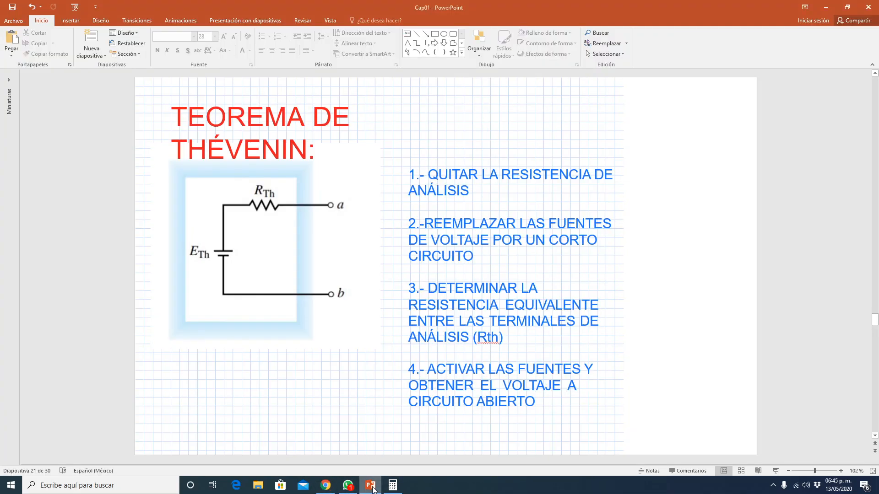
left_click(373, 490)
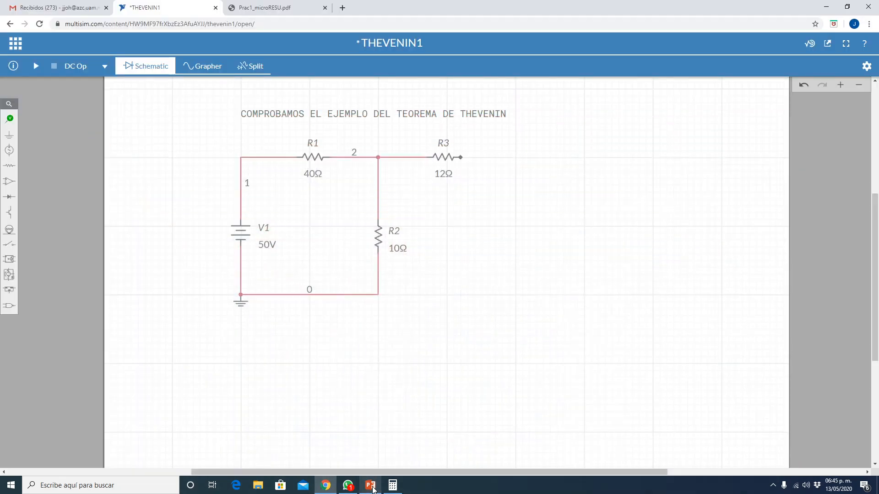
left_click(243, 232)
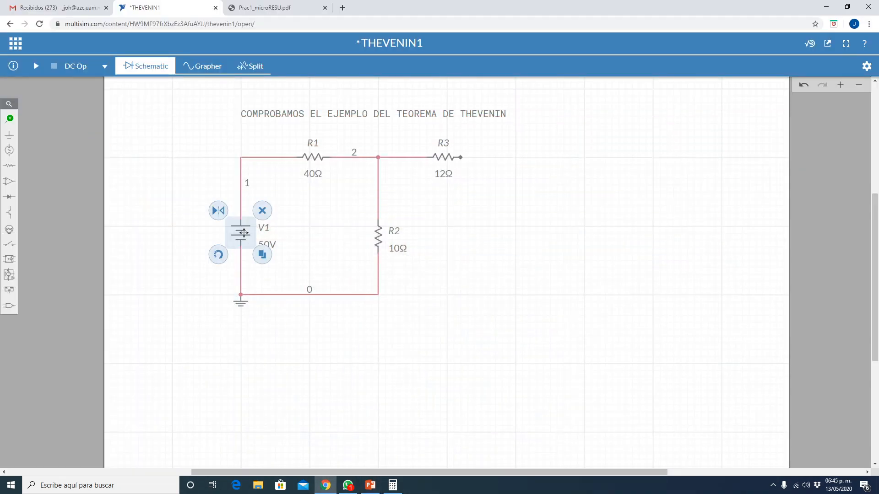
left_click(263, 212)
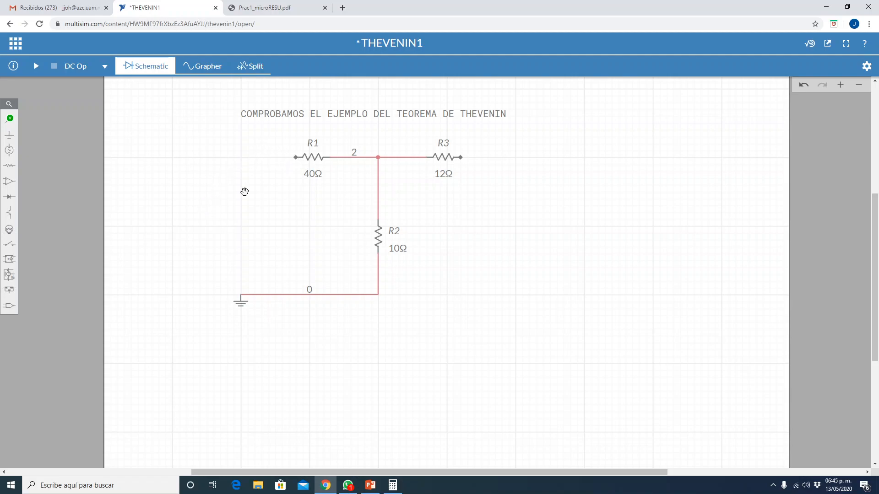
left_click(296, 157)
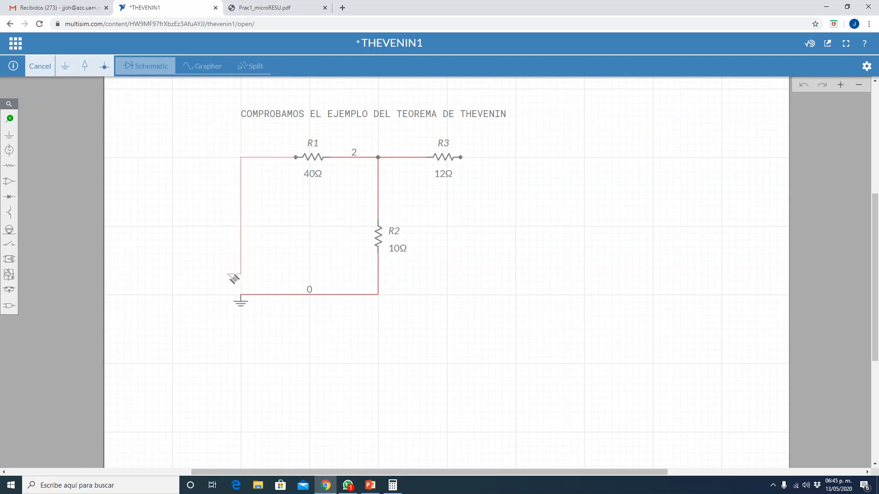
left_click(242, 295)
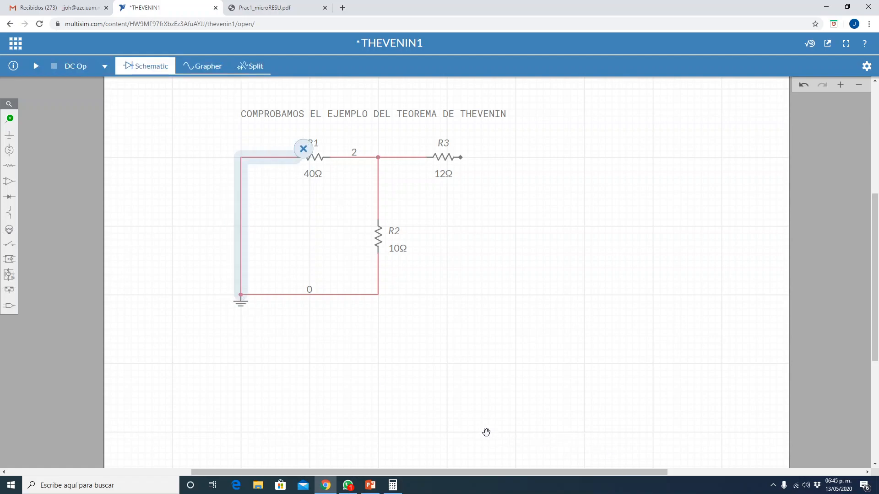
left_click(486, 433)
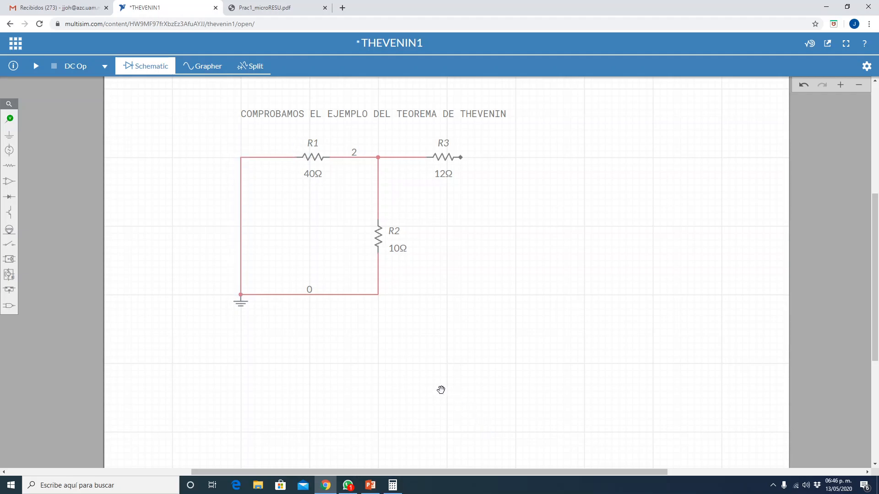
- Check the PowerPoint slide for how to determine Rth between the analysis terminals and return to the circuit
left_click(371, 486)
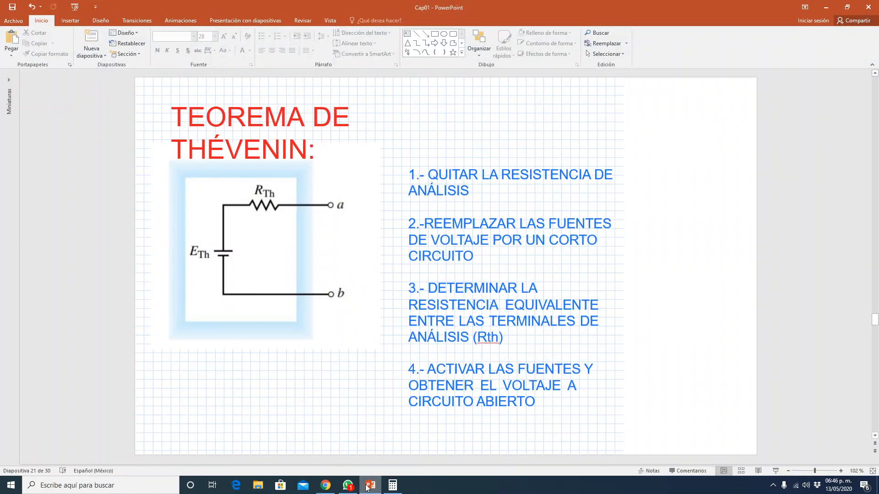
left_click(369, 487)
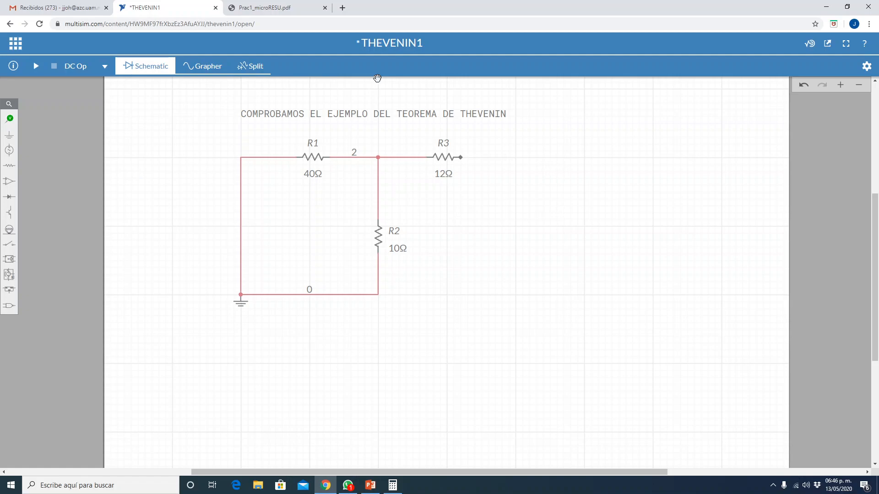
- Place a DC current source vertically beyond R2, below R3's free end, as the 1 A test source
left_click(9, 153)
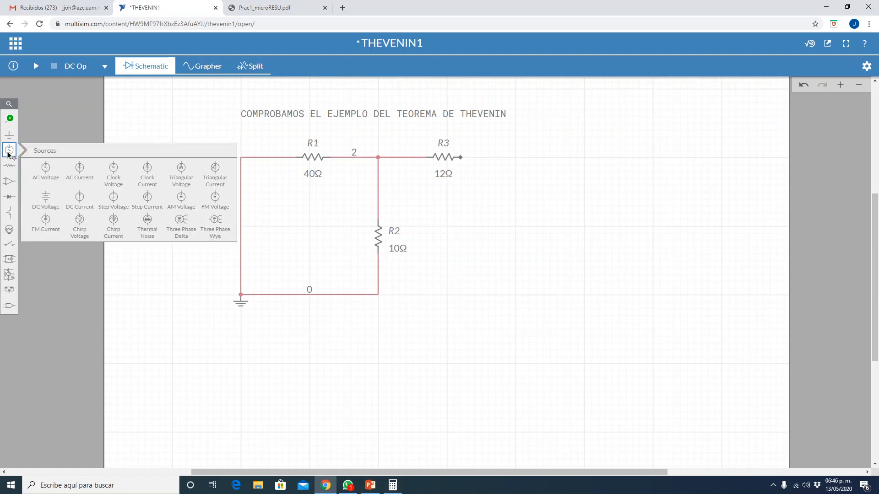
left_click(80, 202)
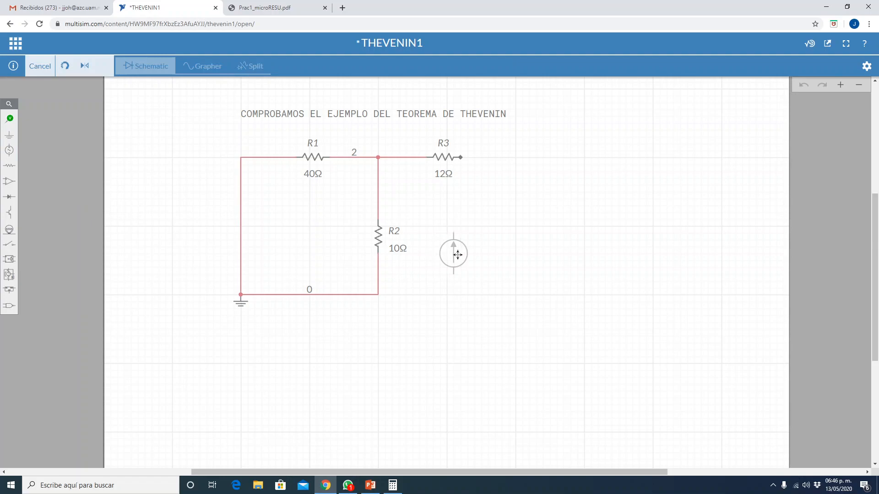
left_click(514, 226)
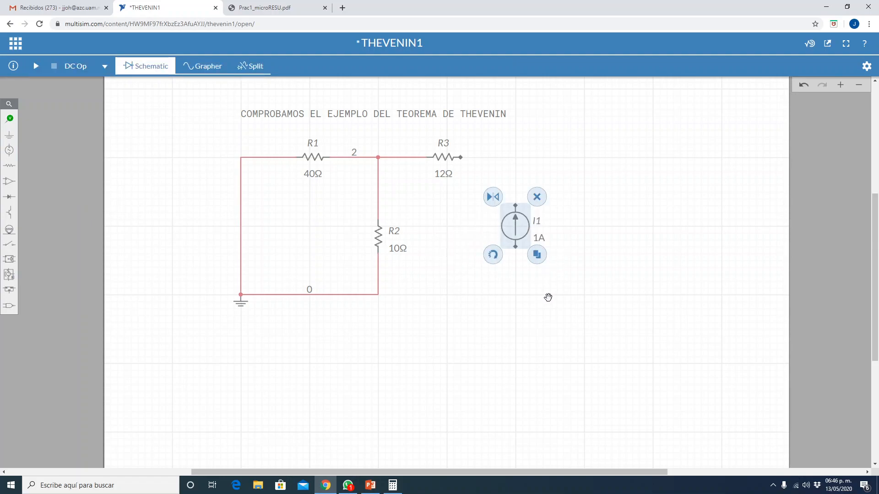
left_click(536, 329)
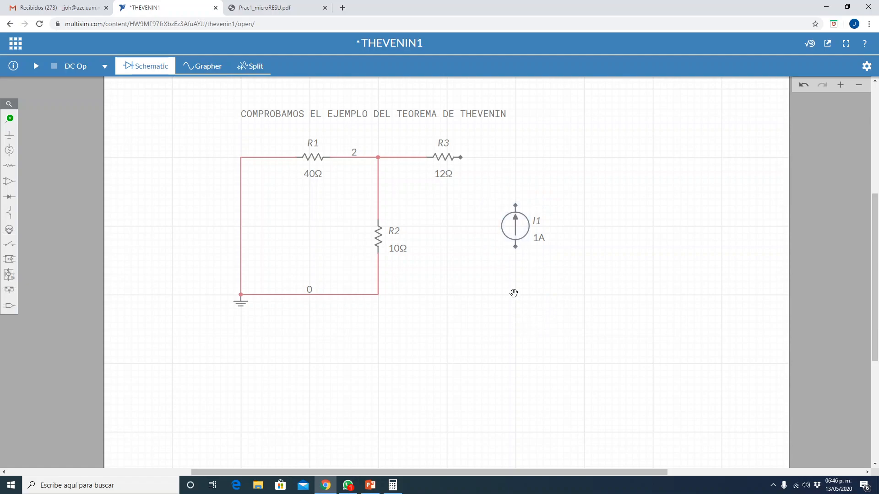
- Wire the current source's upper terminal to R3's free end and its lower terminal to the ground node below R2
left_click(516, 206)
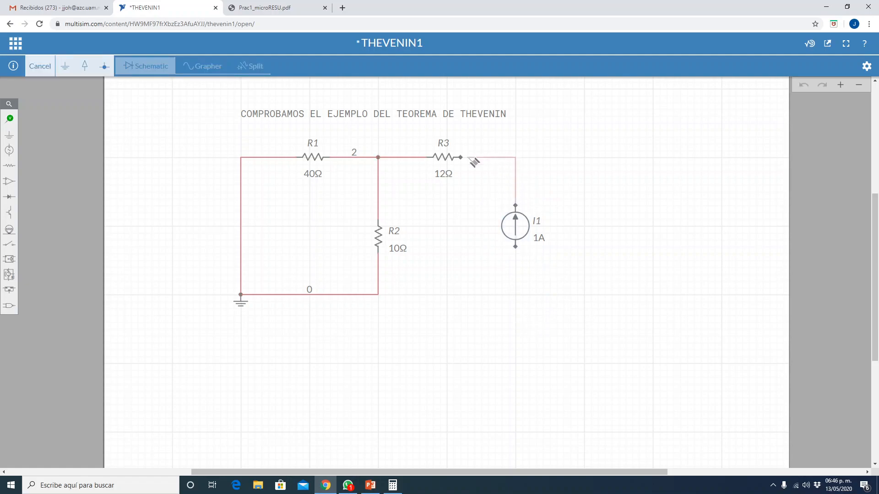
left_click(469, 159)
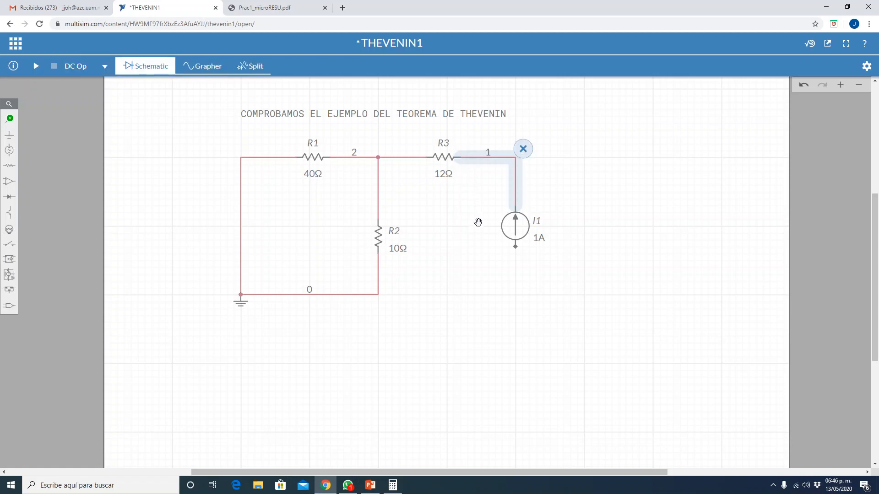
left_click(515, 247)
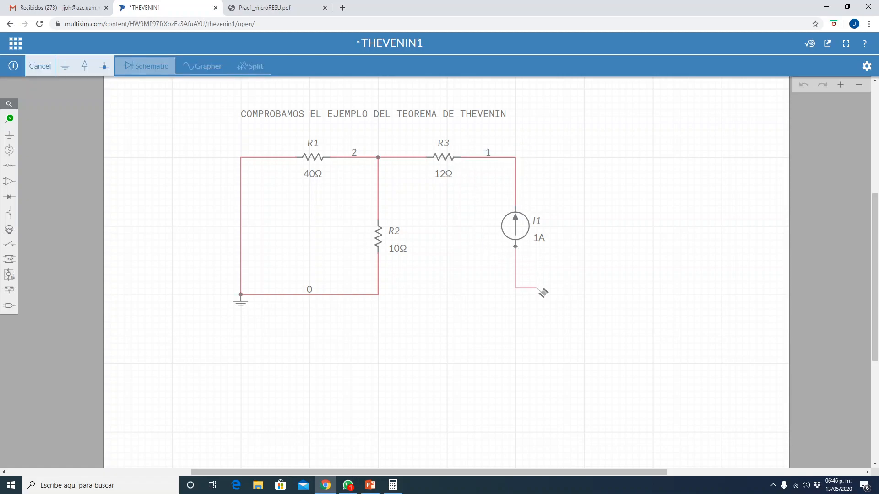
left_click(380, 296)
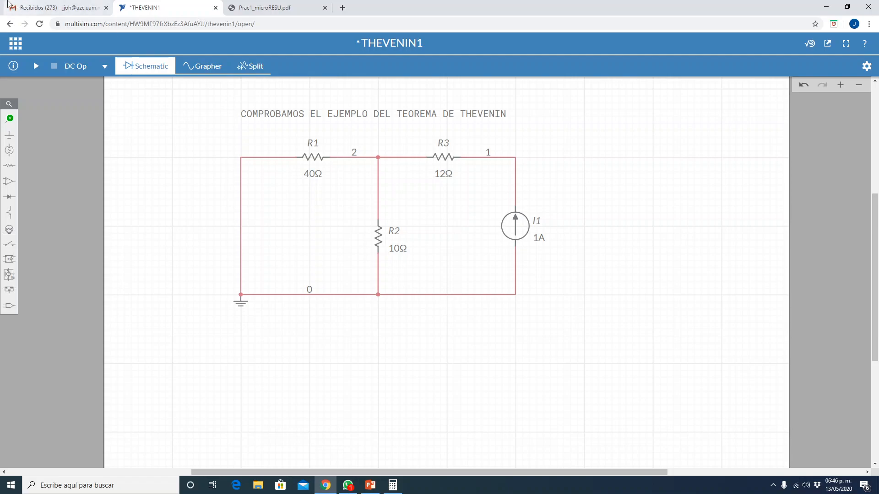
- Replace the text of the annotation above the circuit with "ENCONTRAR LA RTH"
double_click(338, 116)
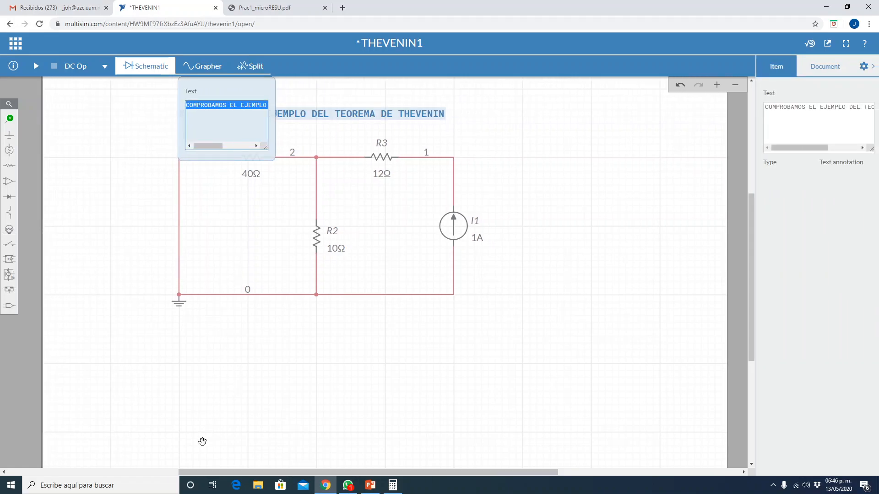
type("ENCONTRA")
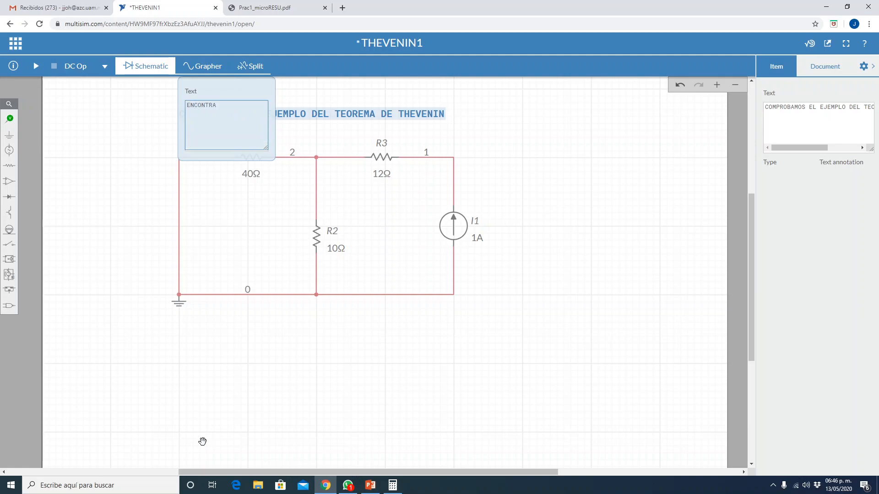
type("R LA RTHJ")
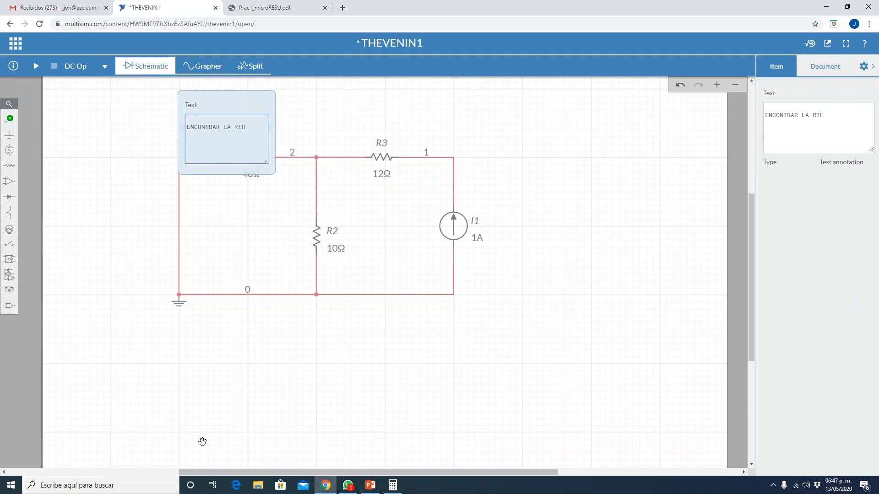
- Add the line "REEMPLAZAMOS V1 POR UN CORTO" above the annotation's existing text, checking the example slide in PowerPoint for the source
type("REEMPLAZAMOS V")
key("alt+Tab")
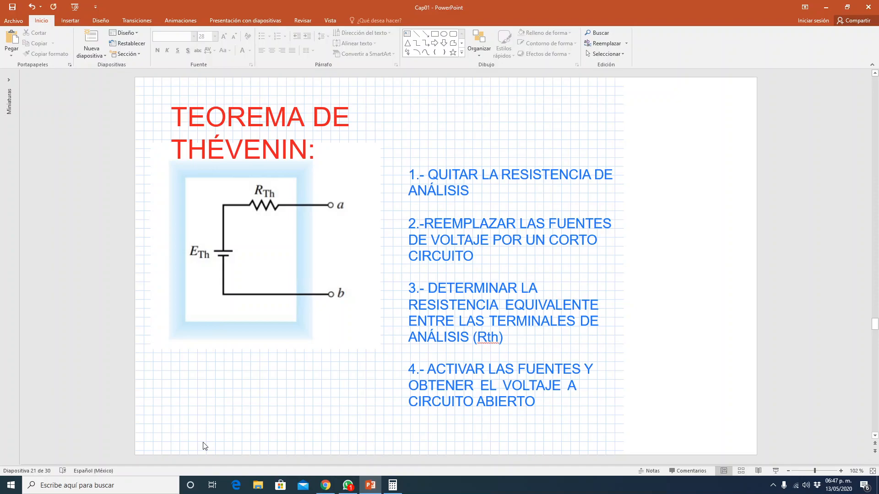
scroll(205, 446, "down", 1)
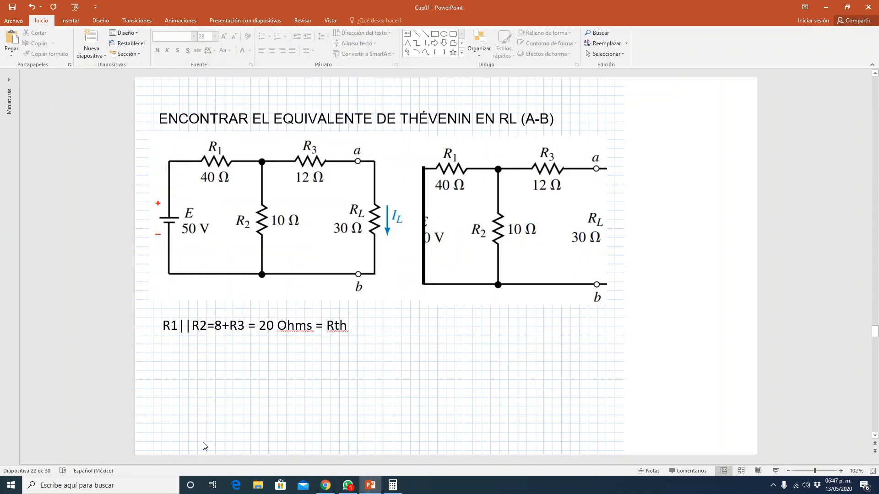
key("alt+Tab")
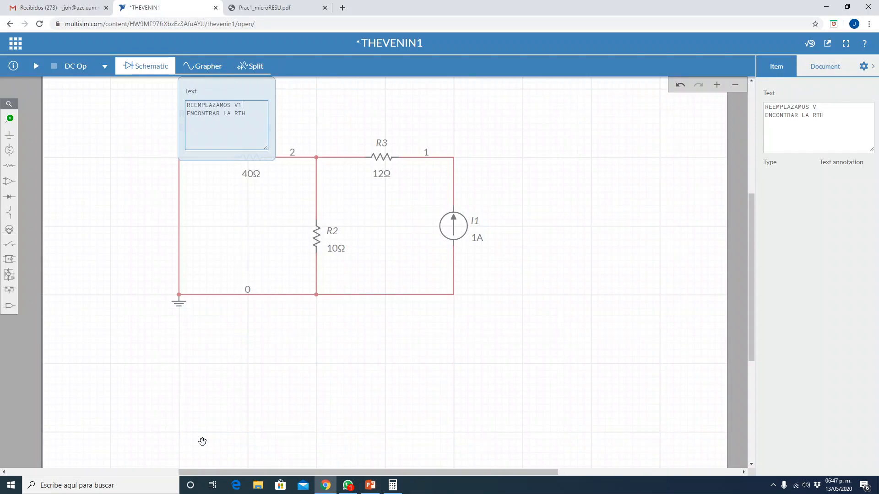
type("POR UN ")
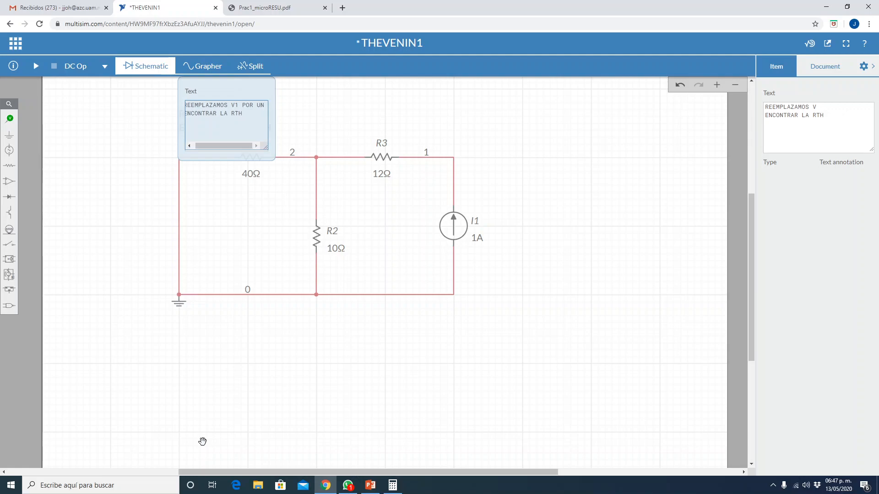
type("CORTE")
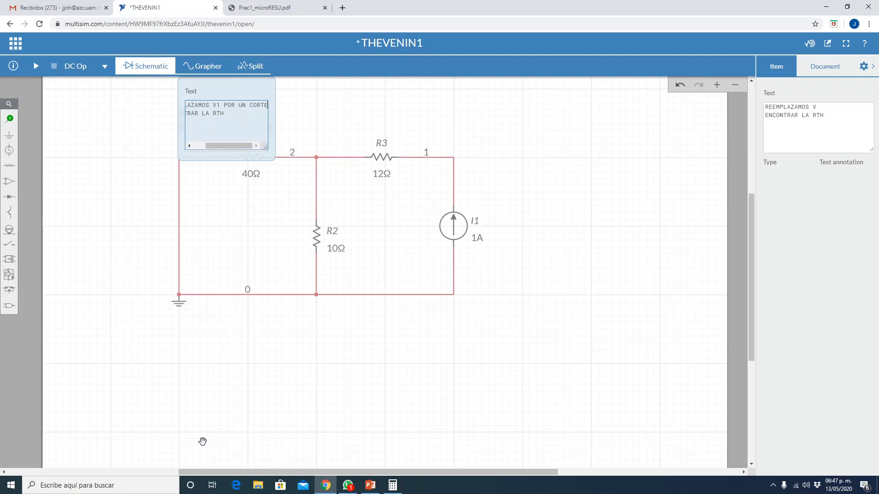
key("BackSpace")
type("O")
key("Right")
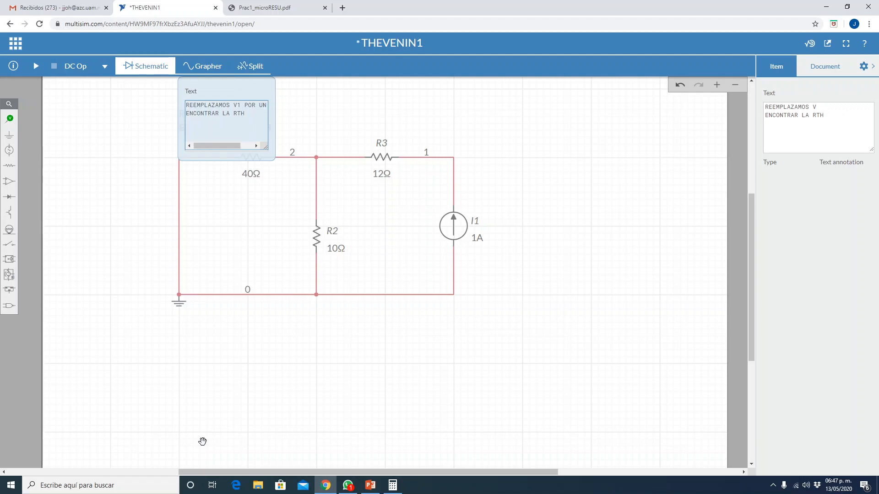
- Change the annotation's second line to "Y ENCONTRAMOS LA RTH" and move the annotation slightly up, clear of R1's label
type("Y")
key("BackSpace")
key("BackSpace")
type("Y")
key("Right")
key("Right")
key("Right")
key("BackSpace")
type("MOS")
left_click(308, 119)
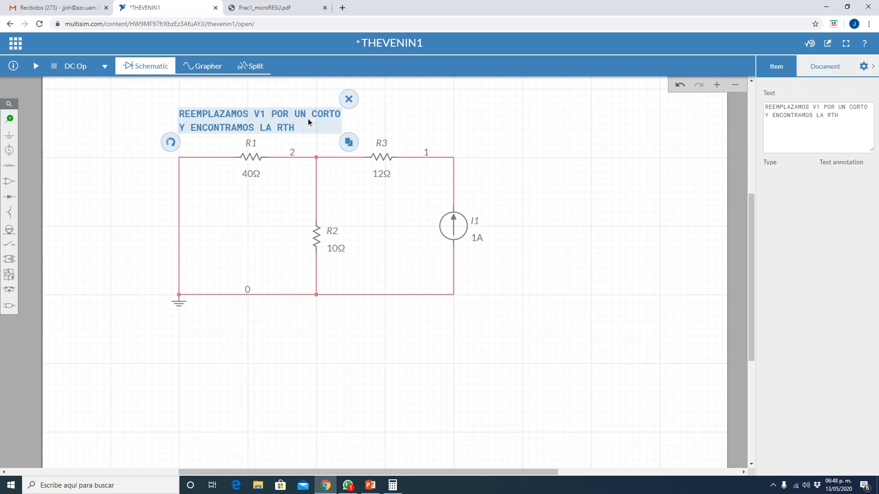
mouse_move(306, 120)
left_mouse_down()
mouse_move(305, 106)
mouse_move(297, 117)
left_mouse_up()
left_click(333, 391)
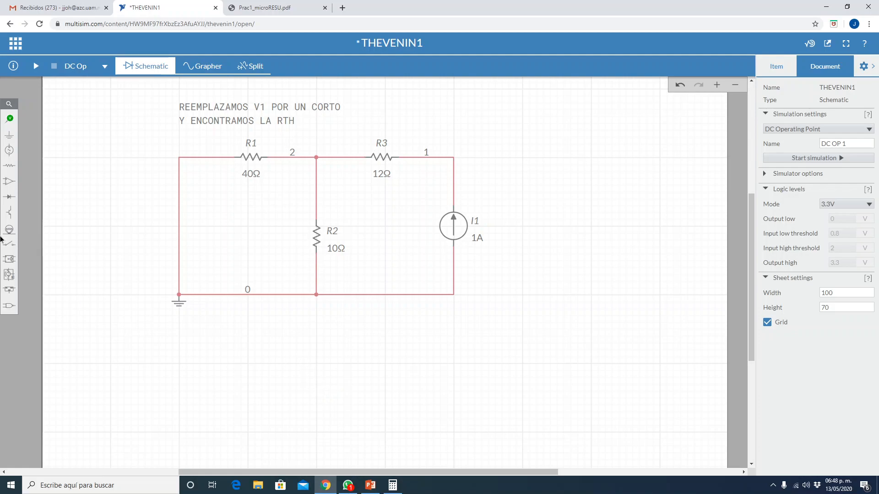
- Start saving the schematic as a new circuit and name it THEVENIN2
left_click(14, 44)
left_click(38, 107)
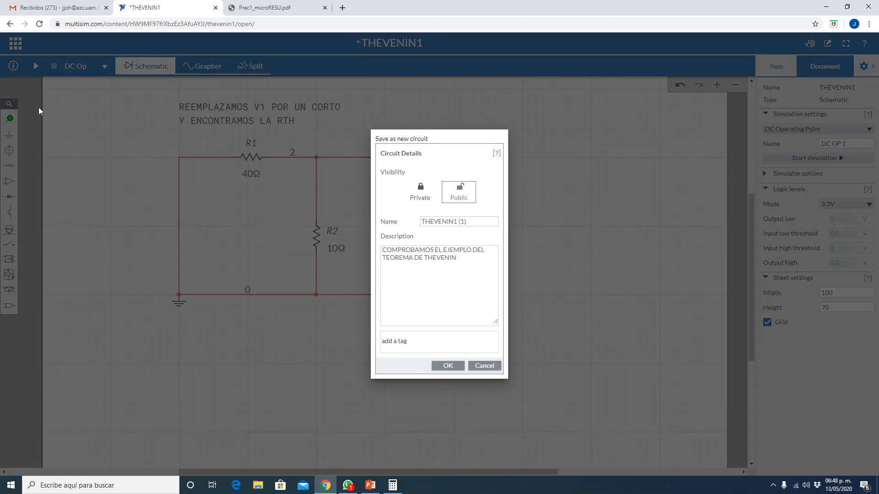
left_click(469, 223)
triple_click(469, 221)
left_click(470, 222)
type("2")
- Change the new circuit's description to "DETERMINACIÓN DE LA RESISTENCIA DE THÉVENIN"
left_click(405, 260)
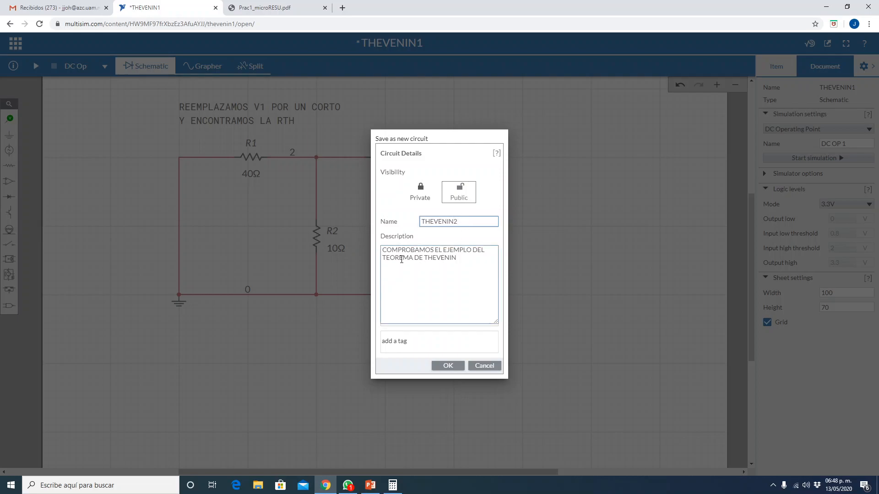
left_click_drag(383, 252, 491, 250)
type("DETERMINA")
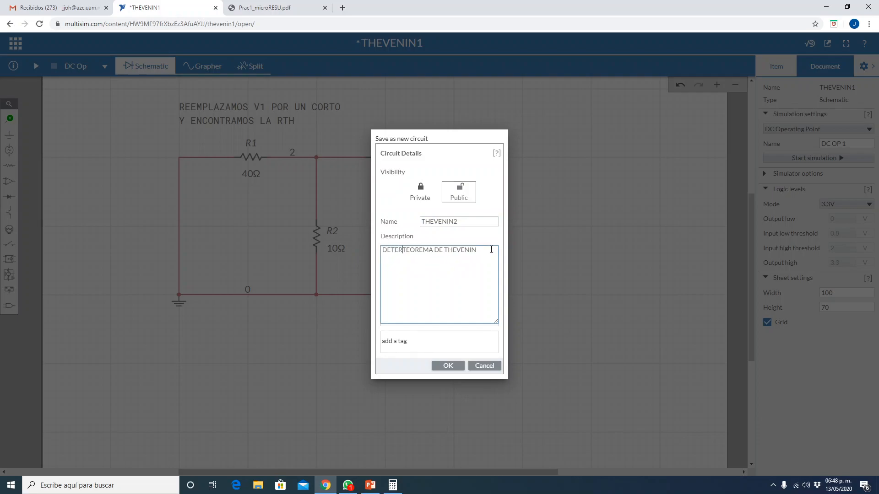
type("CIÓN DE")
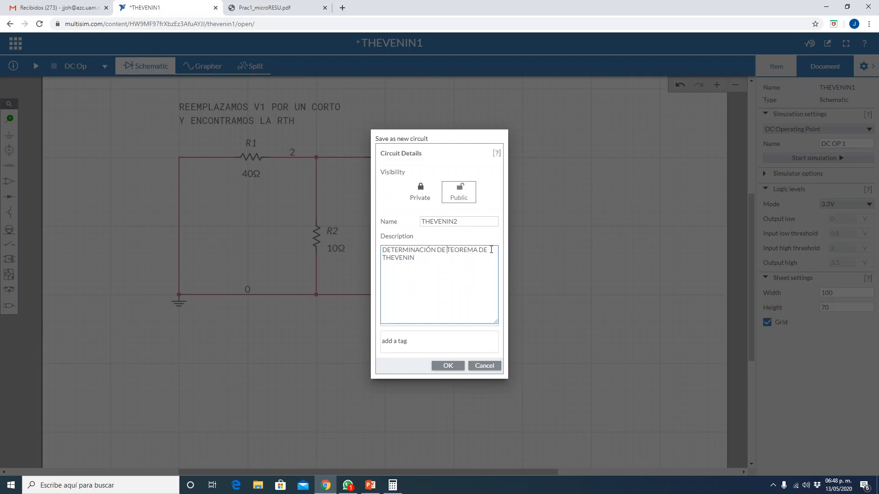
key("Delete")
key("Delete")
key("Delete")
key("Delete")
key("Delete")
key("Delete")
key("Delete")
key("Delete")
key("Delete")
key("Delete")
key("Delete")
type("LA")
key("Return")
type("REIS")
key("BackSpace")
key("BackSpace")
type("SISTENCIA")
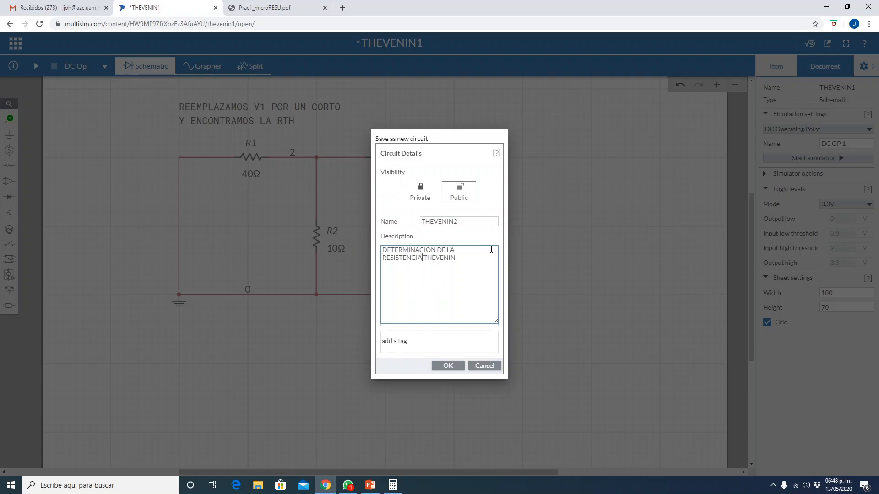
type(" DE")
key("BackSpace")
type("É")
- Add the suggested tag "thevennin" and save the new circuit
left_click(392, 342)
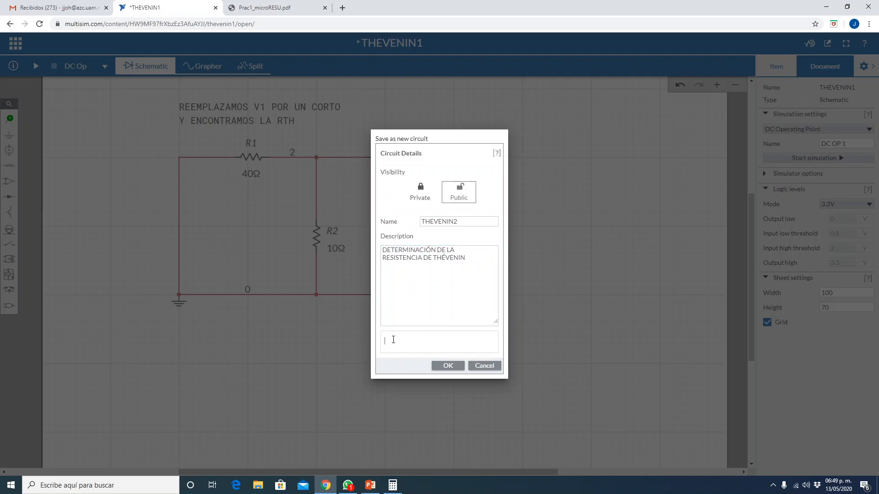
type("TH")
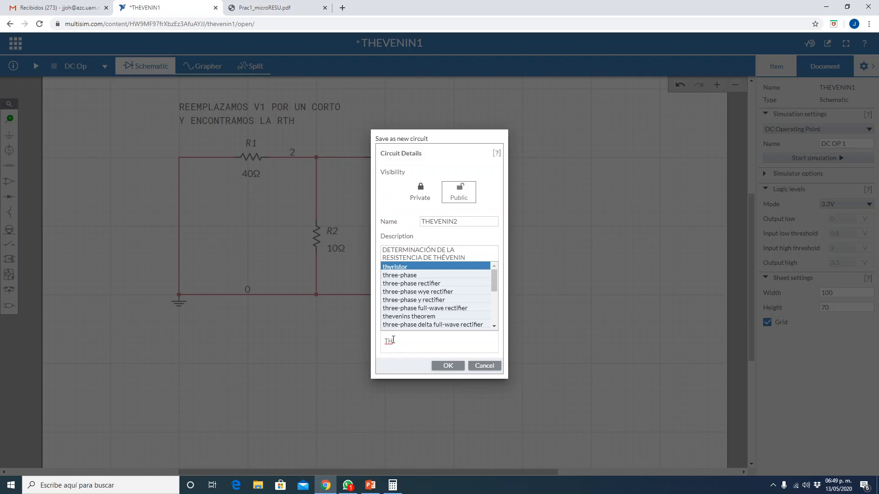
type("E")
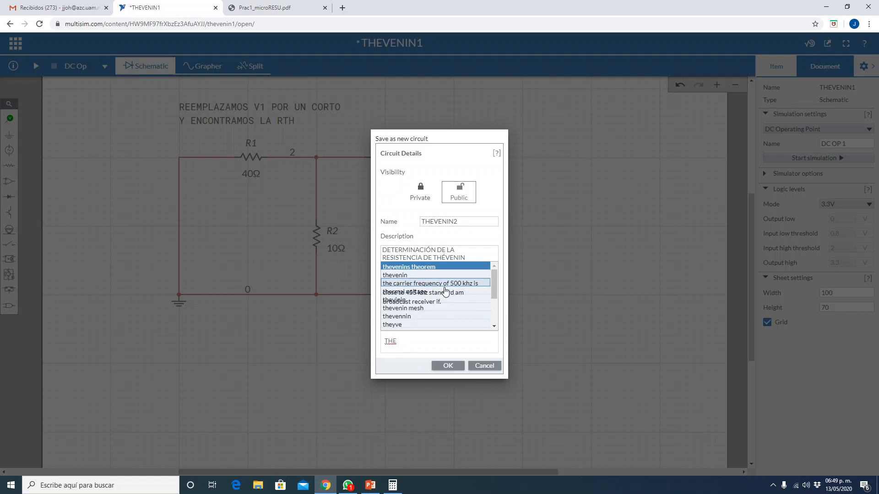
left_click(423, 317)
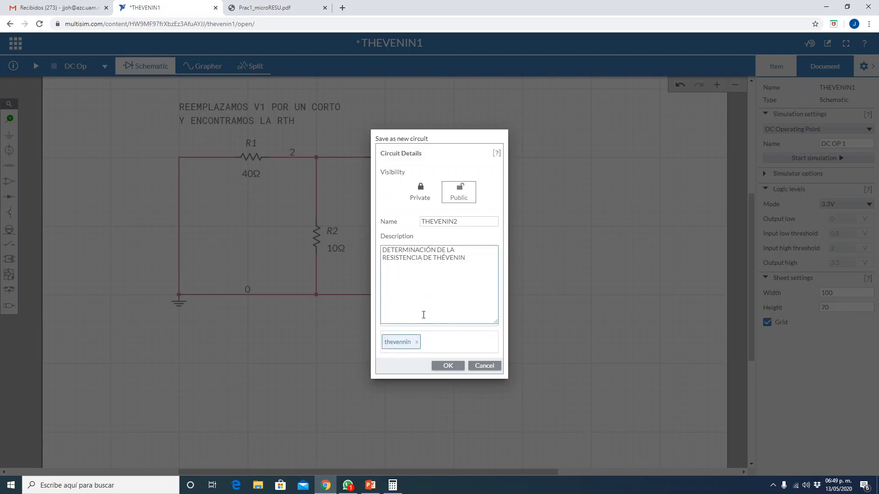
left_click(447, 366)
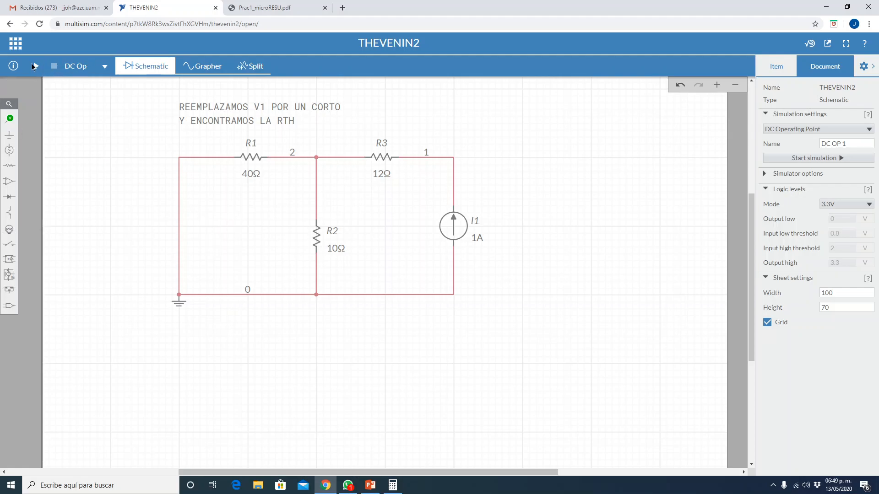
- Place a voltage probe on node 1, at the wire corner between R3 and the current source
left_click(36, 67)
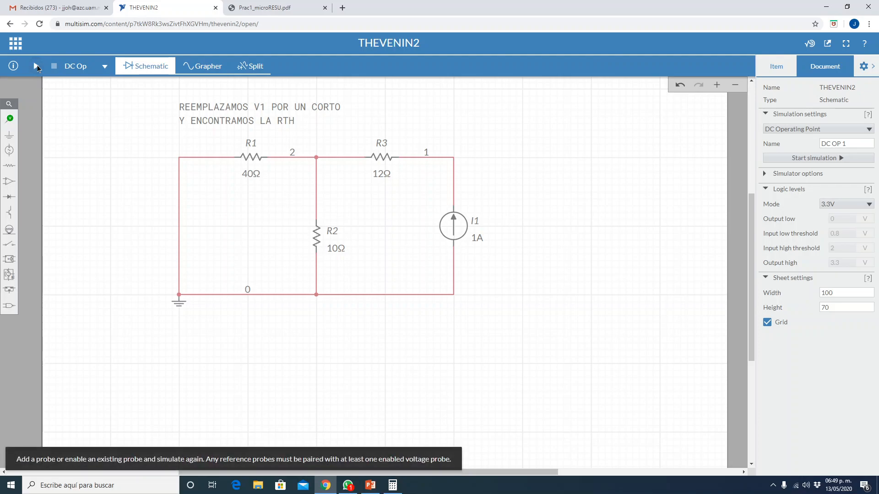
left_click(10, 119)
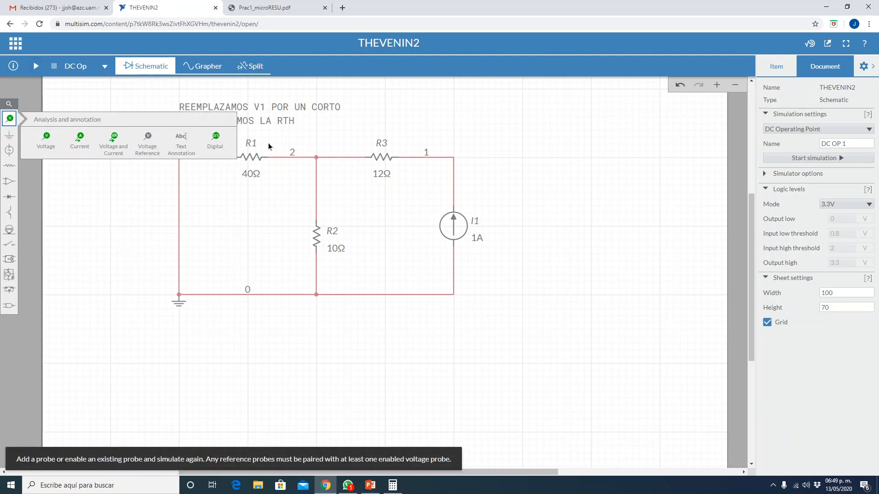
left_click(46, 139)
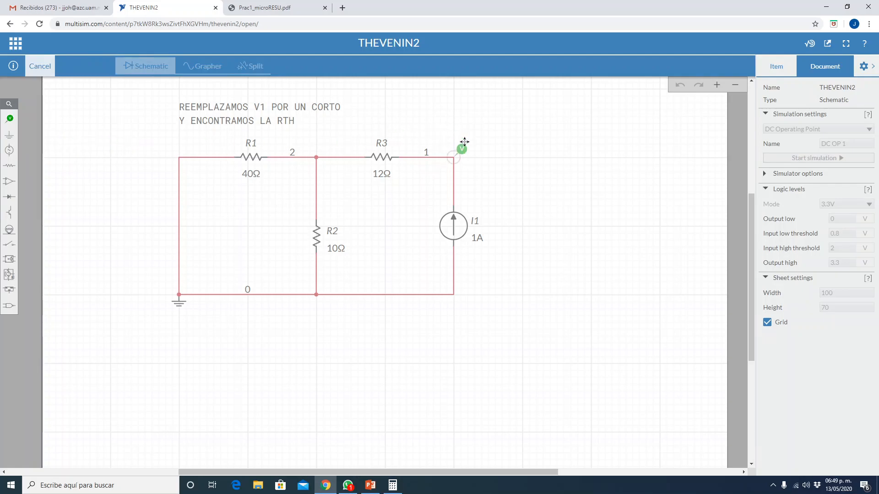
left_click(464, 144)
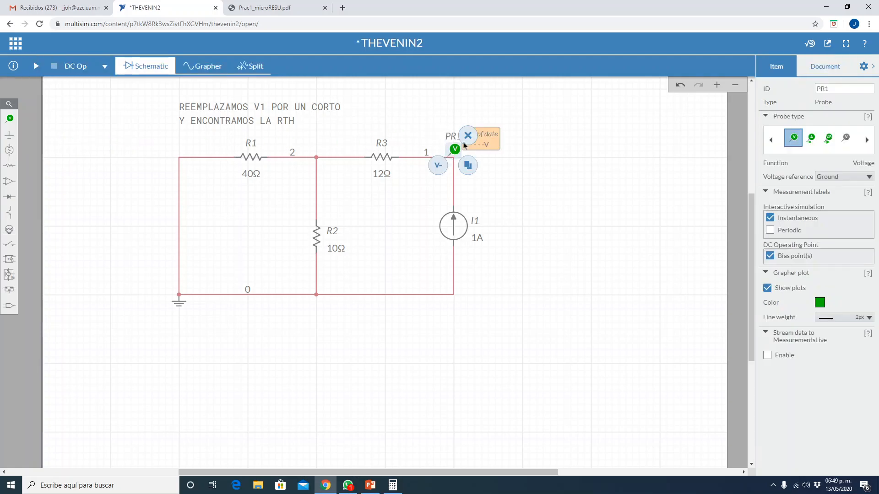
left_click(535, 185)
- Run the DC Op simulation and switch to PowerPoint to compare the probe reading with the slide's Rth calculation
left_click(36, 67)
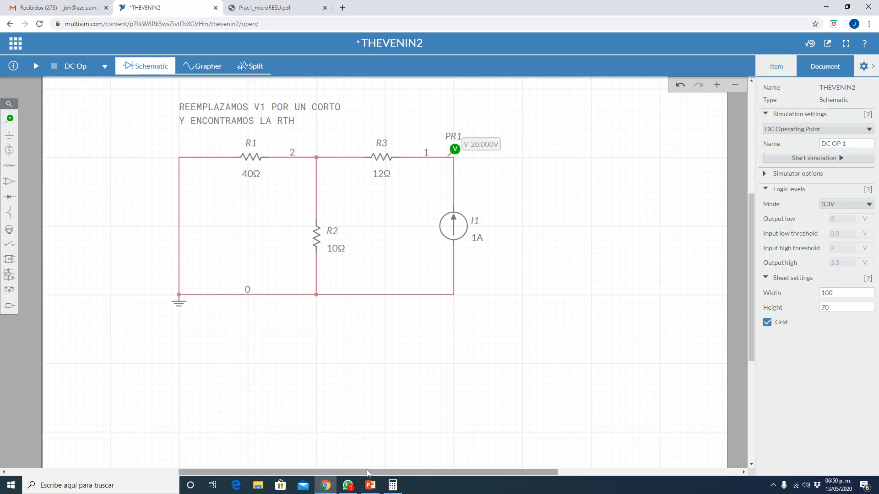
left_click(371, 485)
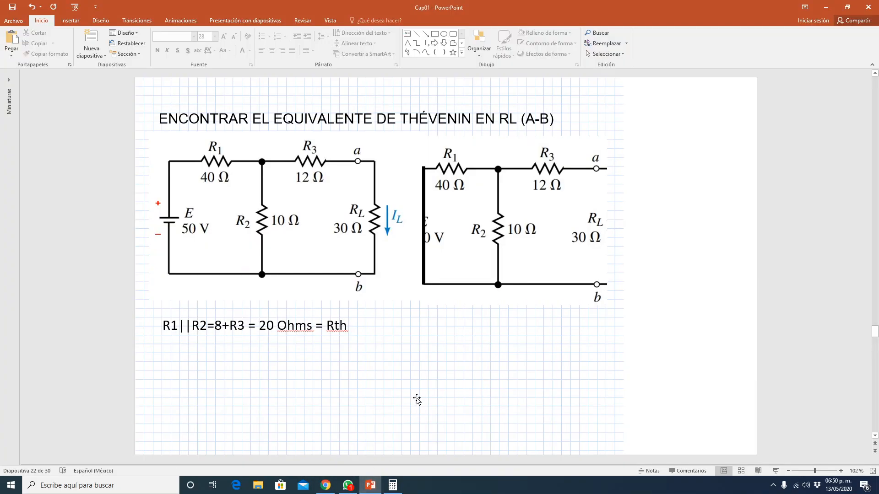
- Review the Thévenin voltage calculation and equivalent circuit on the next slide, and switch back to Multisim Live
scroll(417, 399, "down", 1)
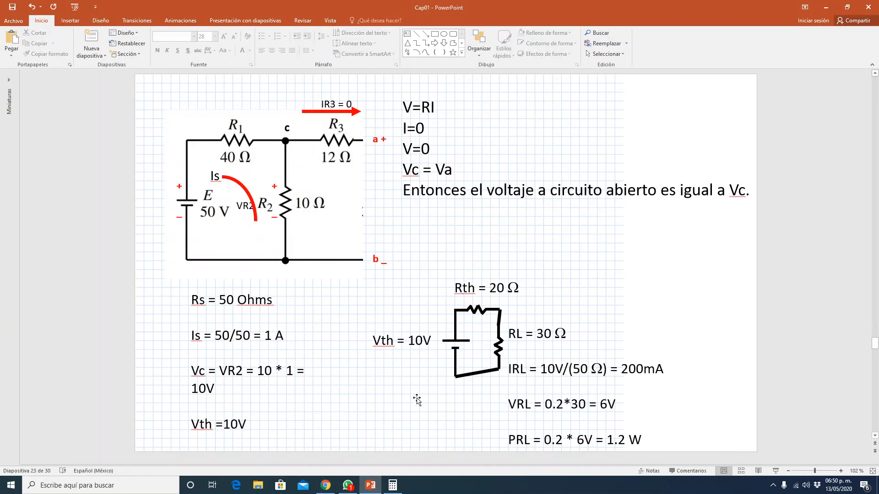
left_click_drag(457, 290, 523, 288)
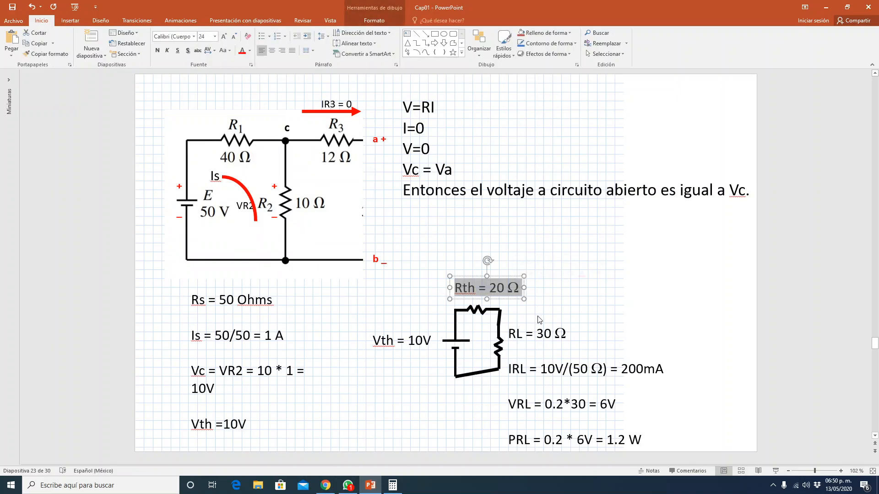
left_click(415, 420)
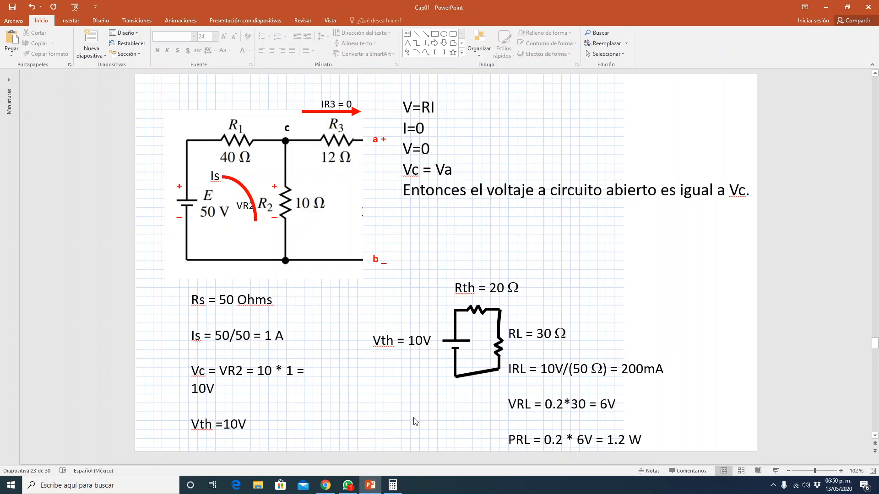
key("alt+Tab")
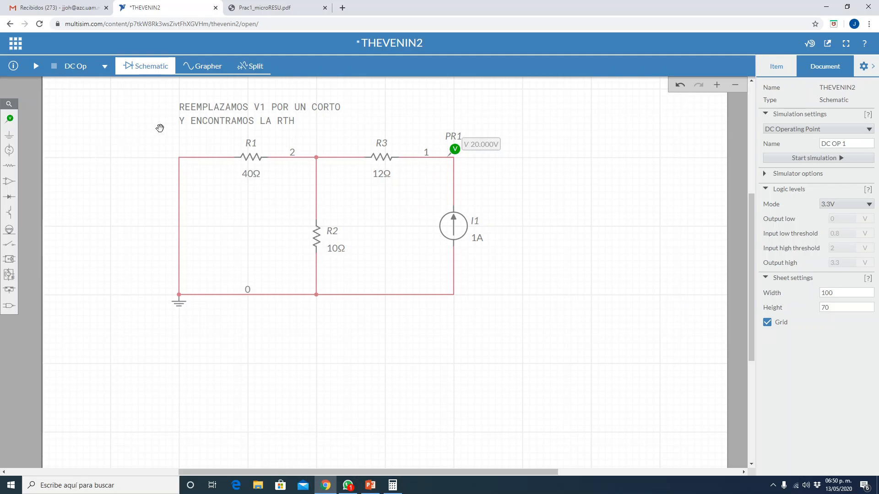
- Change the first line of the note above the circuit to "REEMPLAZAMOS RL POR UN CIRCUITO ABIERTO"
double_click(242, 106)
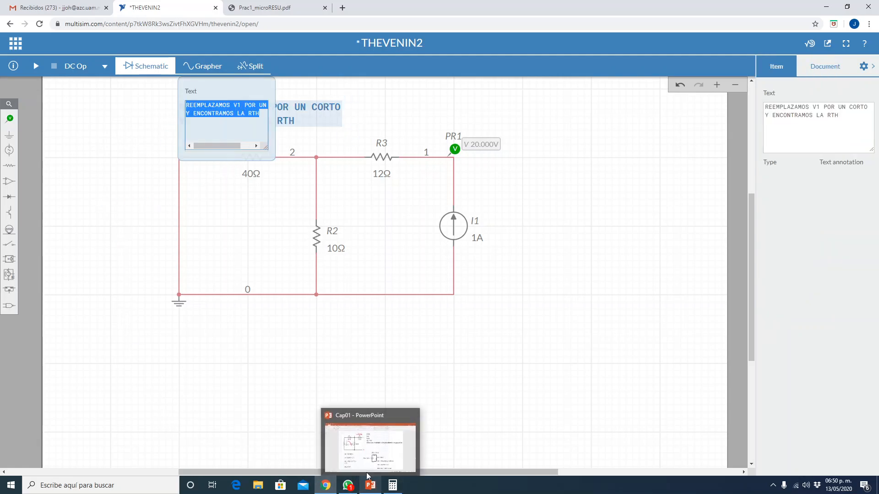
left_click(241, 108)
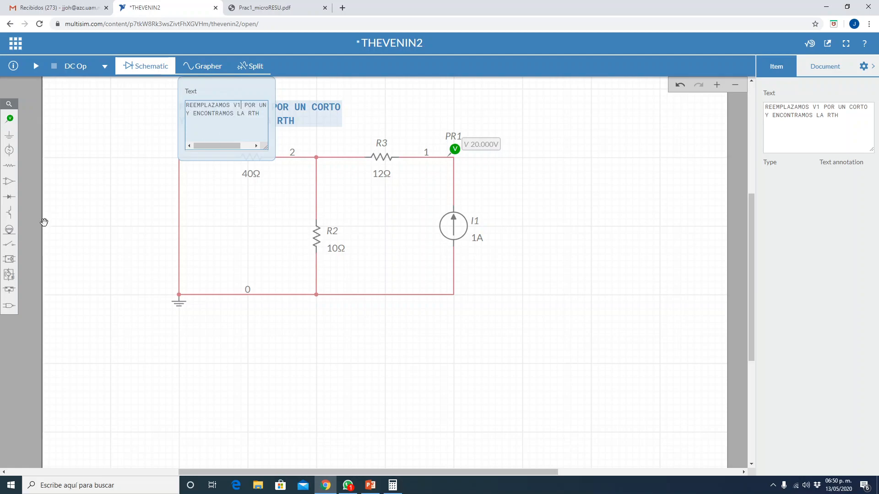
key("BackSpace")
key("BackSpace")
type("RL")
key("Right")
key("Right")
key("Right")
key("Right")
key("Right")
key("Right")
key("Right")
key("Right")
key("Right")
key("Right")
key("Right")
key("Right")
key("Right")
key("Right")
key("Right")
key("Right")
key("Right")
key("Right")
key("Left")
key("Left")
key("Left")
key("Left")
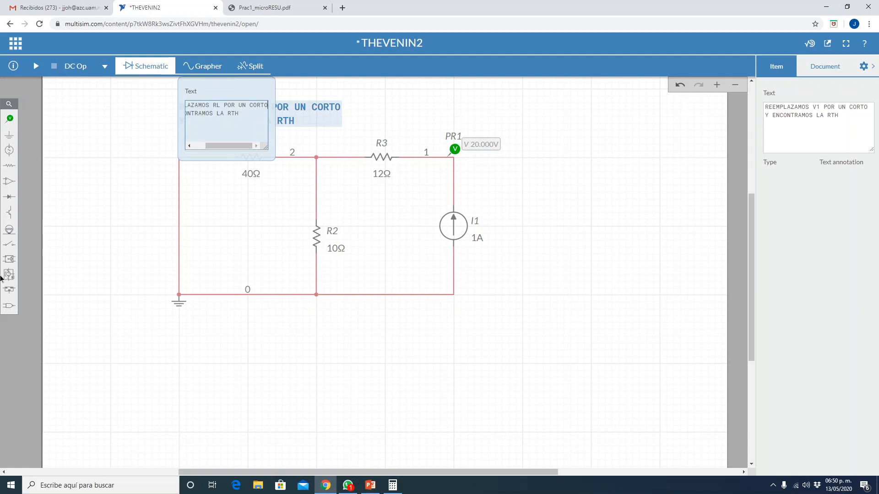
key("Left")
key("Left")
key("Left")
key("Left")
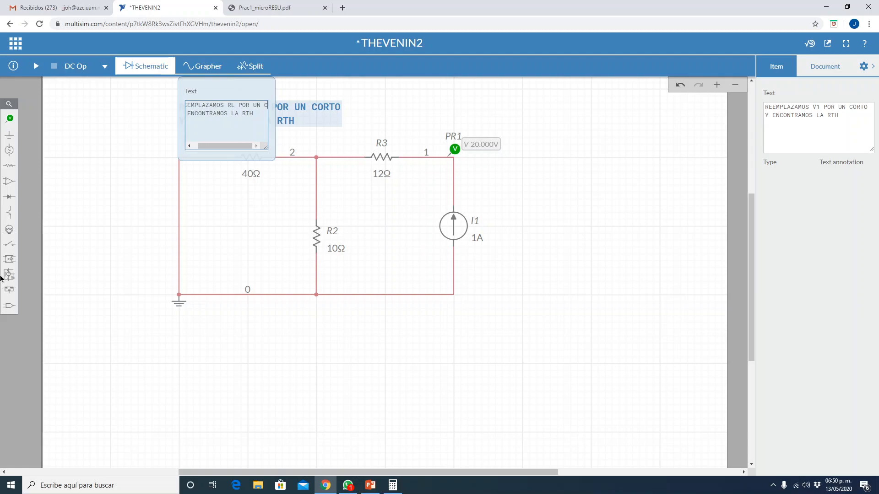
type("I")
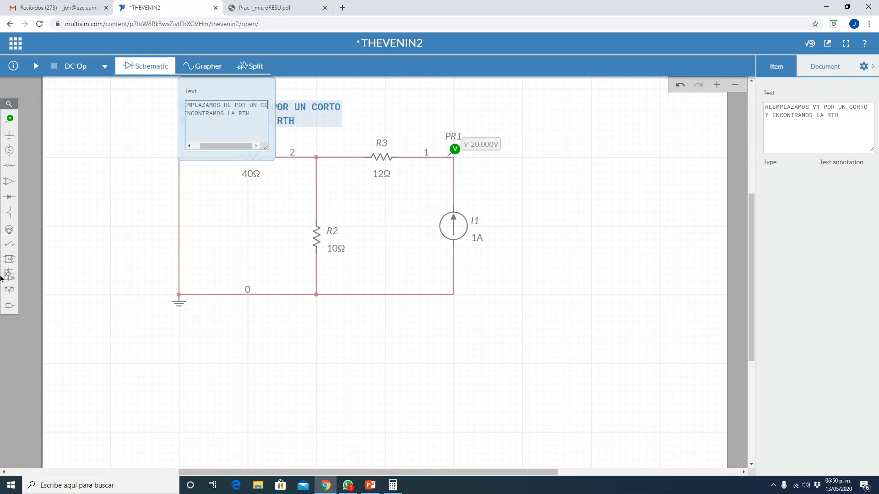
type("RCUITO ABIERTO")
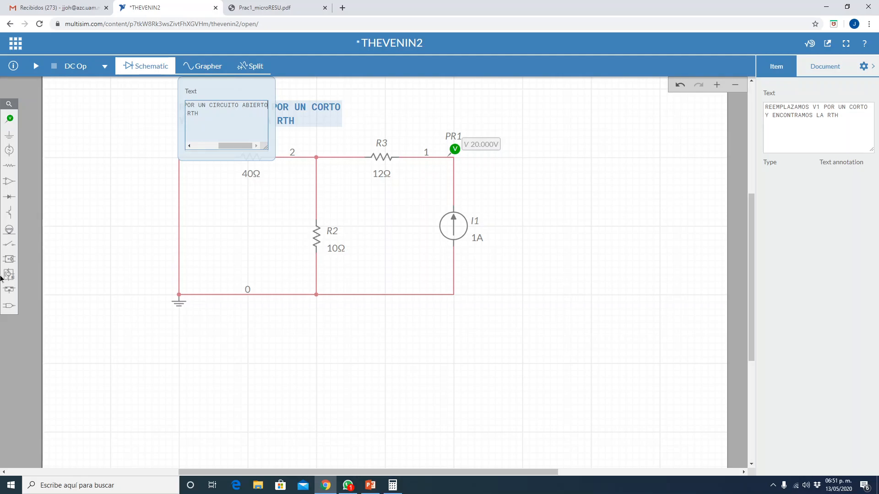
- Change the note's second line to "Y ENCONTRAMOS EL VTH" and close the text editor
key("Right")
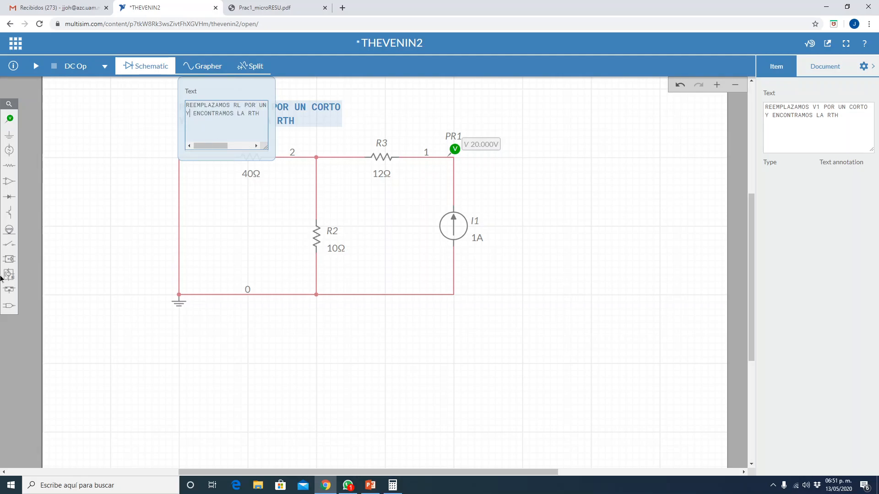
key("Right")
key("Right")
key("Right")
key("Right")
key("Delete")
key("Delete")
type("EL")
key("BackSpace")
type("V")
left_click(488, 105)
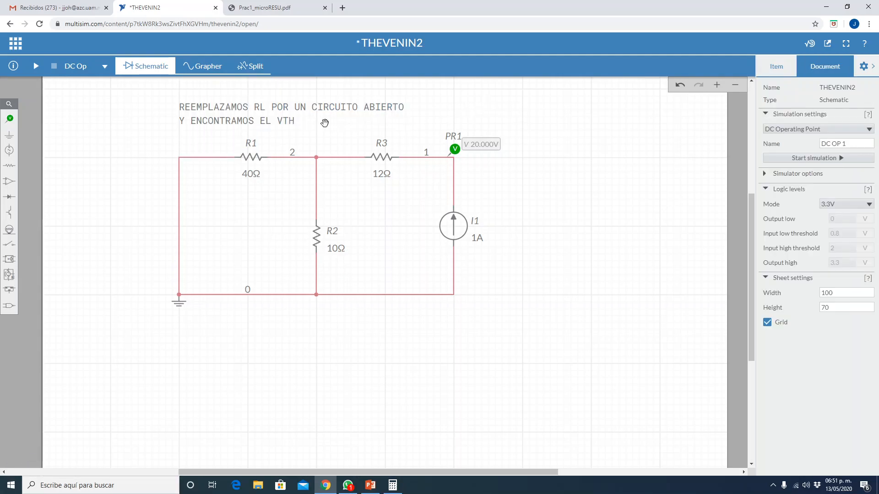
- Move the text note slightly higher above R1 and R3 and deselect it
left_click(281, 111)
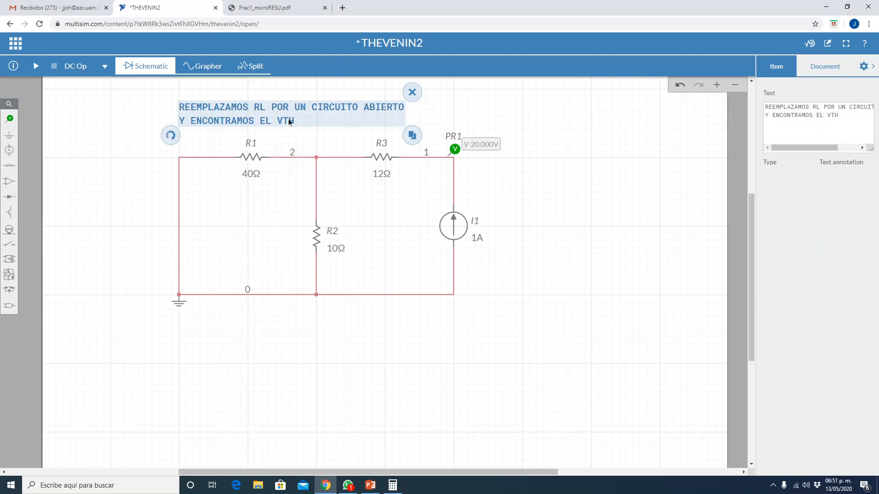
left_click(280, 102)
left_click_drag(280, 105, 280, 98)
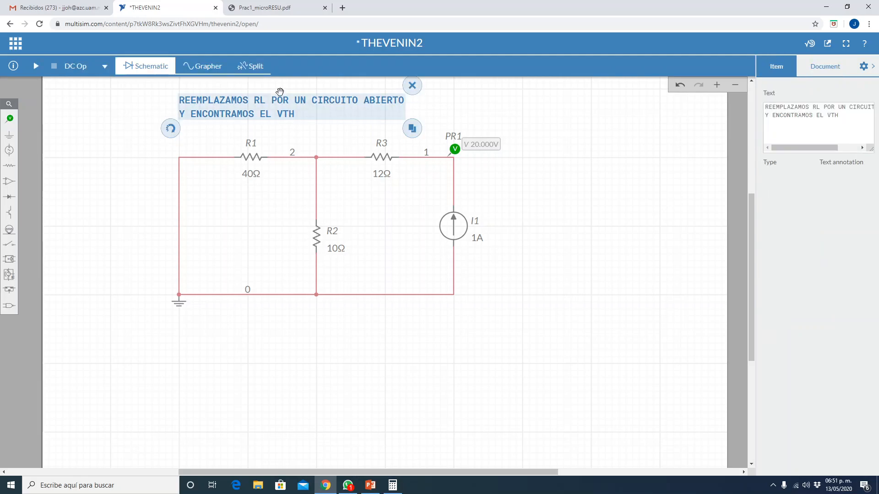
left_click(212, 484)
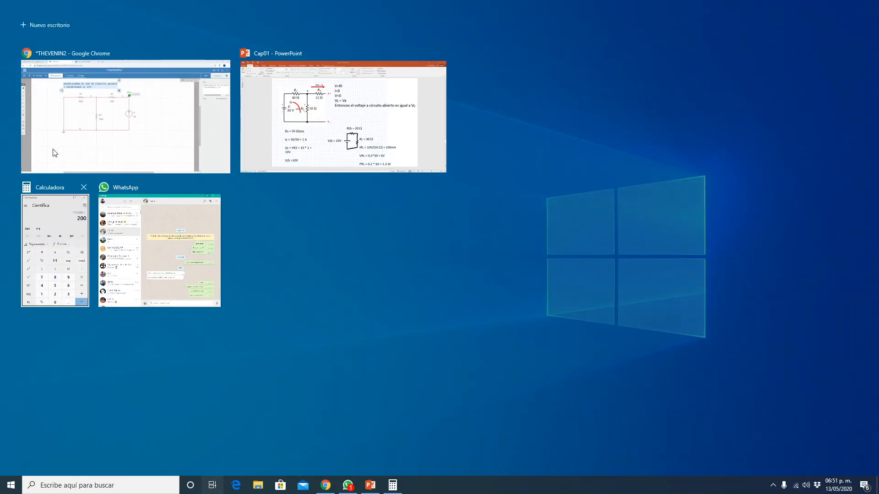
left_click(102, 152)
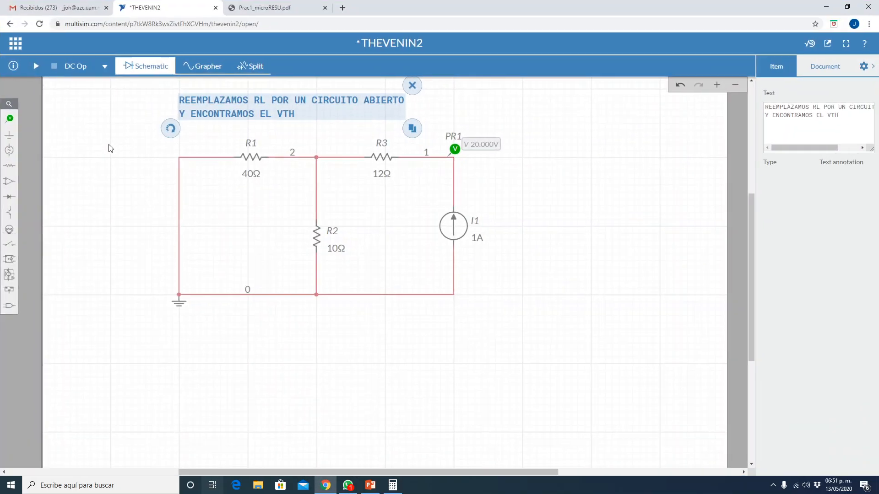
left_click(503, 310)
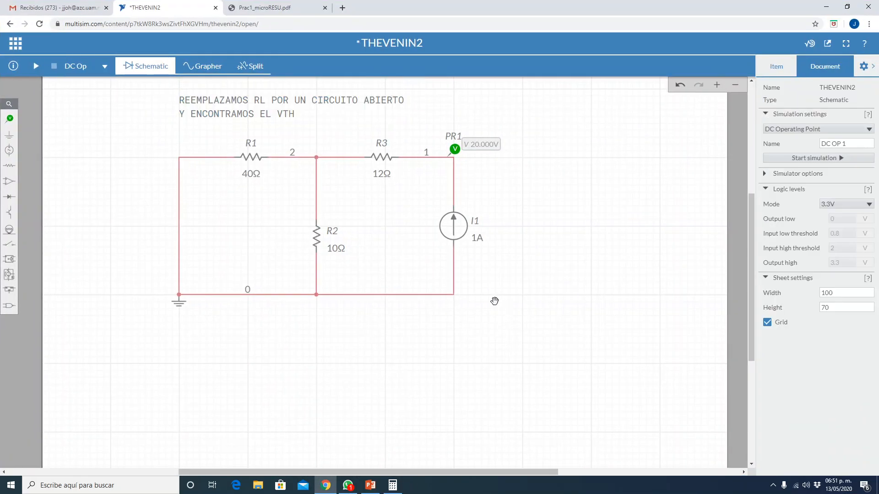
- Start saving the schematic as a new circuit and name it THEVENIN3
left_click(18, 44)
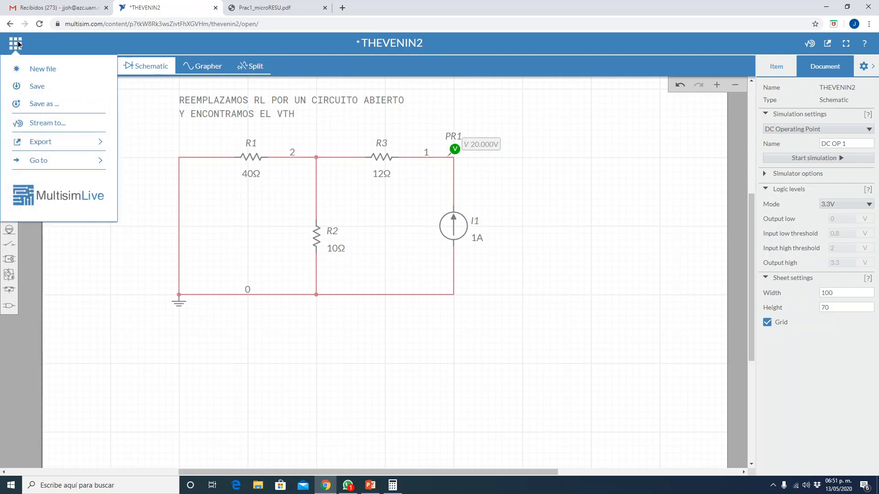
left_click(55, 104)
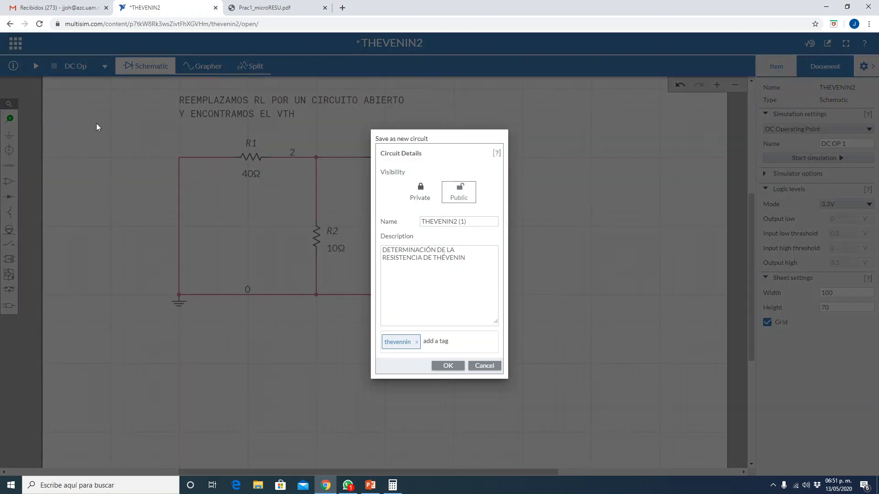
left_click(483, 218)
triple_click(483, 219)
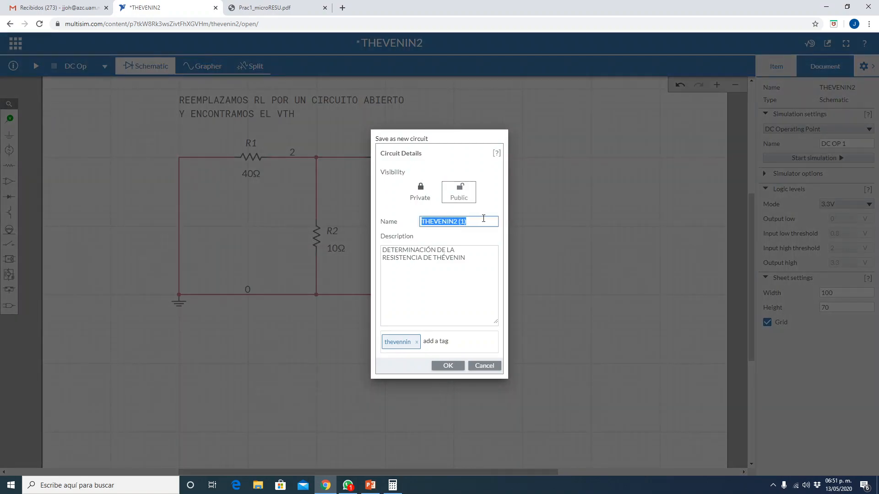
left_click(484, 218)
key("BackSpace")
type("3")
- Change the new circuit's description to "DETERMINACIÓN DEL VOLTAJE DE THÉVENIN" and save it
left_click(449, 252)
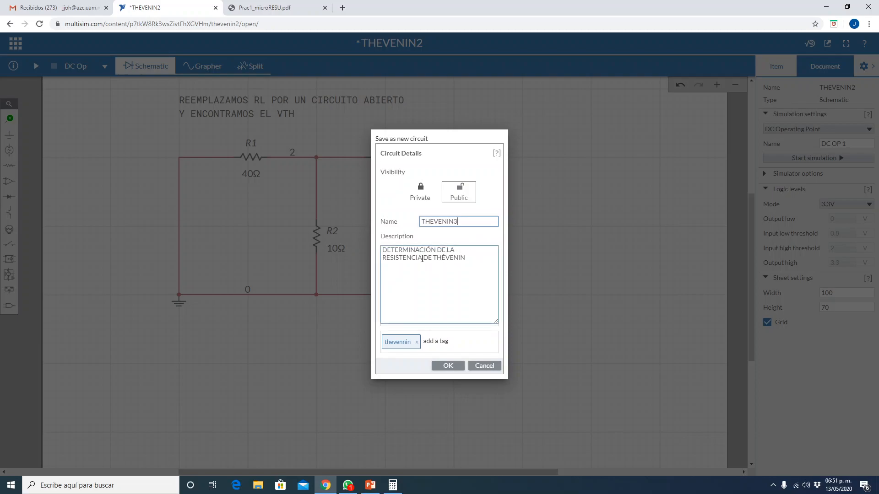
triple_click(424, 259)
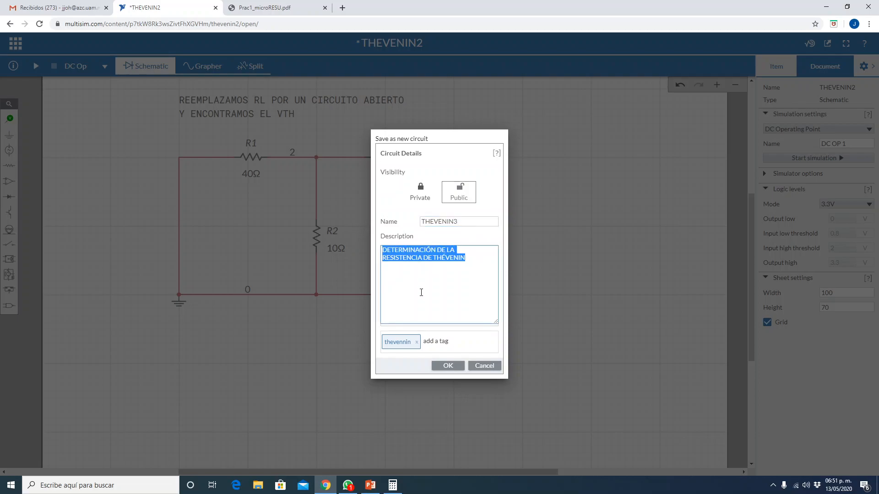
left_click(422, 293)
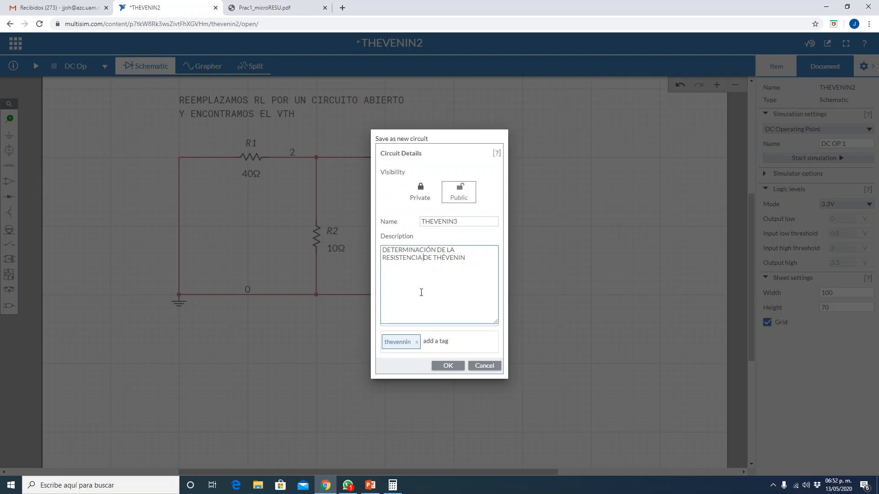
key("BackSpace")
key("BackSpace")
key("BackSpace")
key("BackSpace")
key("BackSpace")
key("BackSpace")
key("BackSpace")
key("BackSpace")
key("BackSpace")
key("BackSpace")
key("BackSpace")
key("BackSpace")
key("BackSpace")
key("BackSpace")
key("BackSpace")
key("BackSpace")
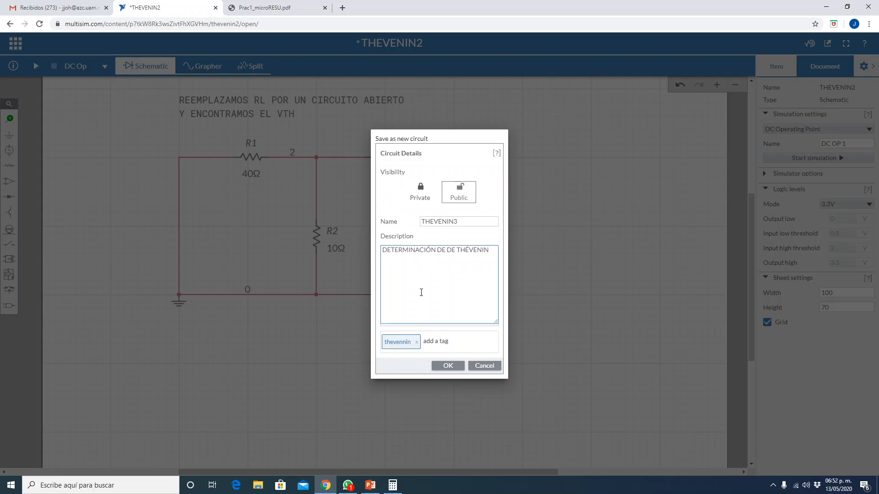
type("L VOLTAJE")
left_click(449, 366)
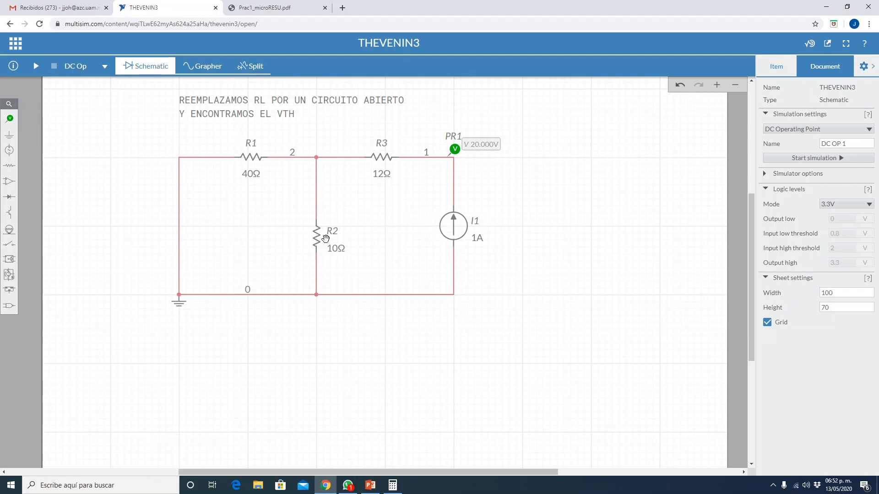
- Delete the current source I1 and the shorting wire between R1 and ground
left_click(456, 226)
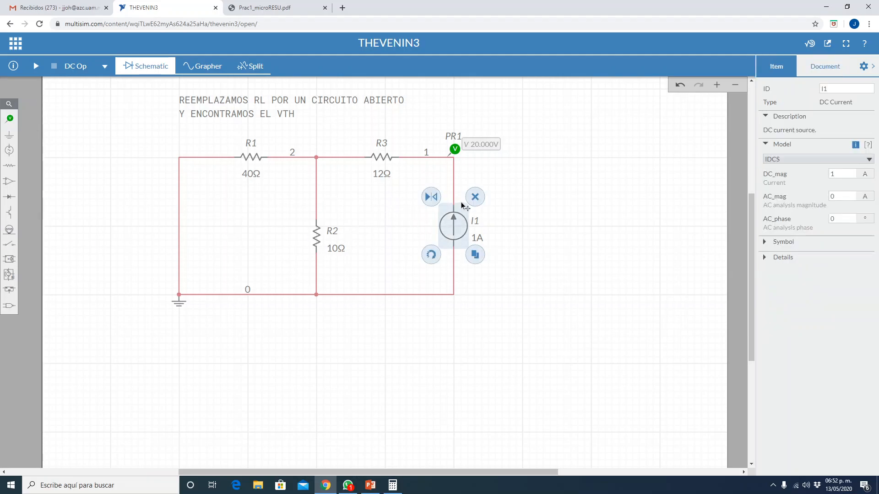
left_click(476, 197)
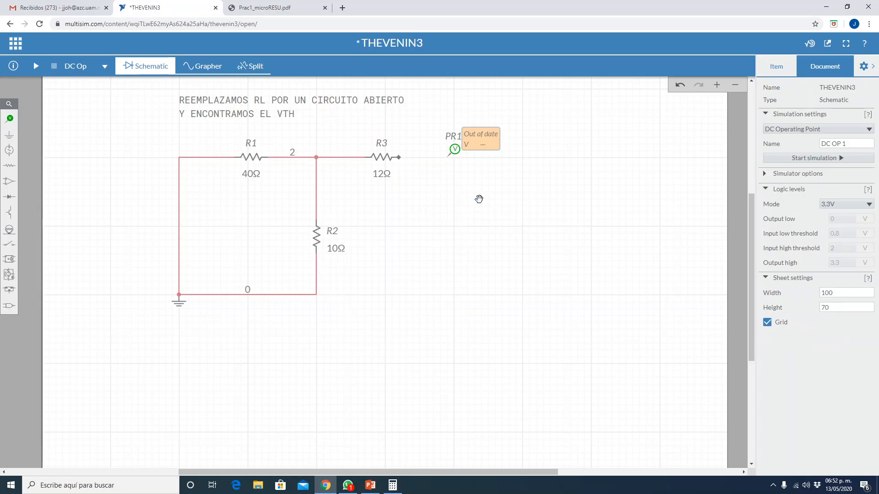
left_click(179, 214)
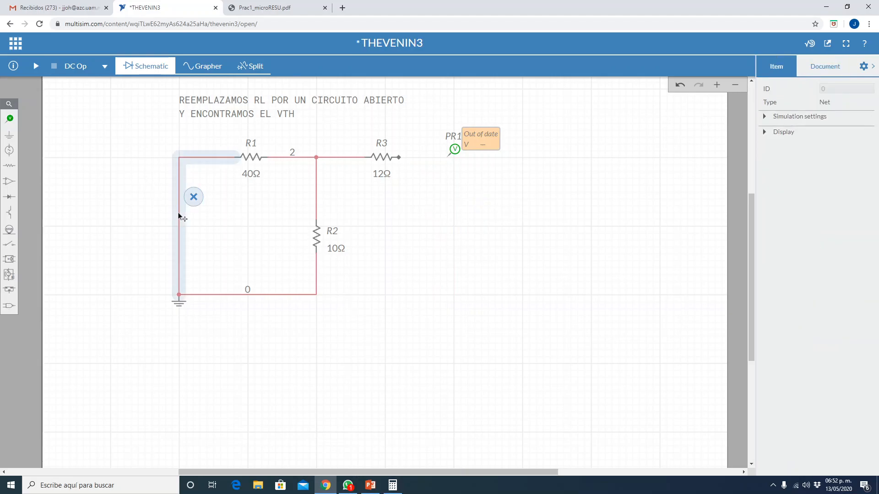
key("Delete")
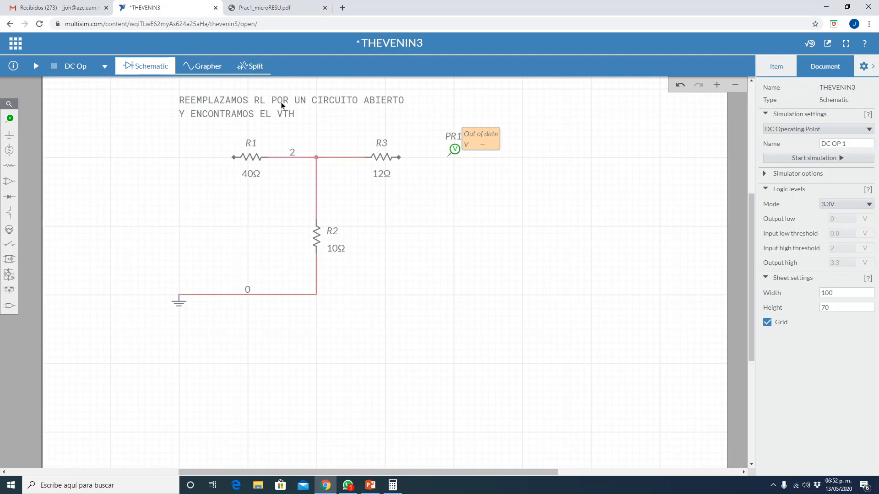
- Place a DC voltage source directly above the ground symbol, in the gap left by the shorting wire
left_click(8, 151)
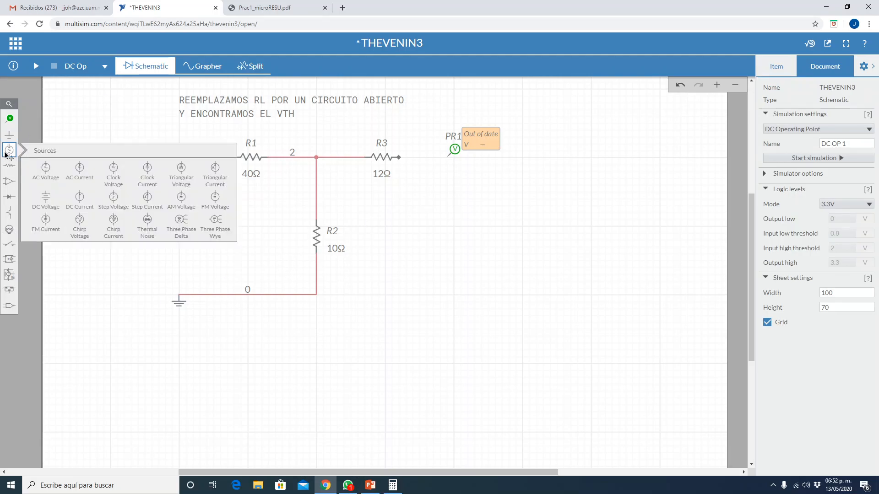
left_click(50, 198)
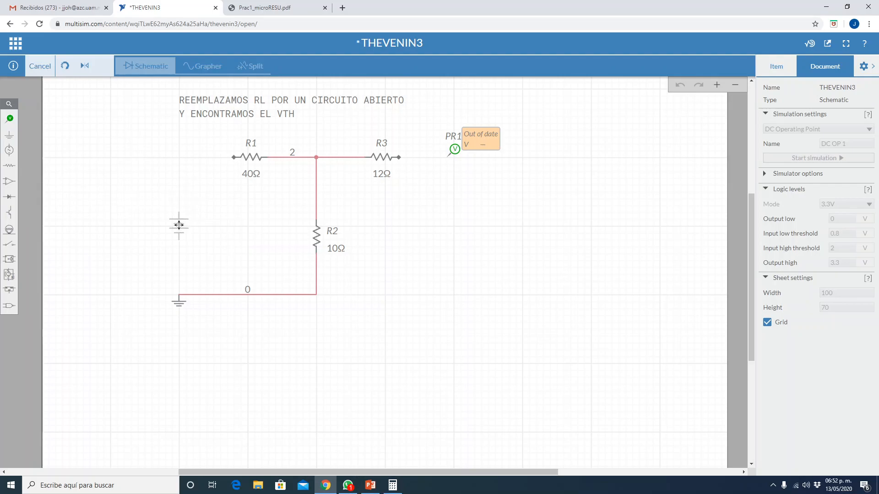
left_click(179, 225)
left_click(108, 234)
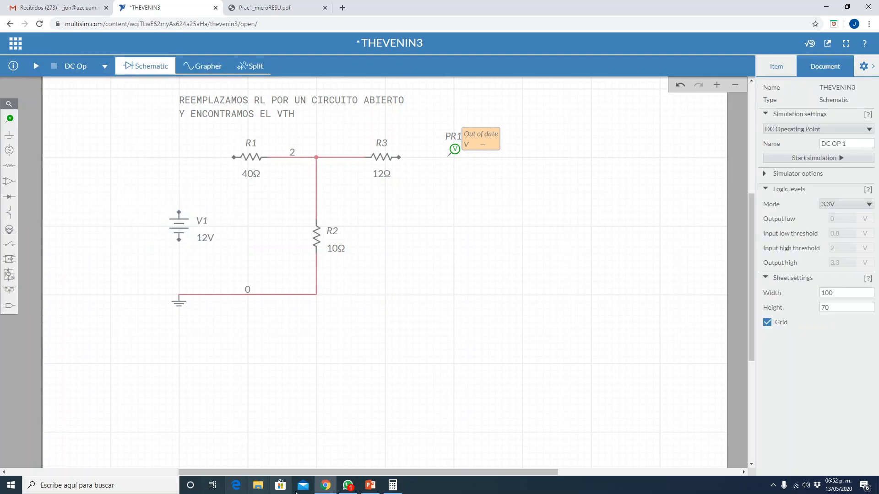
- Check the source value on the PowerPoint slide and set the voltage of V1 to 50 V in Multisim Live
left_click(369, 487)
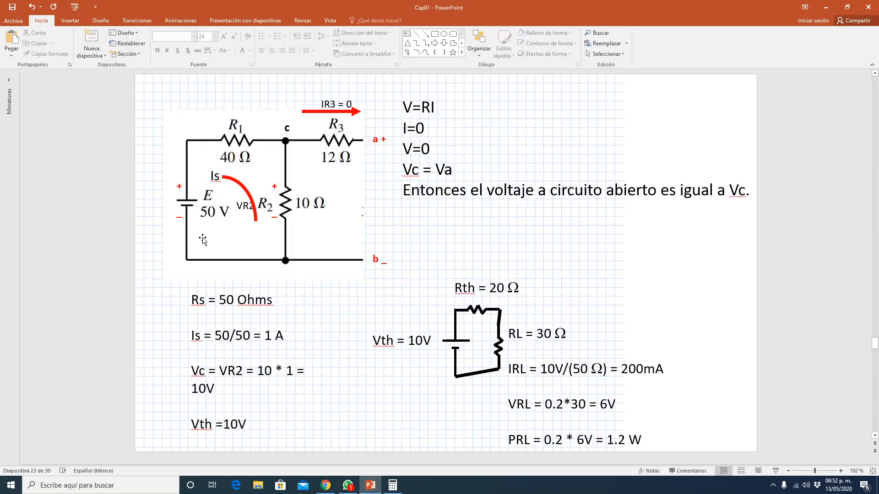
left_click(369, 487)
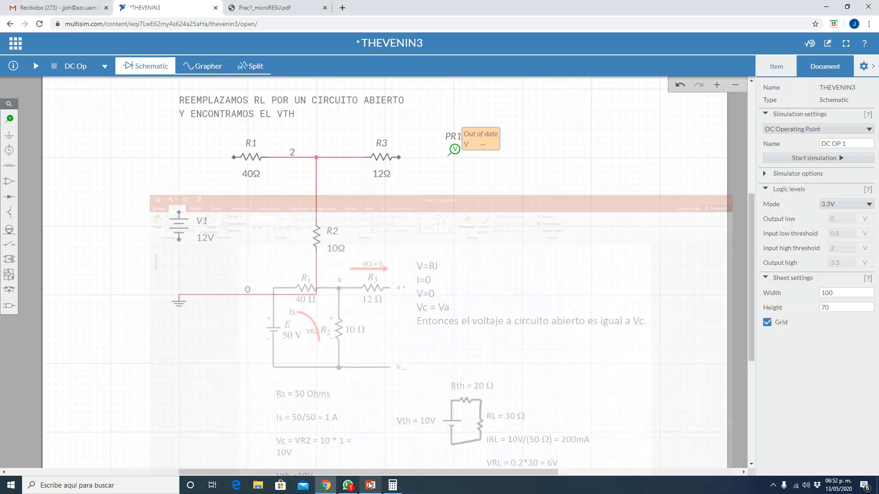
left_click(207, 238)
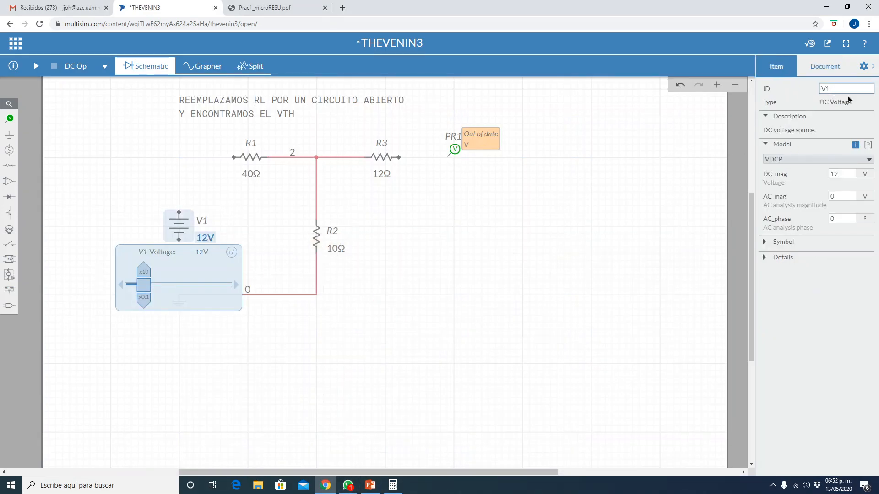
double_click(833, 174)
type("50")
key("Return")
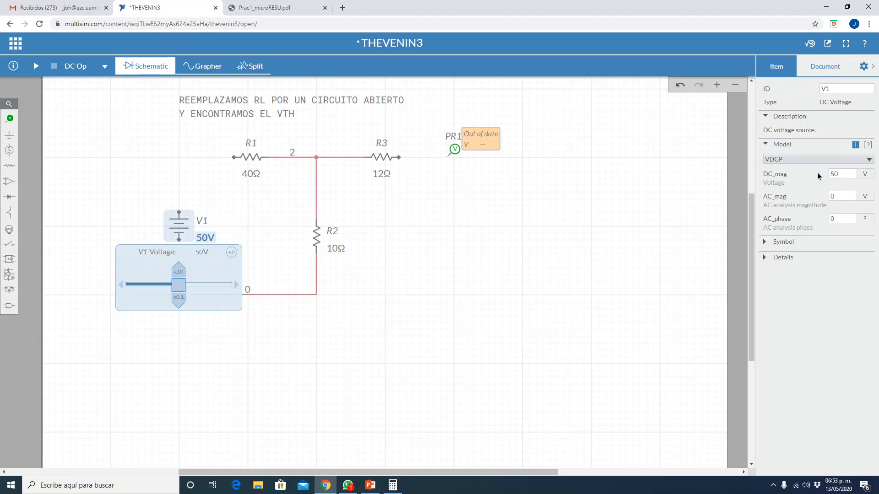
left_click(546, 268)
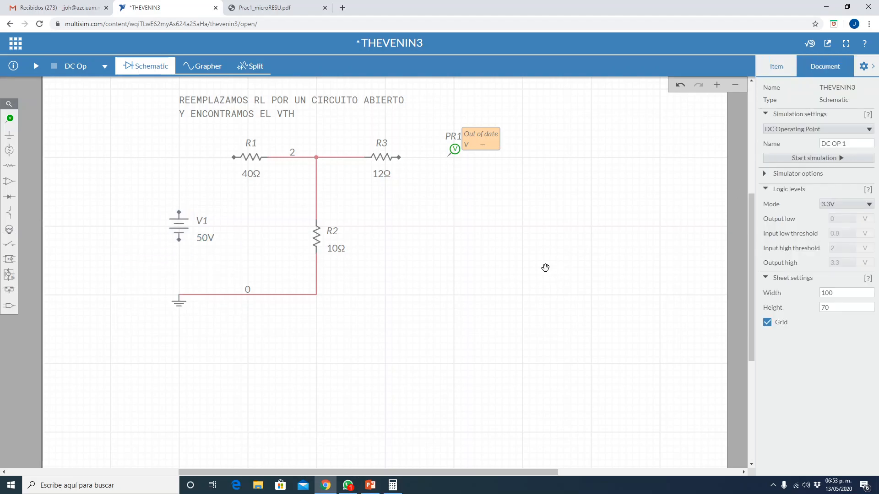
- Wire the open end of R1 to the positive terminal of V1 and connect V1's negative terminal to ground
left_click(234, 157)
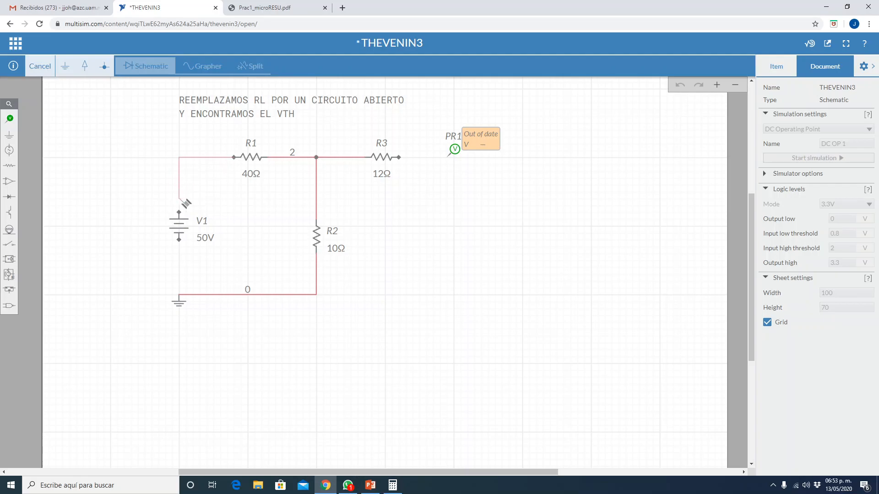
left_click(179, 212)
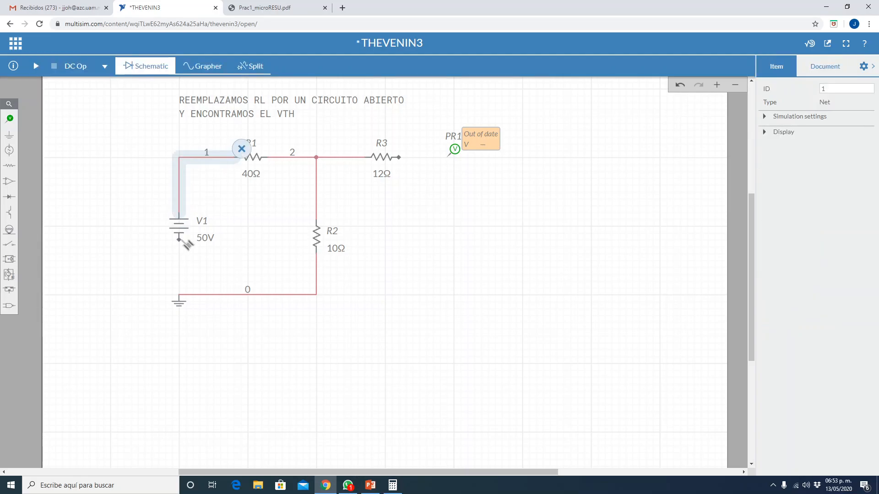
left_click(180, 240)
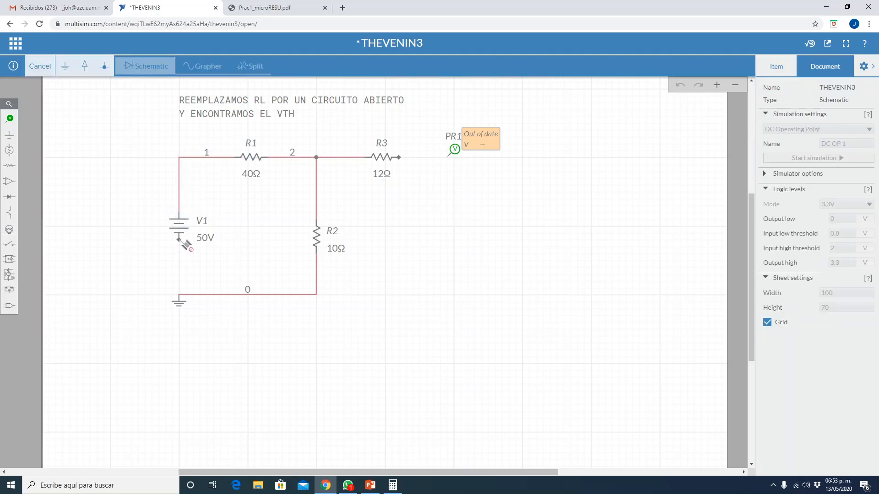
left_click(180, 298)
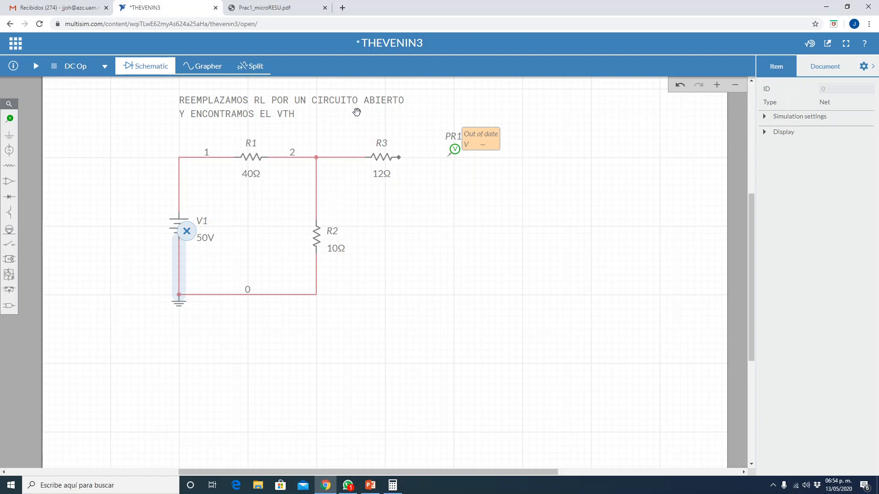
- Delete resistor R3 and attach voltage probe PR1 to the node between R1 and R2
left_click(383, 158)
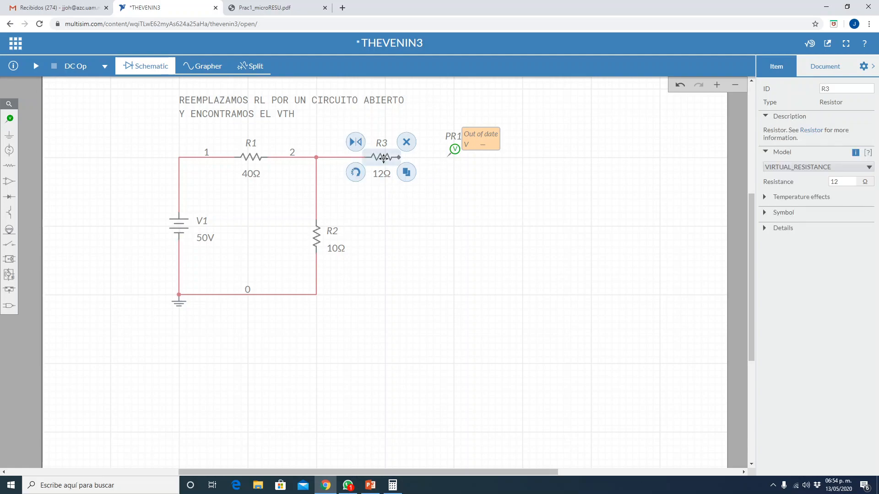
left_click(406, 143)
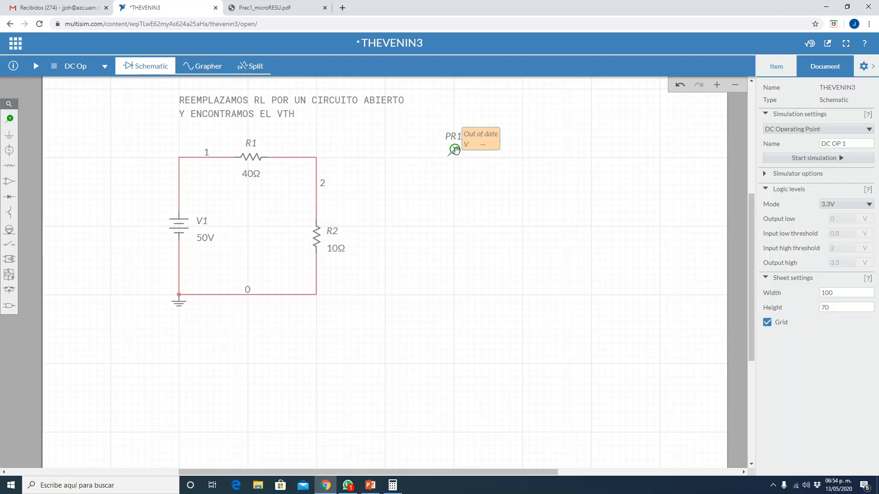
left_click_drag(455, 149, 319, 142)
left_click(452, 191)
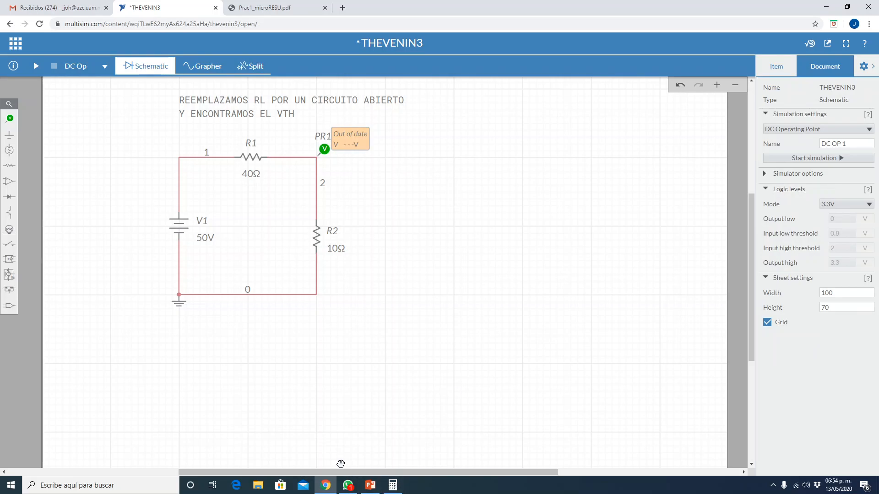
- Review the Vth calculation on the PowerPoint slide, then run the DC operating point simulation in Multisim Live to read PR1
left_click(371, 486)
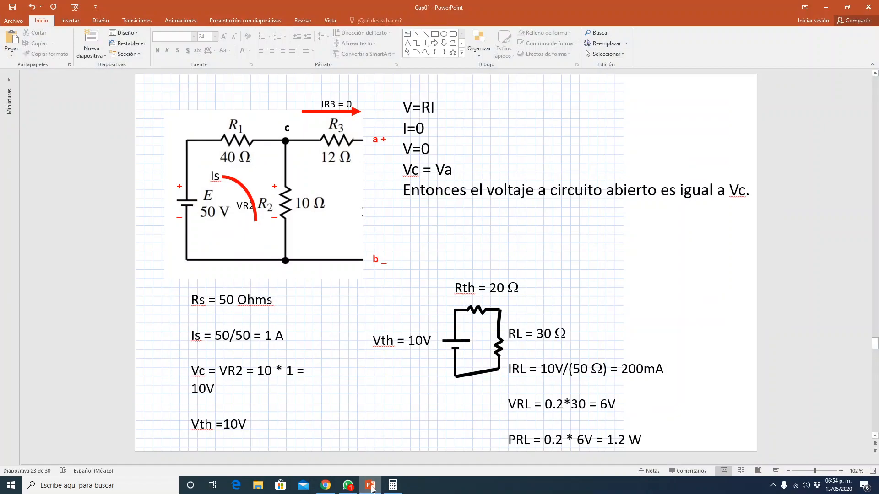
left_click(371, 487)
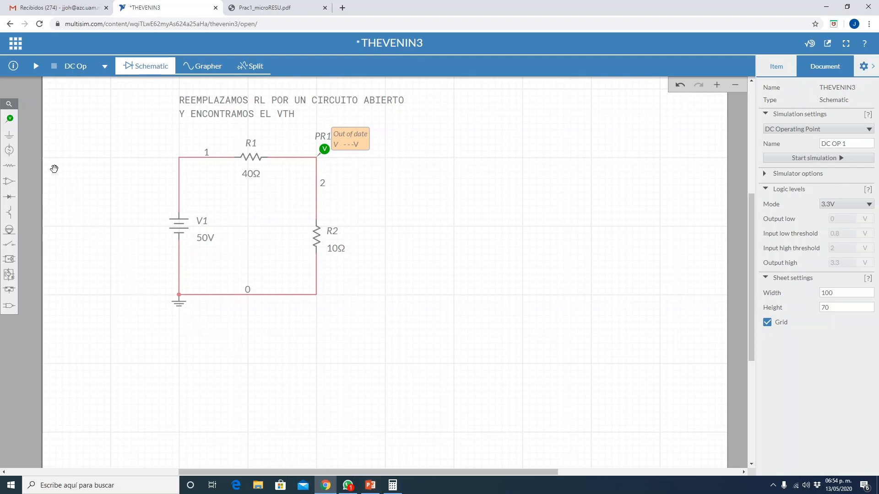
left_click(36, 66)
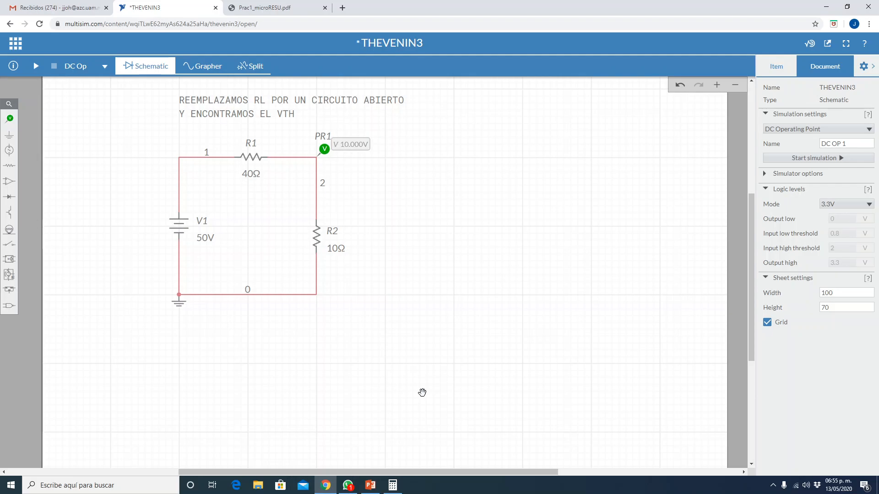
- Undo the probe move and the deletion of R3, keeping V1 at 50 V and wired to R1 and ground
left_click(679, 86)
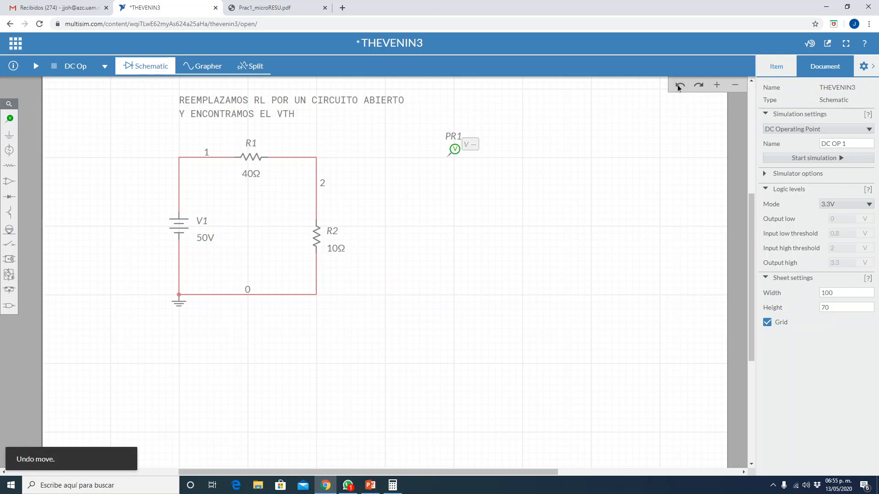
left_click(679, 85)
left_click(679, 86)
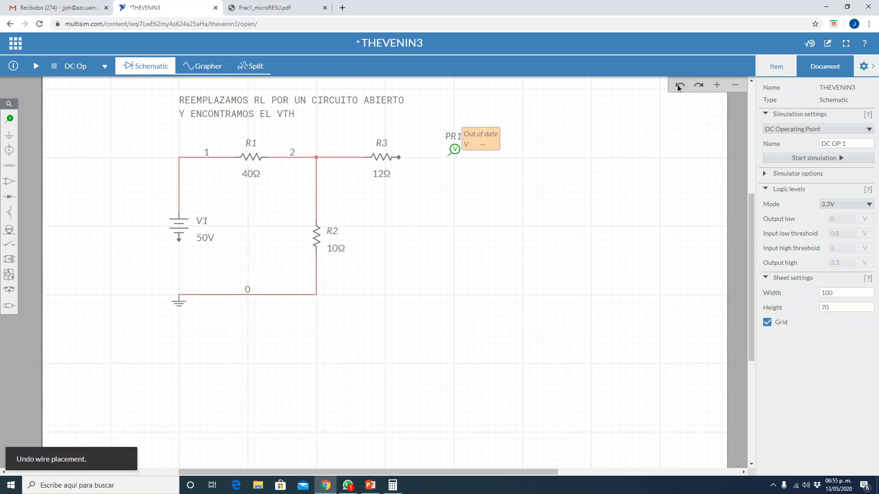
left_click(679, 86)
left_click(679, 86)
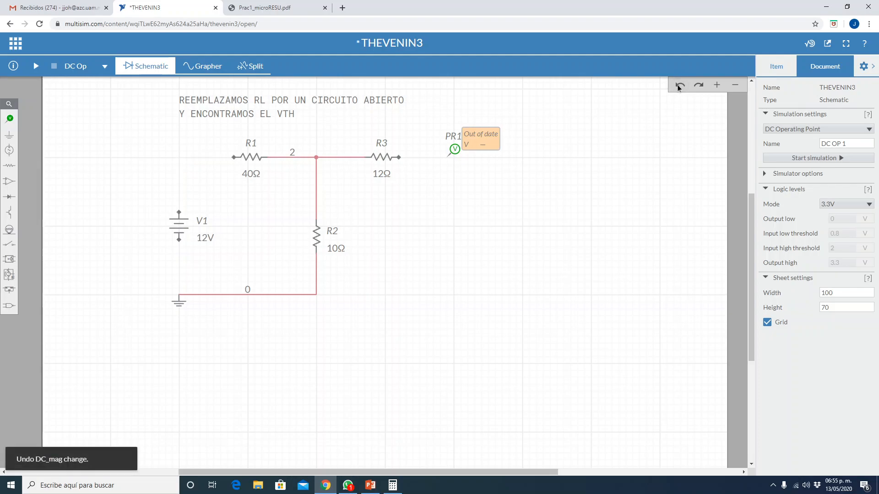
left_click(699, 85)
left_click(699, 85)
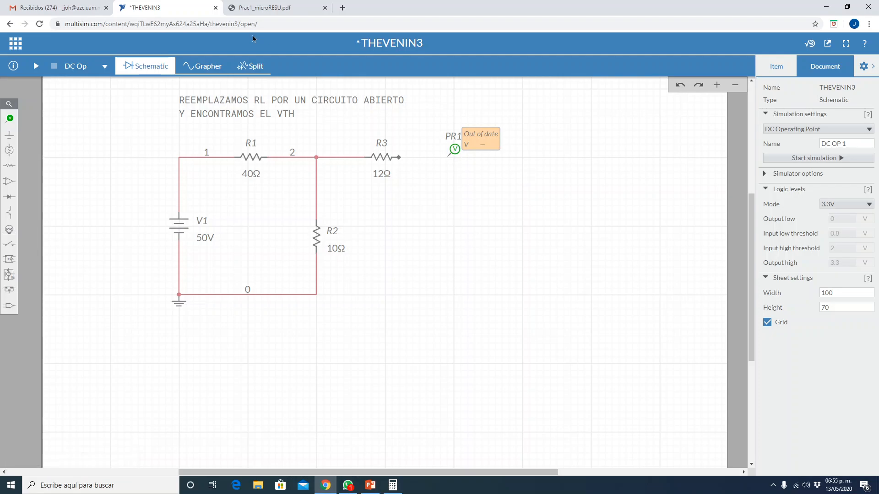
- Place a resistor in the open area to the right of R2, rotate it vertical and rename it RL
left_click(10, 169)
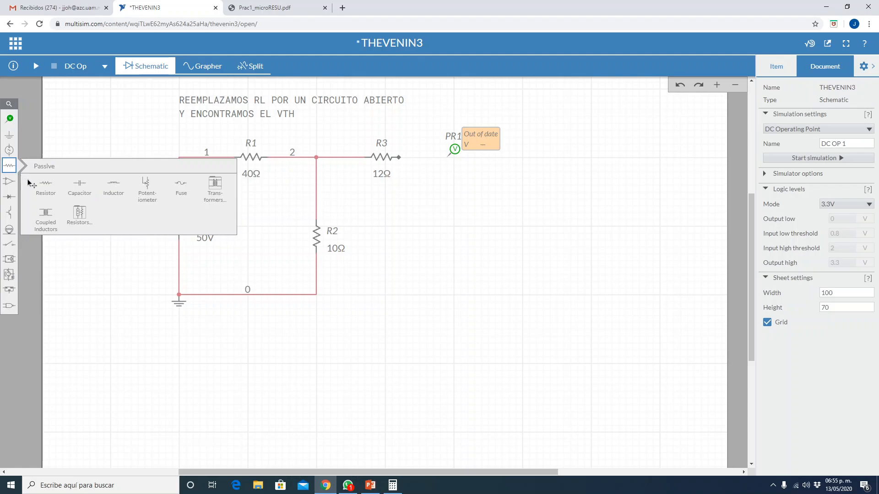
left_click(44, 186)
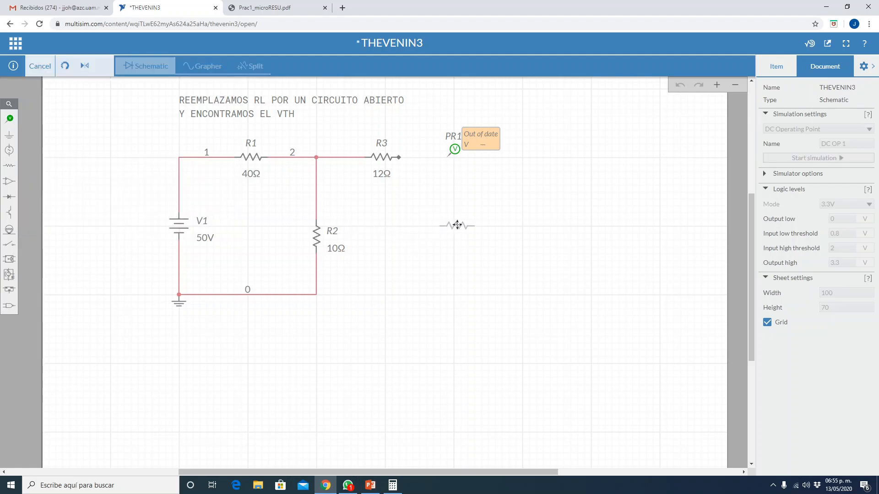
left_click(453, 224)
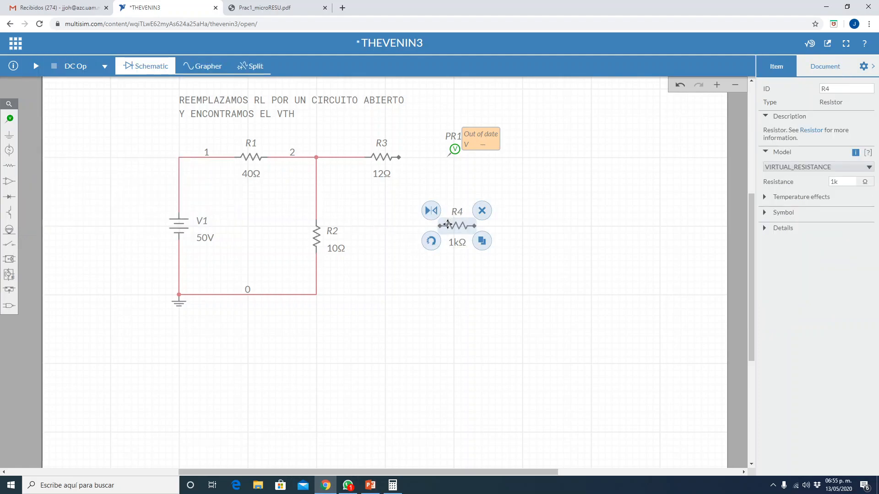
left_click(429, 246)
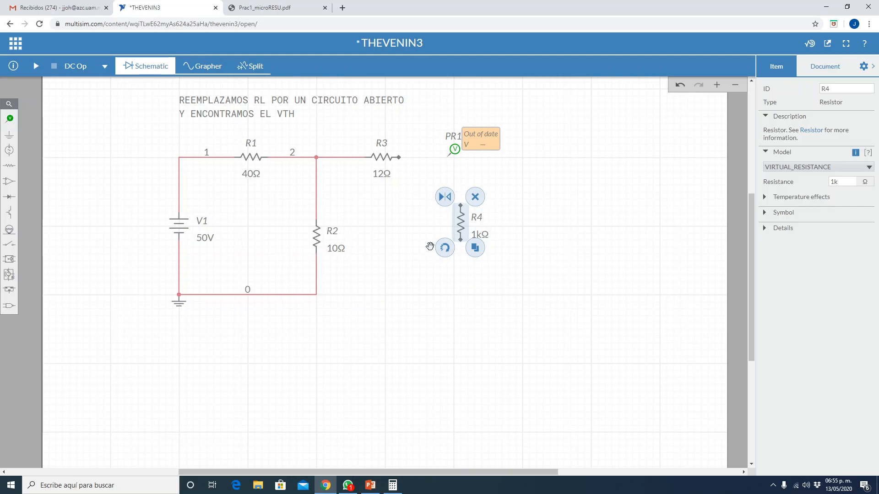
double_click(479, 218)
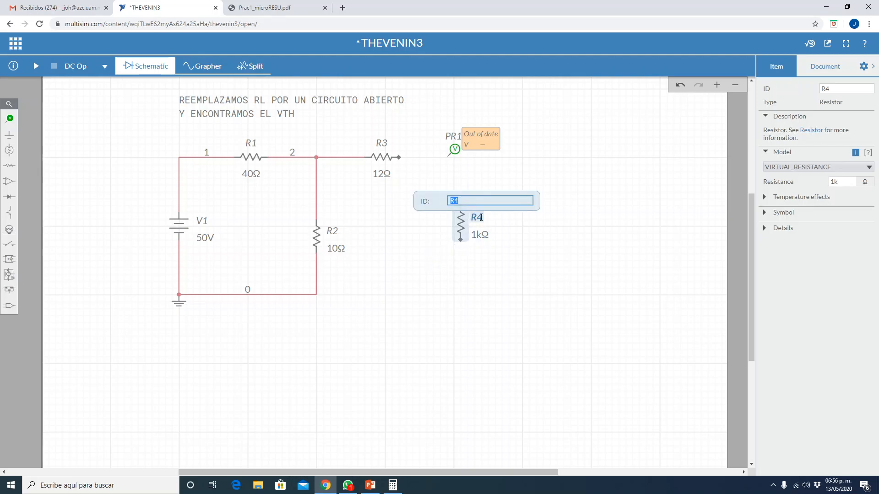
type("R")
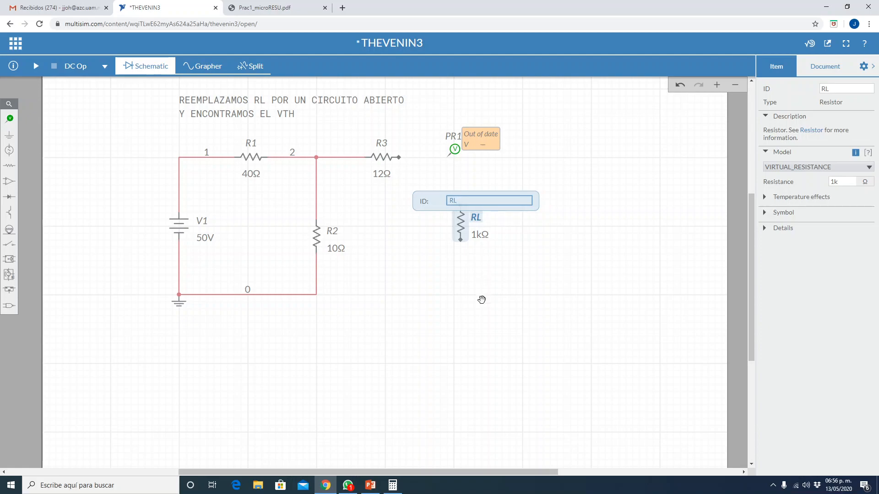
- Look up the load value in the original circuit on the PowerPoint slides and set RL to 30 Ω in Multisim Live
left_click(367, 489)
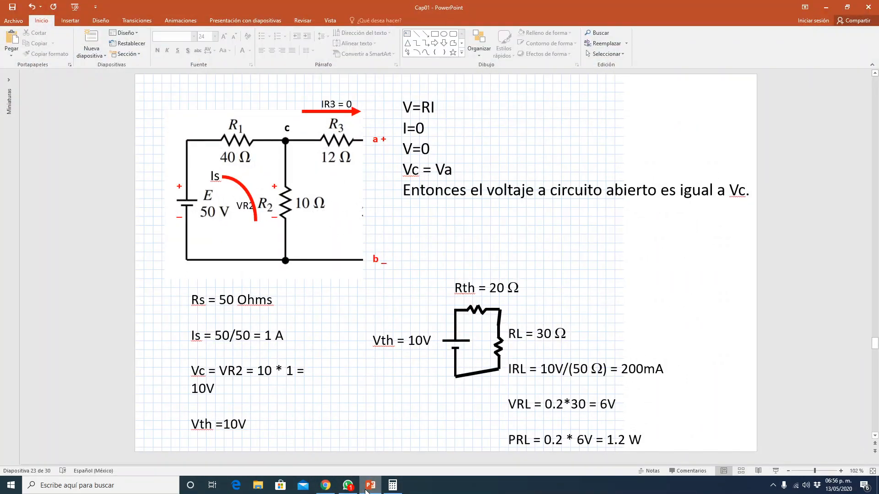
scroll(405, 447, "up", 1)
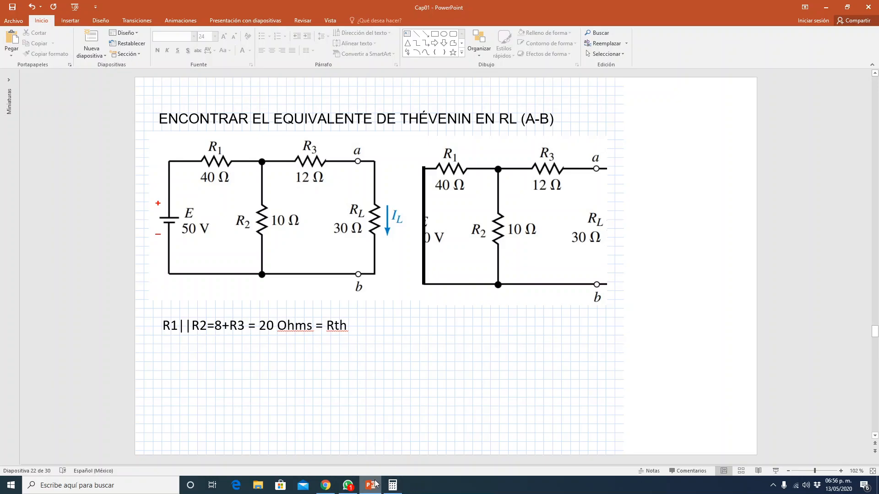
left_click(325, 485)
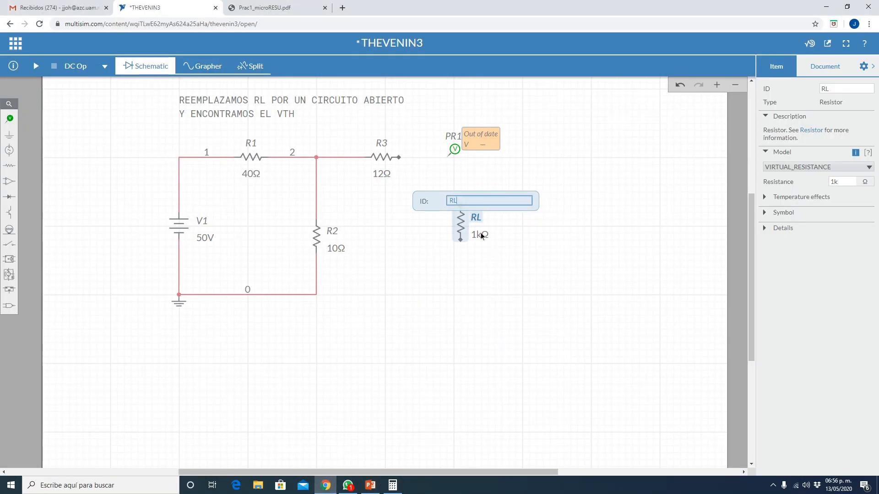
mouse_move(480, 234)
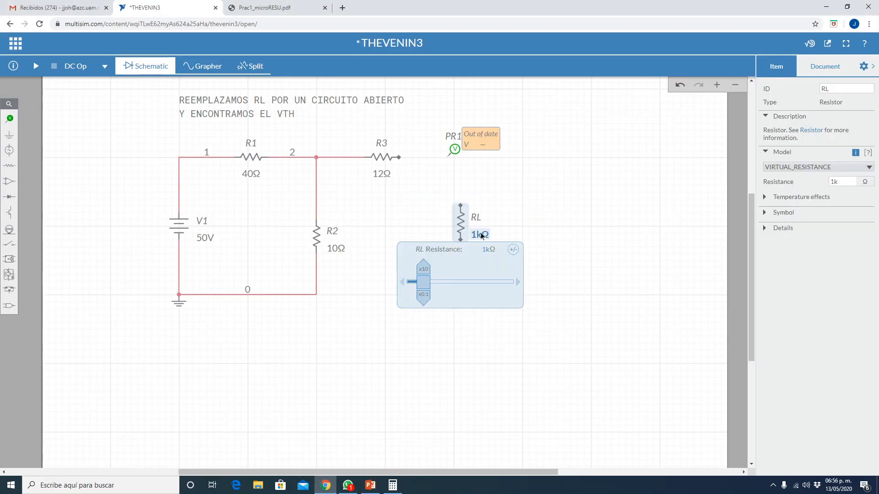
double_click(847, 180)
type("30")
key("Return")
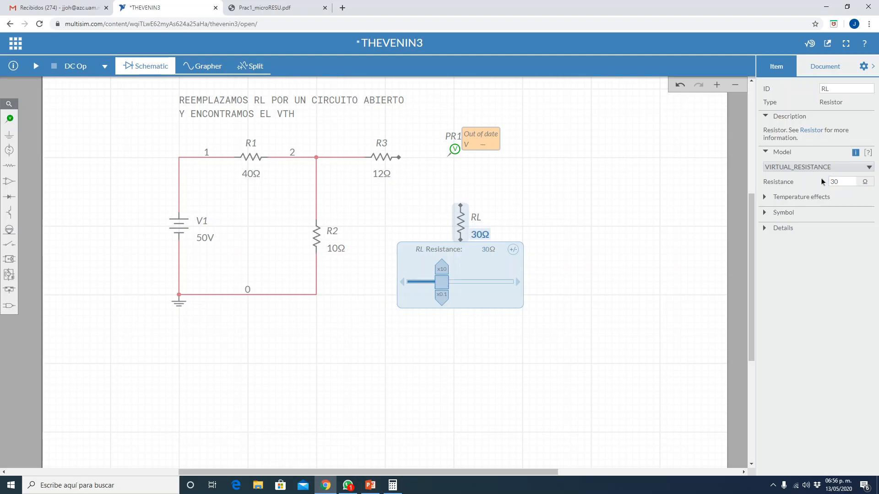
left_click(613, 171)
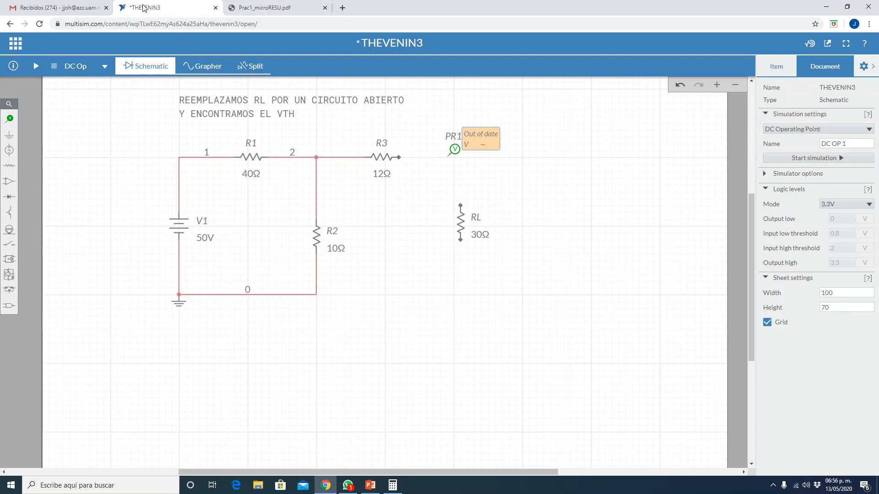
- Wire the free end of R3 to the upper end of RL and RL's lower end to the ground node below R2
left_click(401, 158)
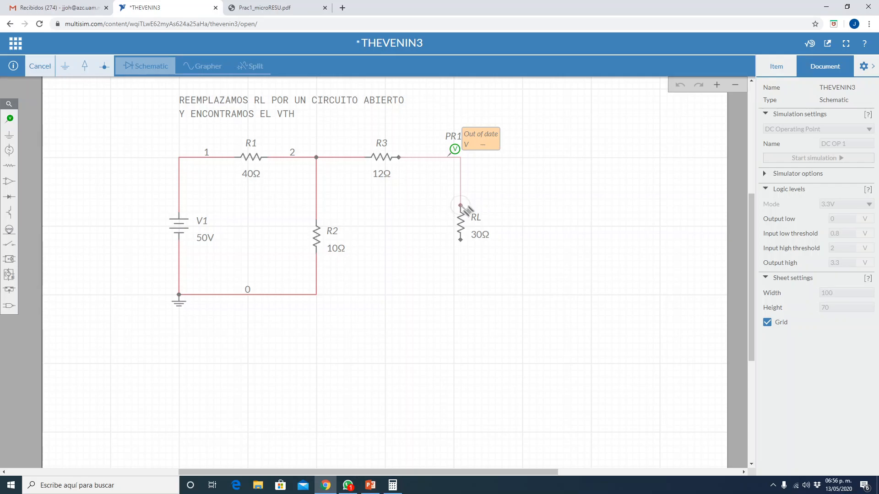
left_click(460, 205)
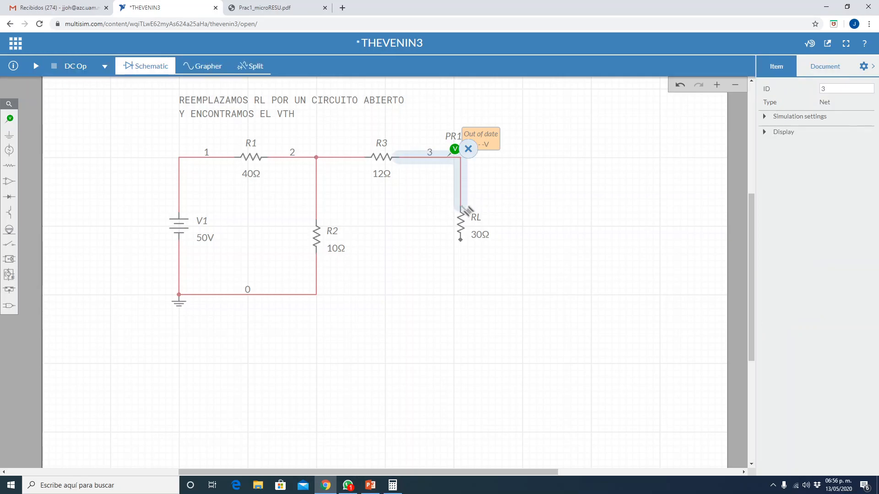
left_click(462, 240)
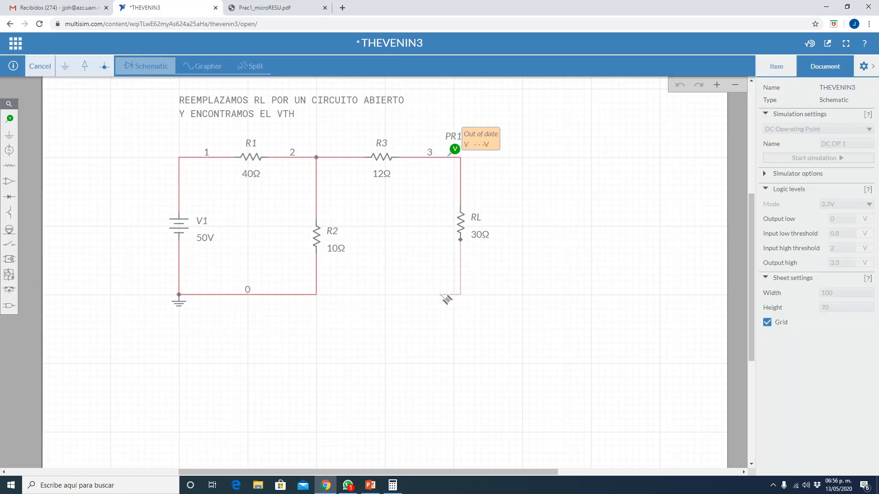
left_click(316, 295)
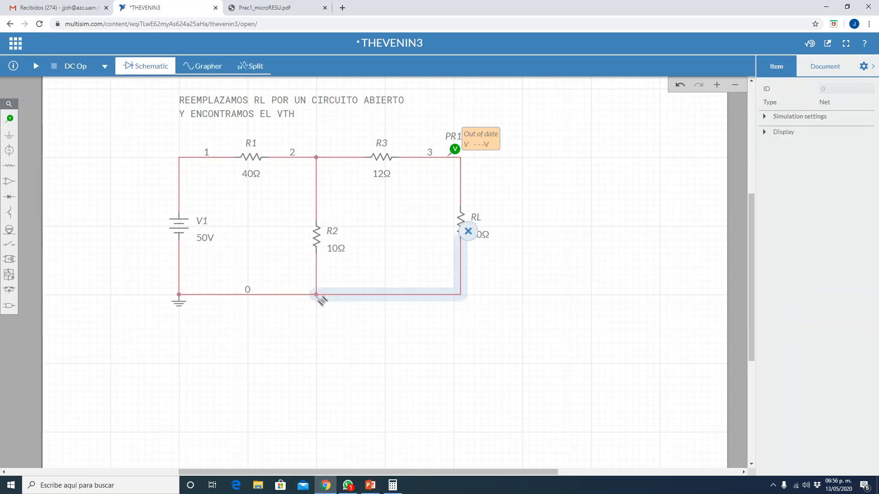
- Run the DC operating point simulation of the full circuit with RL at 30 Ω to measure the load voltage
left_click(389, 387)
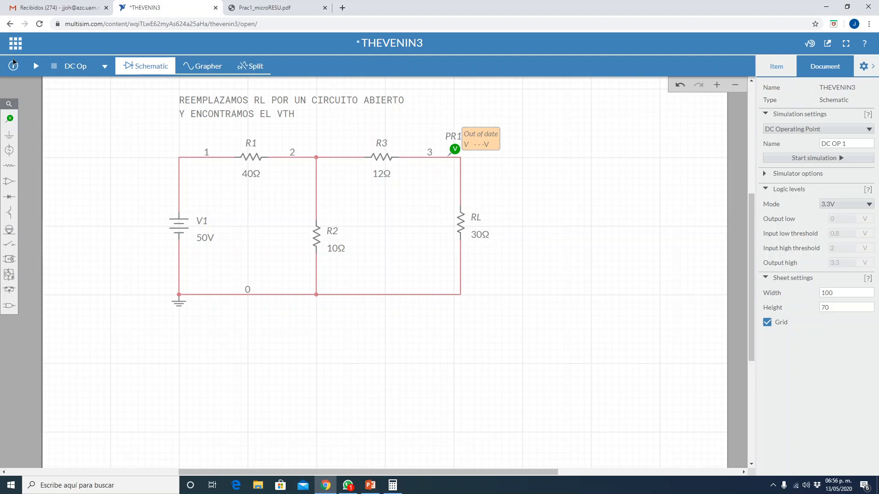
left_click(36, 66)
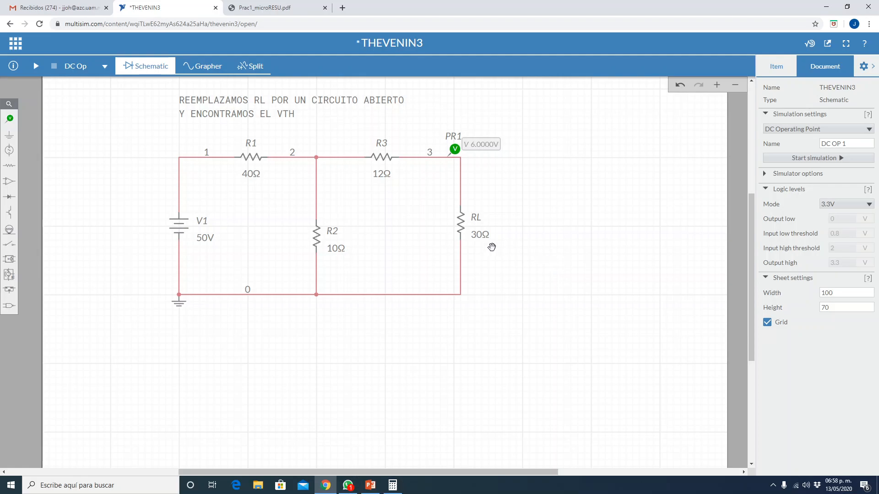
- Set RL's resistance to 1 TΩ so that the load acts as an open circuit
left_click(479, 237)
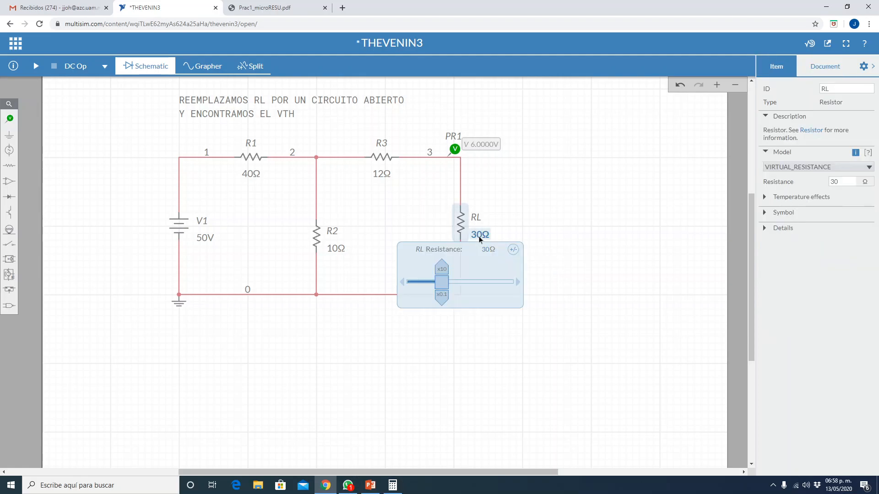
left_click(836, 182)
key("Return")
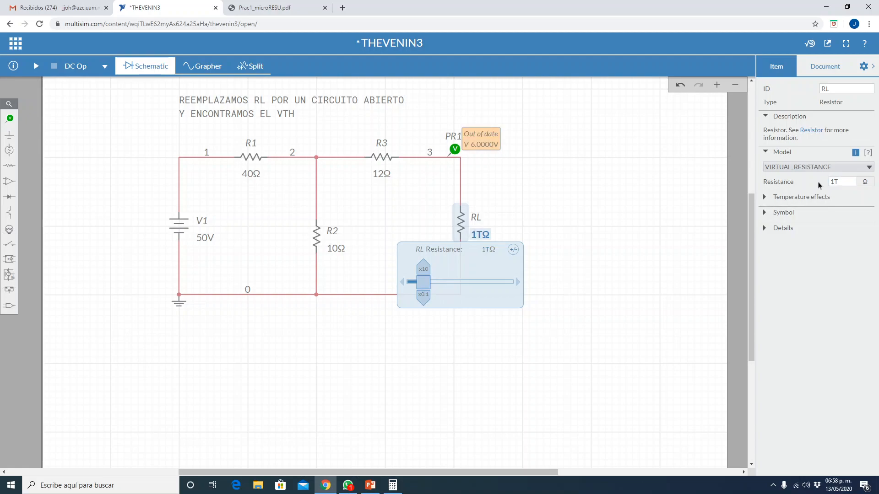
left_click(623, 249)
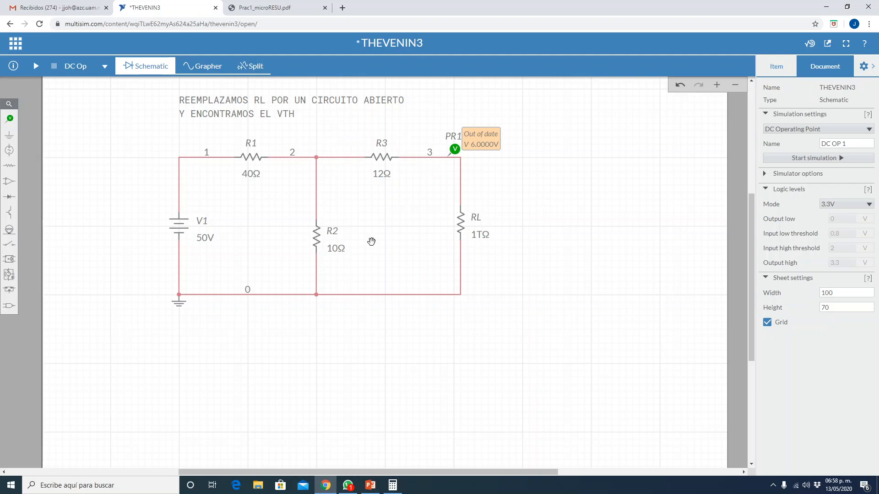
- Add a voltage probe on node 2, at the junction of R1, R2 and R3
left_click(9, 119)
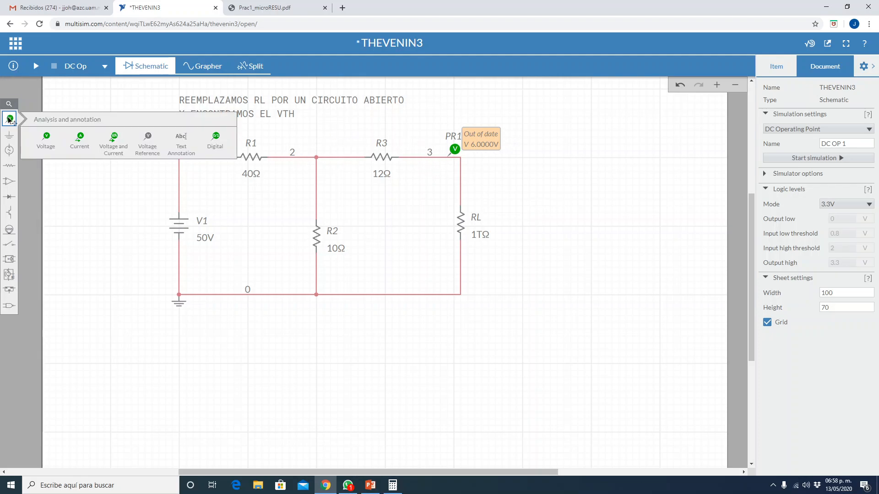
left_click(46, 138)
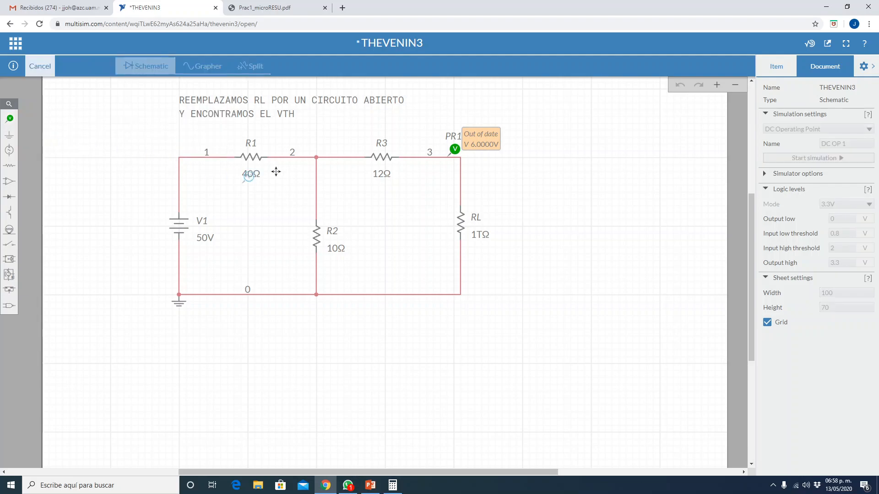
left_click(332, 142)
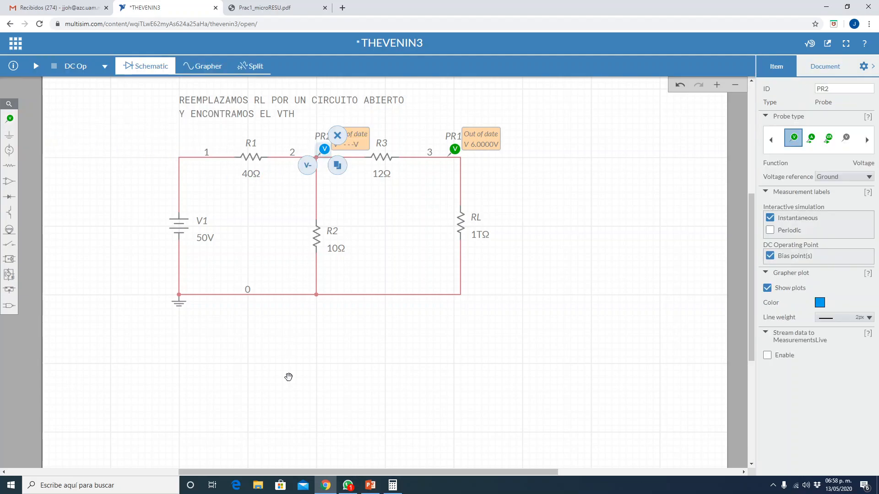
- Check the calculated Vth on the PowerPoint slide with the Thévenin equivalent, and return to the THEVENIN3 schematic in Multisim Live
left_click(371, 487)
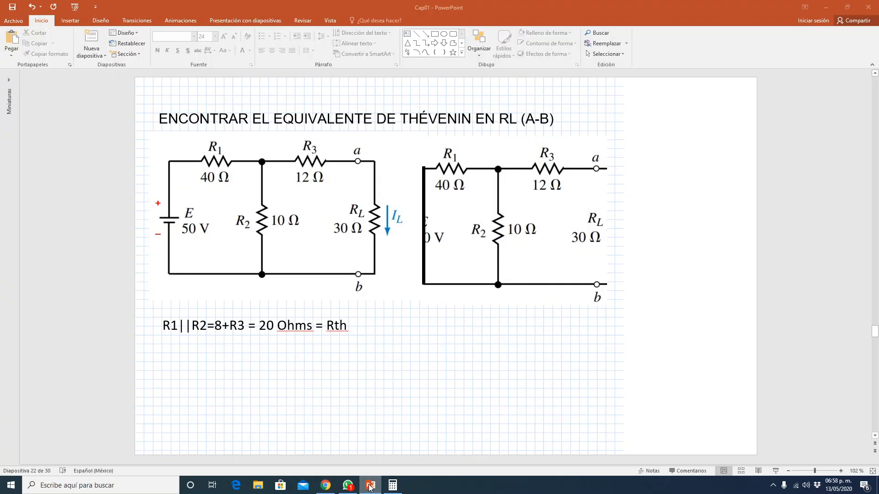
scroll(434, 353, "down", 1)
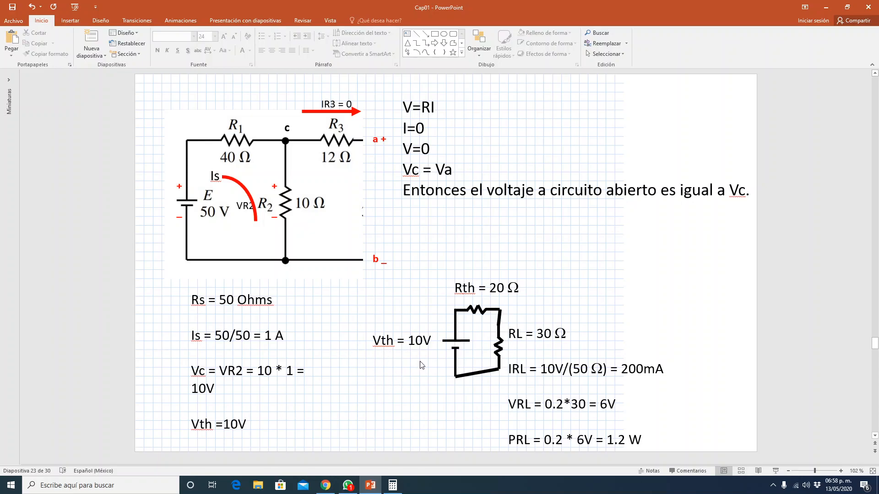
left_click(373, 341)
left_click_drag(373, 340, 435, 341)
left_click(403, 380)
left_click(331, 484)
left_click(508, 351)
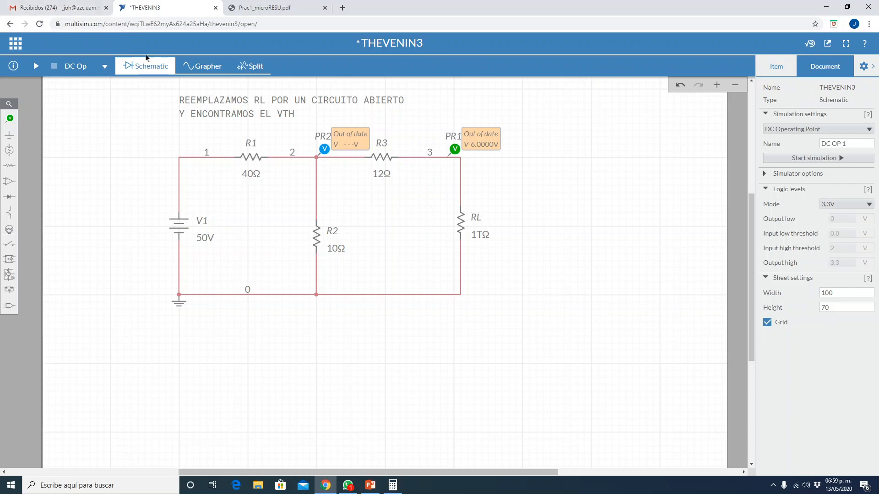
- Run the DC operating point simulation with RL at 1 TΩ, saving THEVENIN3 both before and after the run
left_click(15, 45)
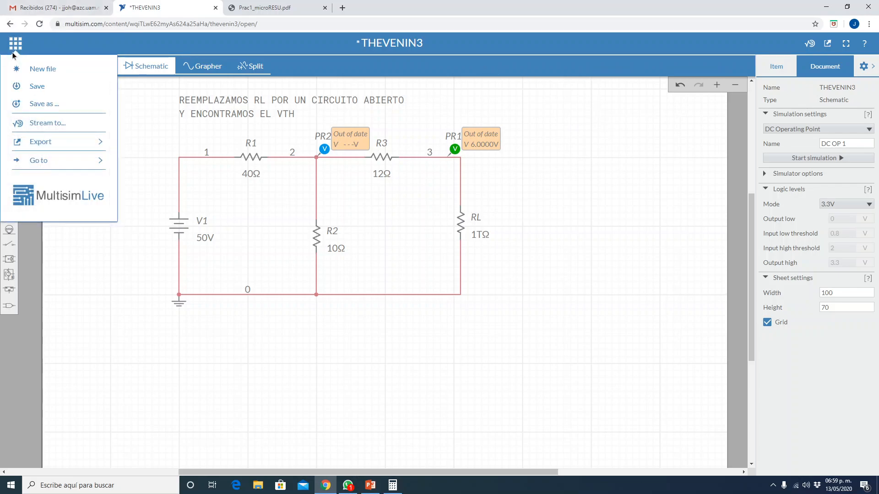
left_click(24, 85)
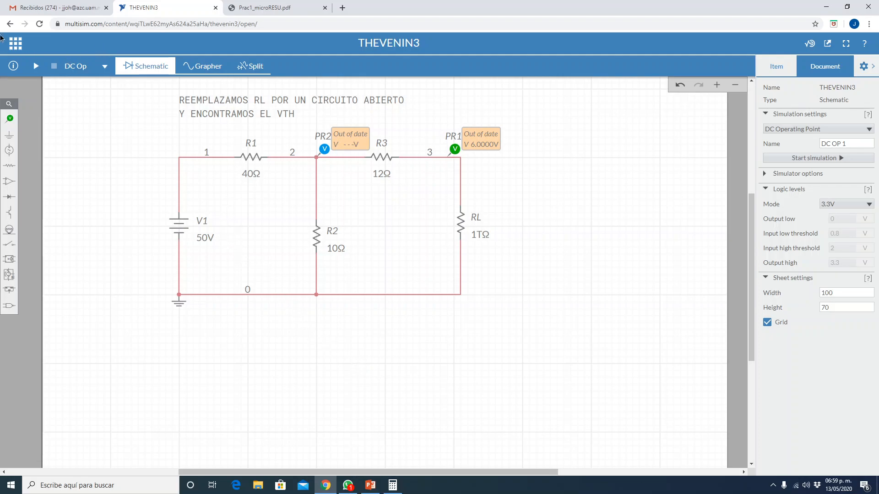
left_click(35, 67)
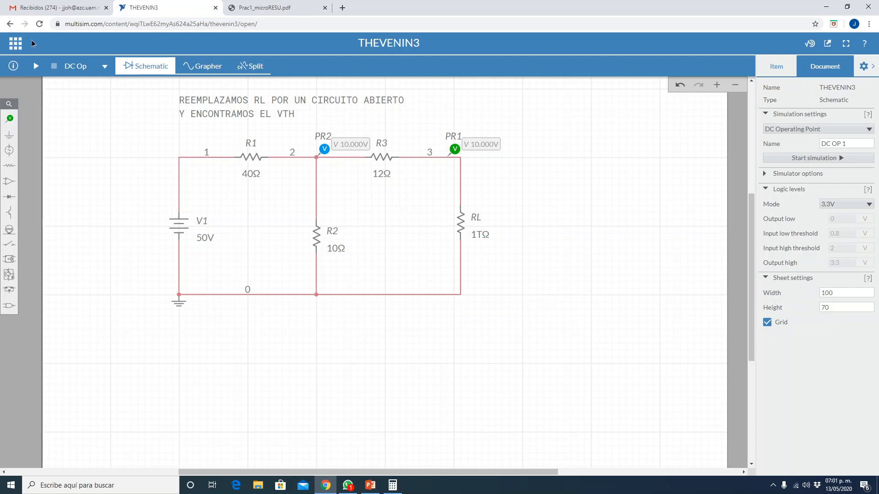
left_click(11, 45)
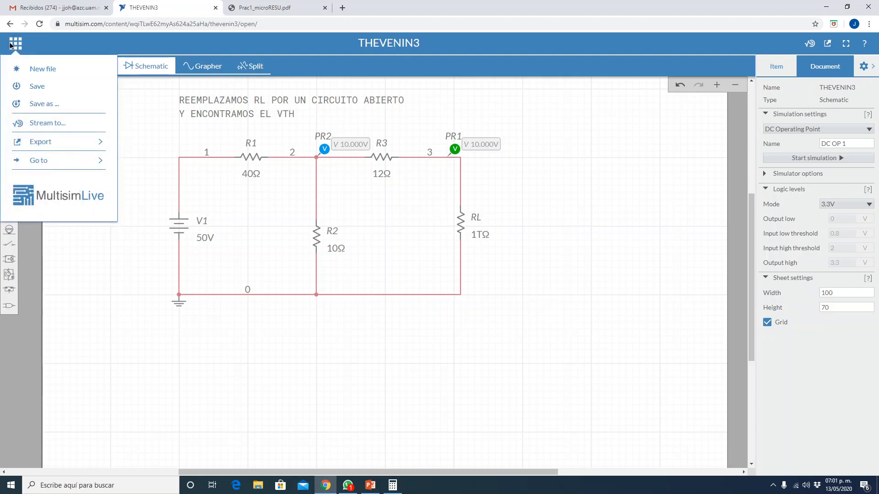
left_click(44, 87)
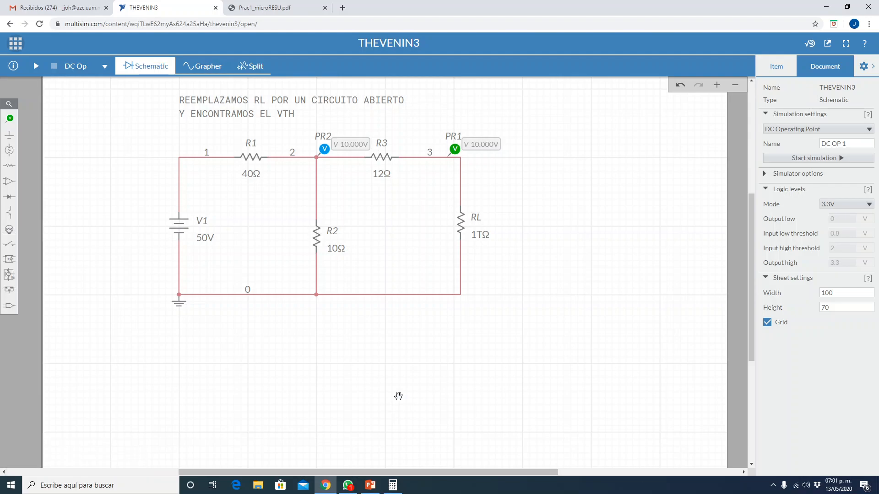
- Review the Thévenin exercise at R7 and the measurement tables in Prac1_microRESU.pdf, and return to the THEVENIN3 schematic
left_click(269, 7)
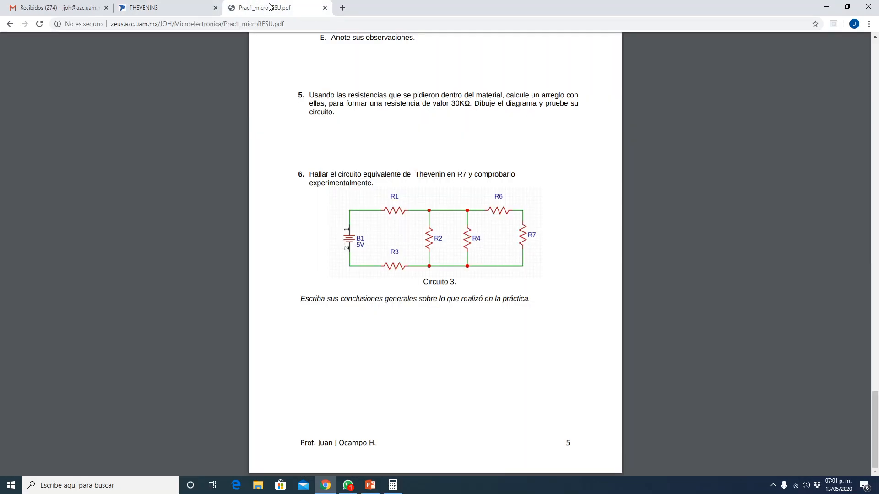
left_click(165, 7)
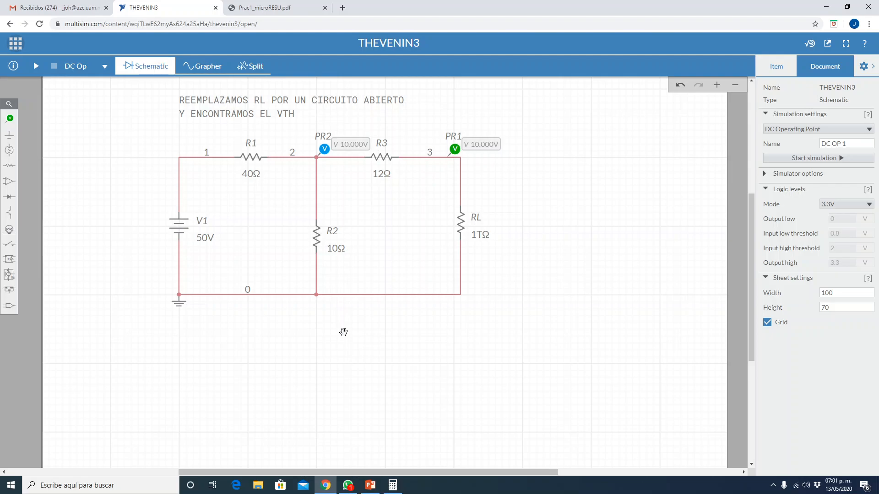
left_click(268, 13)
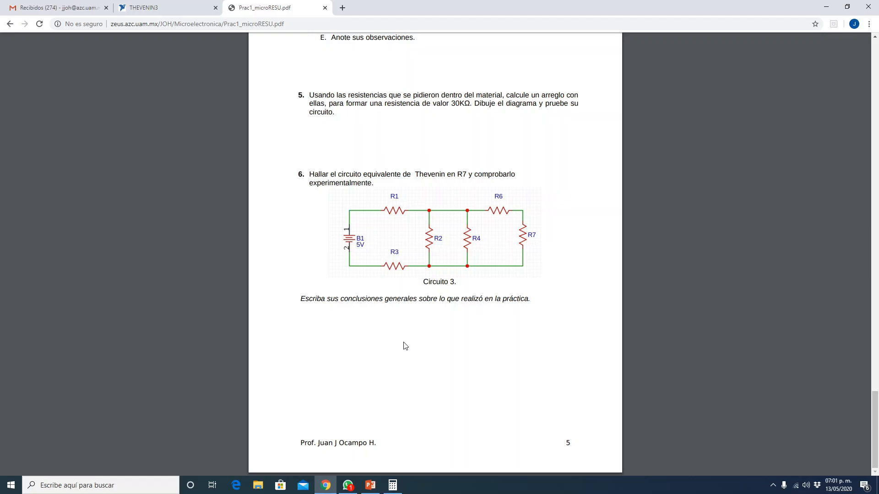
scroll(438, 320, "up", 1)
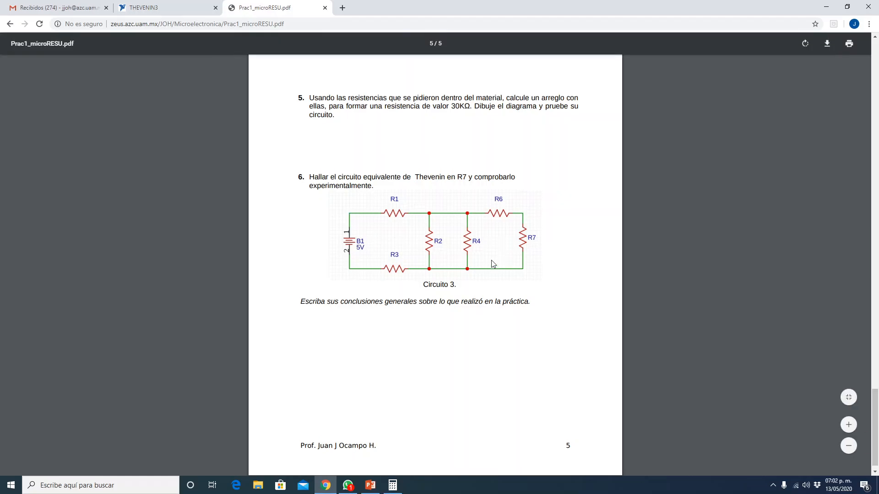
scroll(438, 320, "up", 3)
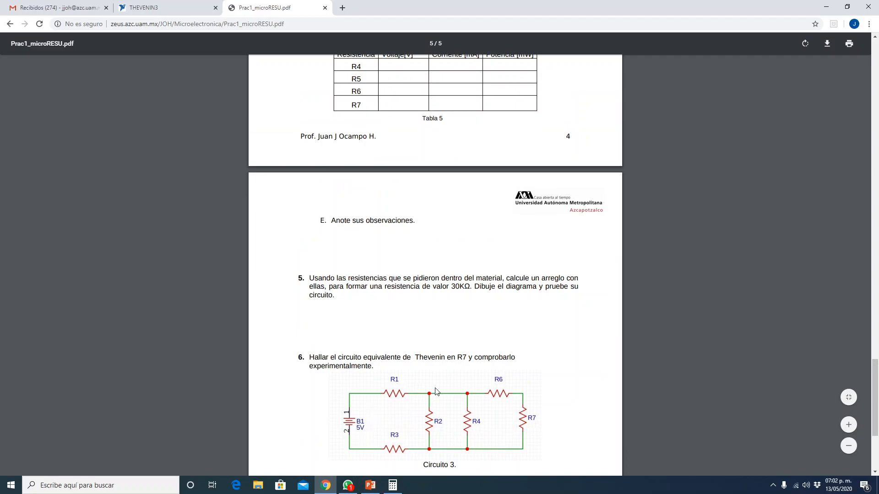
scroll(448, 407, "up", 10)
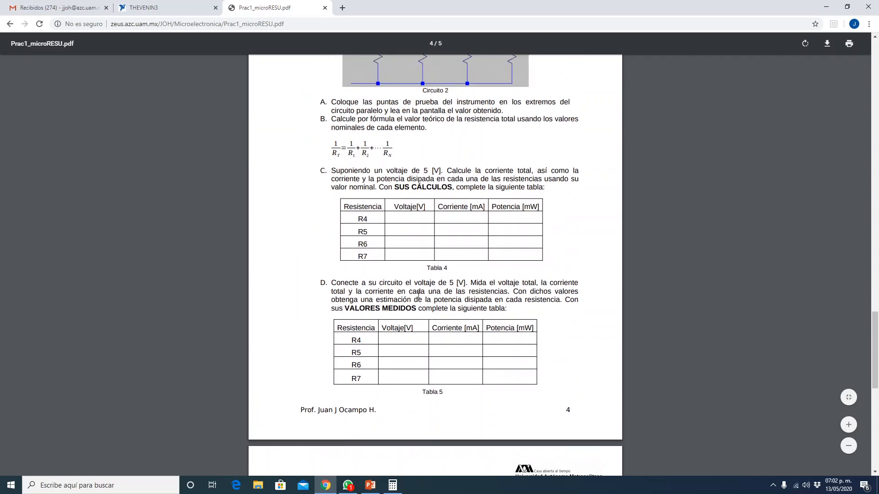
scroll(414, 288, "up", 8)
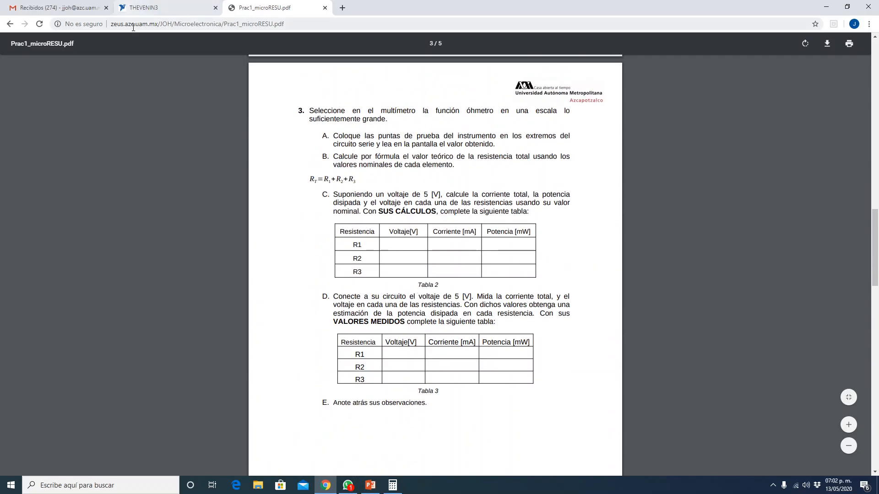
left_click(160, 15)
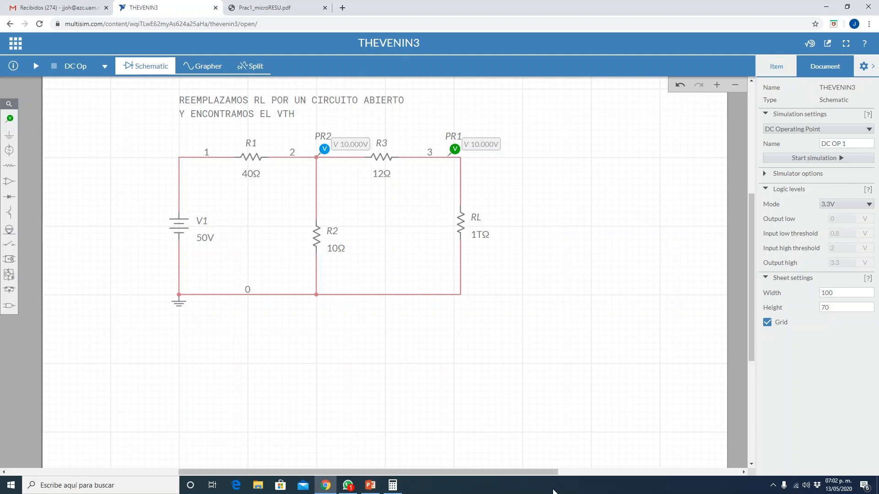
left_click(773, 486)
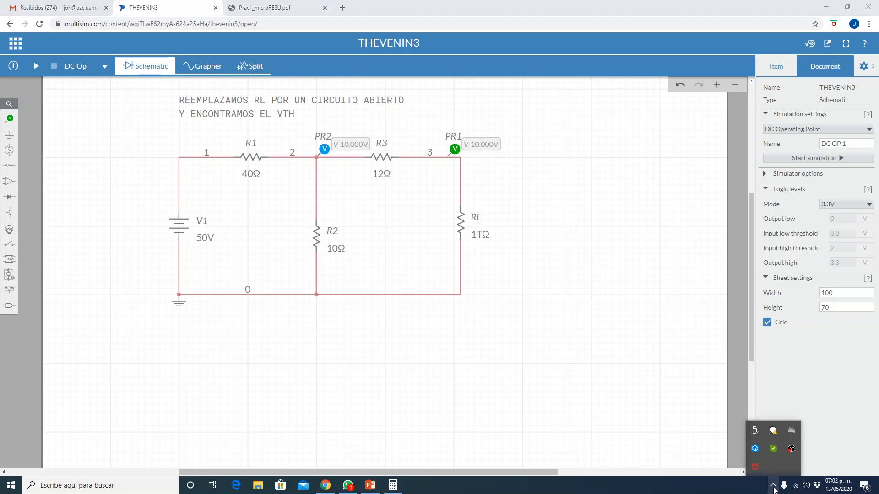
right_click(792, 449)
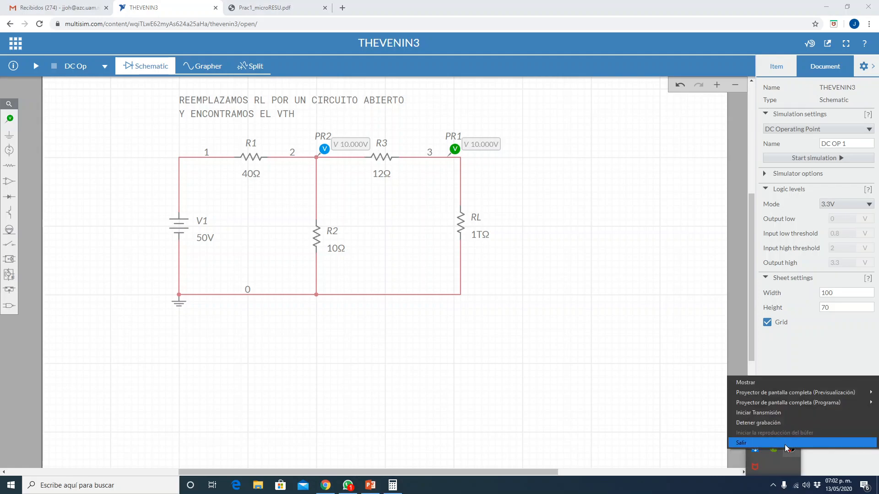